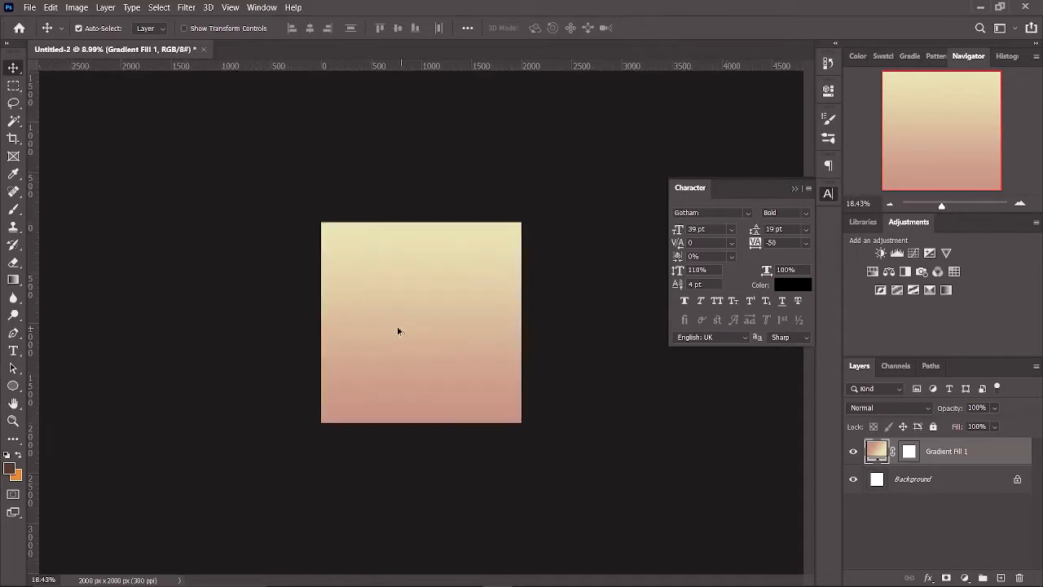
# Add a paragraph text box across the middle of the canvas reading "creative" and "services" on two lines.
pyautogui.press('t')
pyautogui.moveTo(264, 258); pyautogui.dragTo(547, 383)
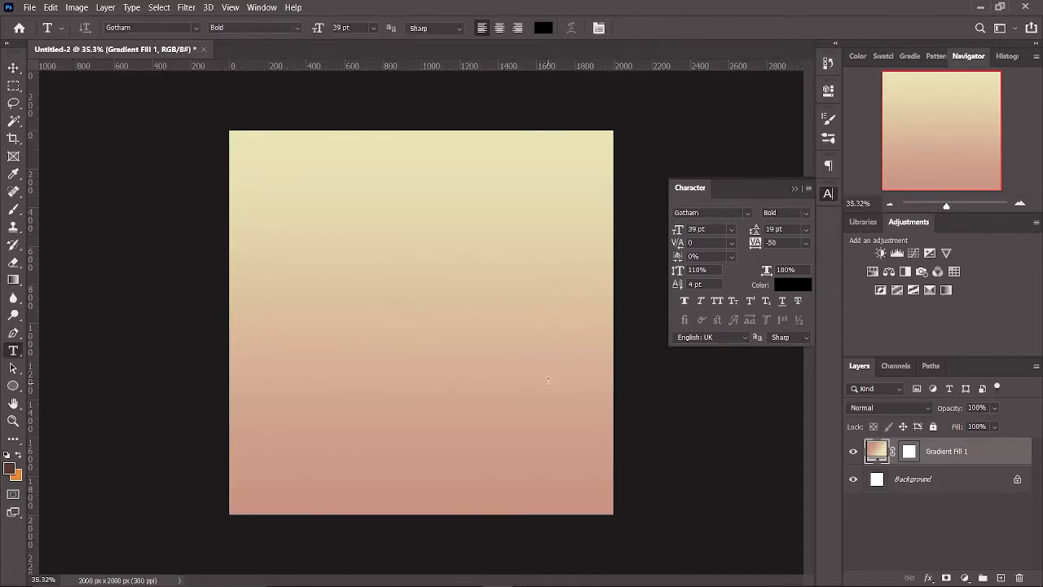
pyautogui.write('dd')
pyautogui.press('BackSpace')
pyautogui.press('BackSpace')
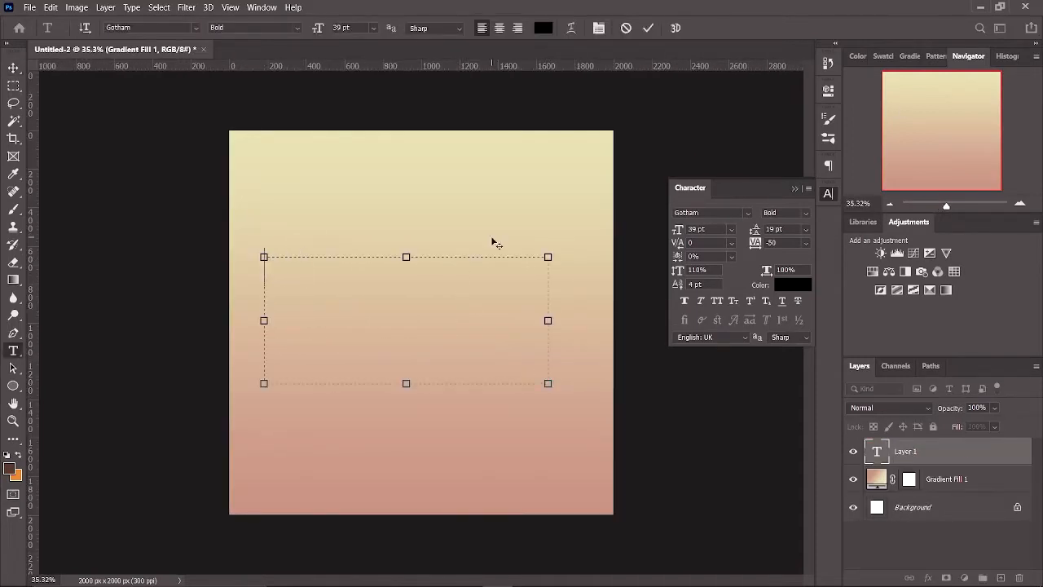
pyautogui.write('crea')
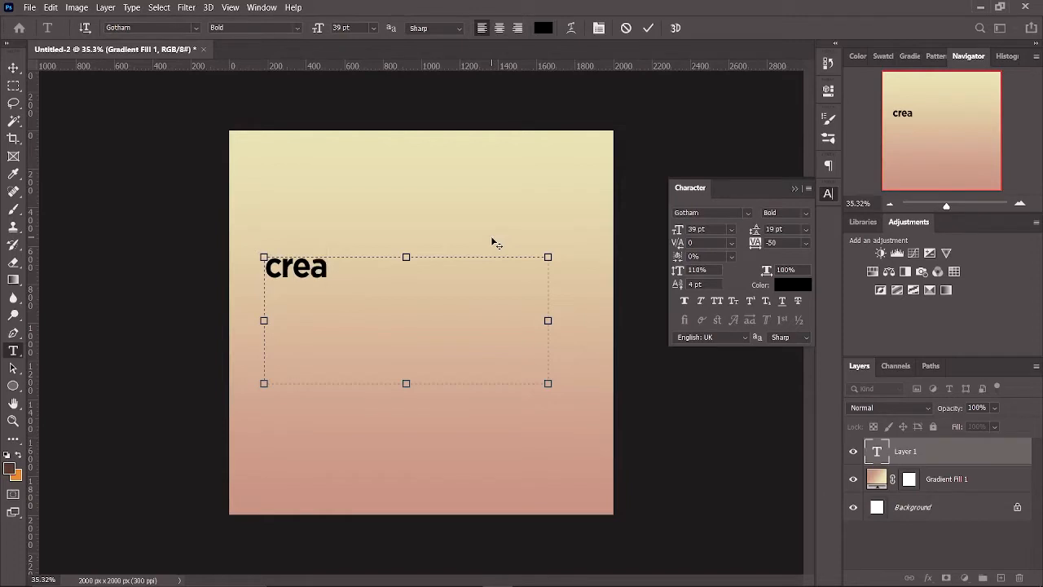
pyautogui.write('tive')
pyautogui.press('Return')
pyautogui.write('servis')
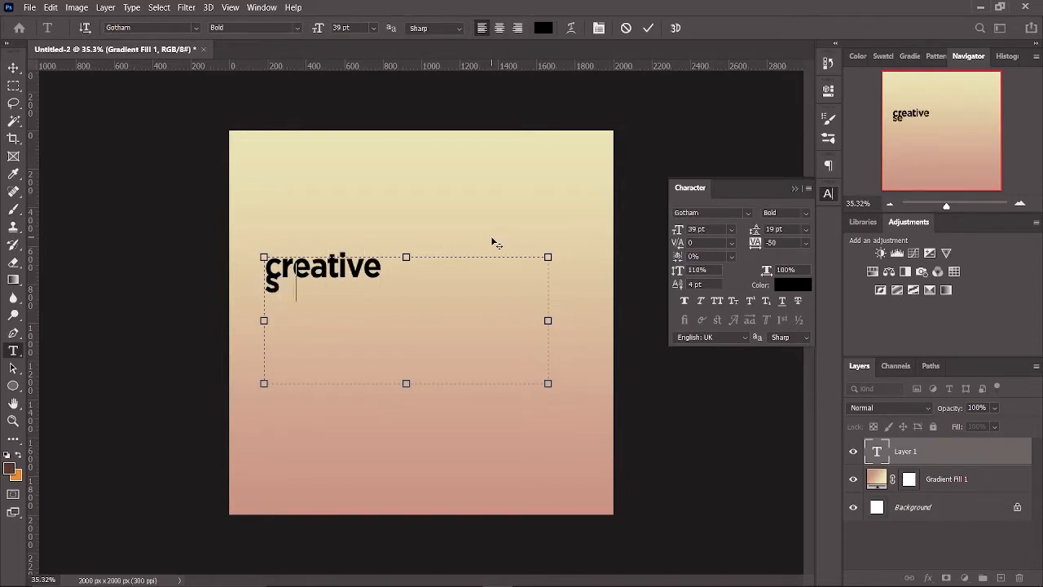
pyautogui.write('e')
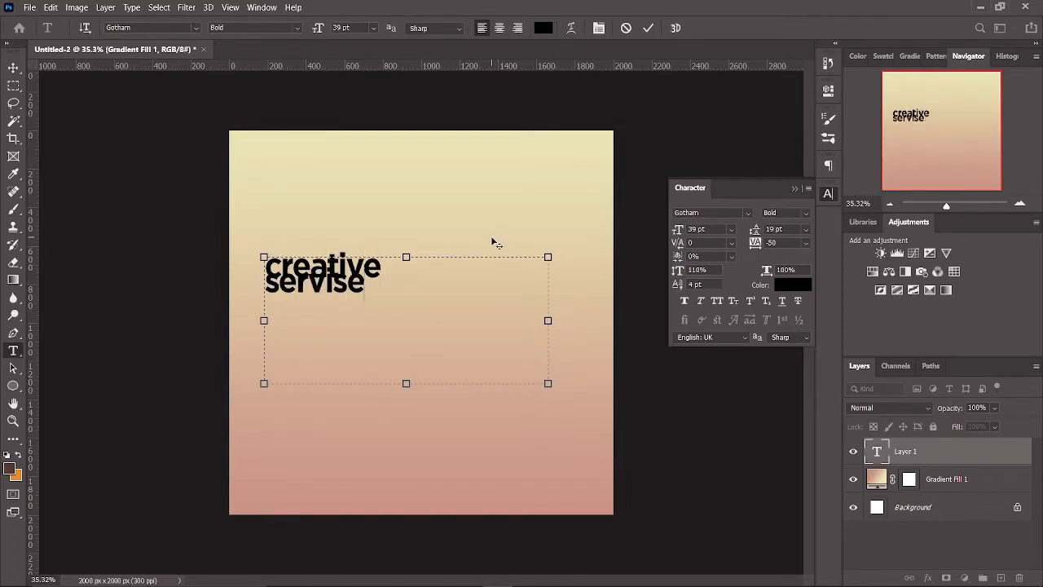
pyautogui.press('BackSpace')
pyautogui.press('BackSpace')
pyautogui.write('ces')
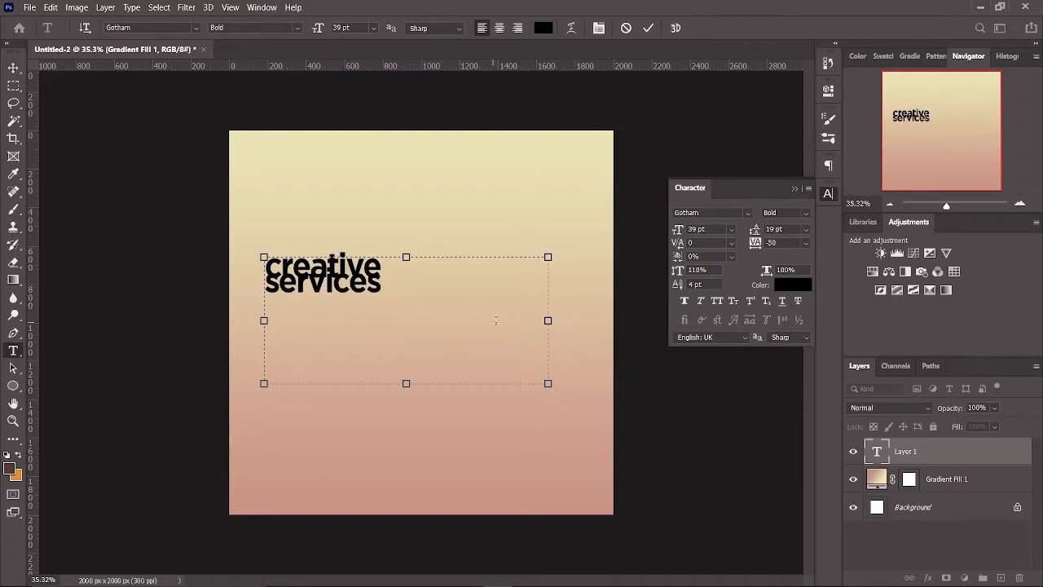
# Put "creative services" on a single line and fit the text box tightly around it.
pyautogui.moveTo(548, 320); pyautogui.dragTo(603, 321)
pyautogui.press('Return')
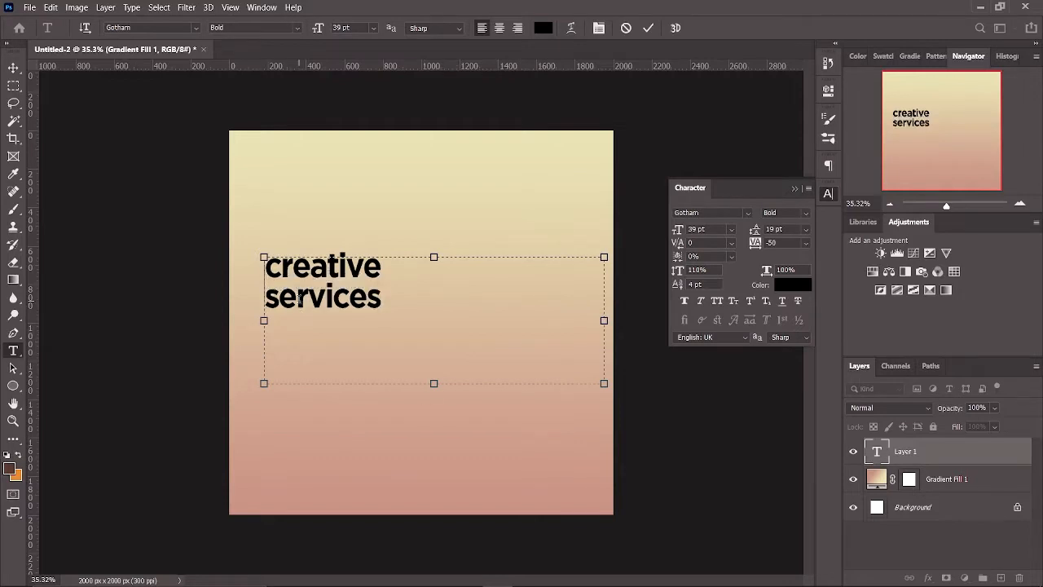
pyautogui.press('BackSpace')
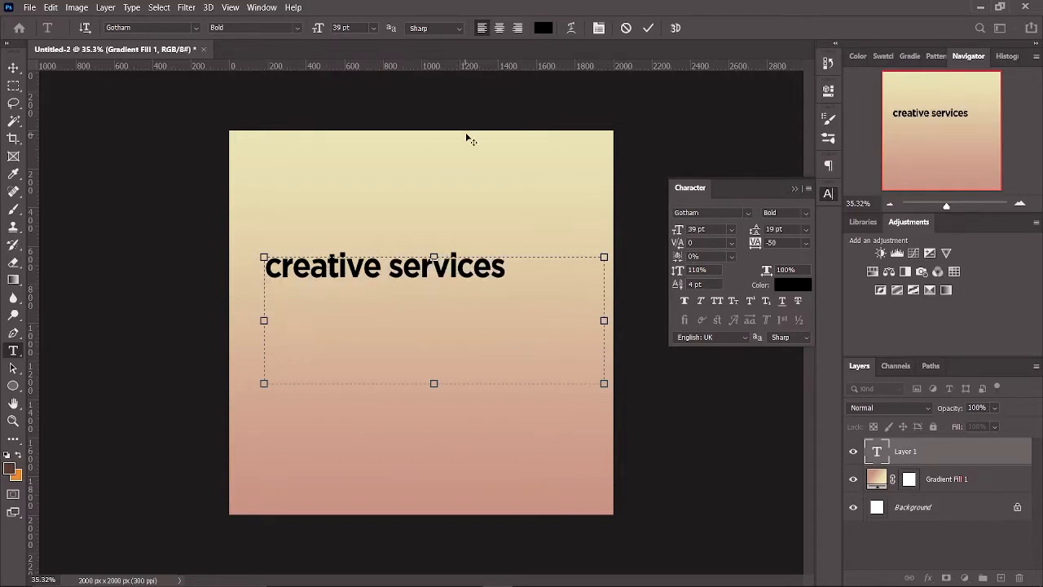
pyautogui.moveTo(434, 384); pyautogui.dragTo(434, 287)
pyautogui.moveTo(597, 271); pyautogui.dragTo(507, 271)
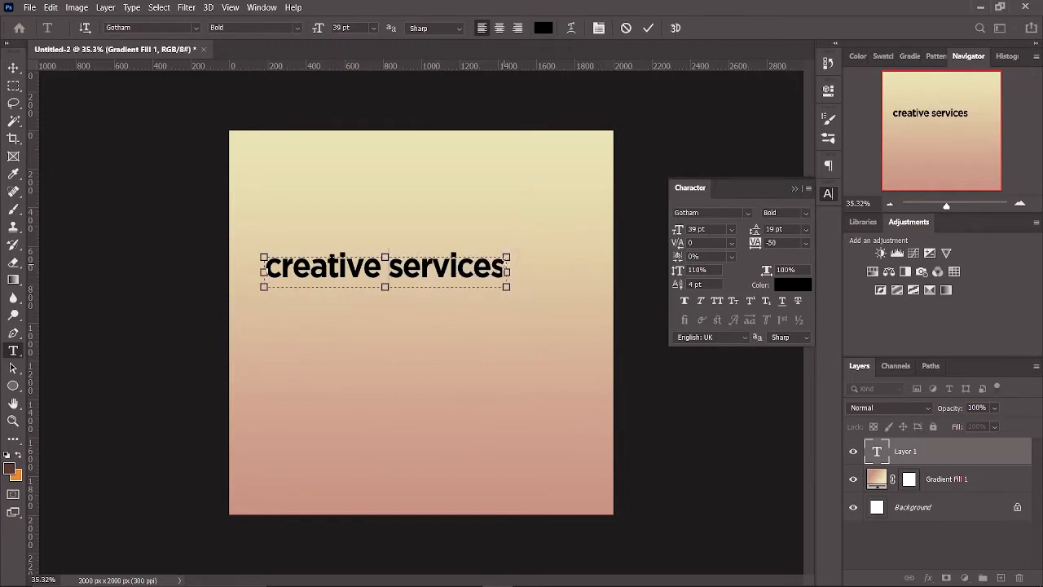
pyautogui.click(648, 28)
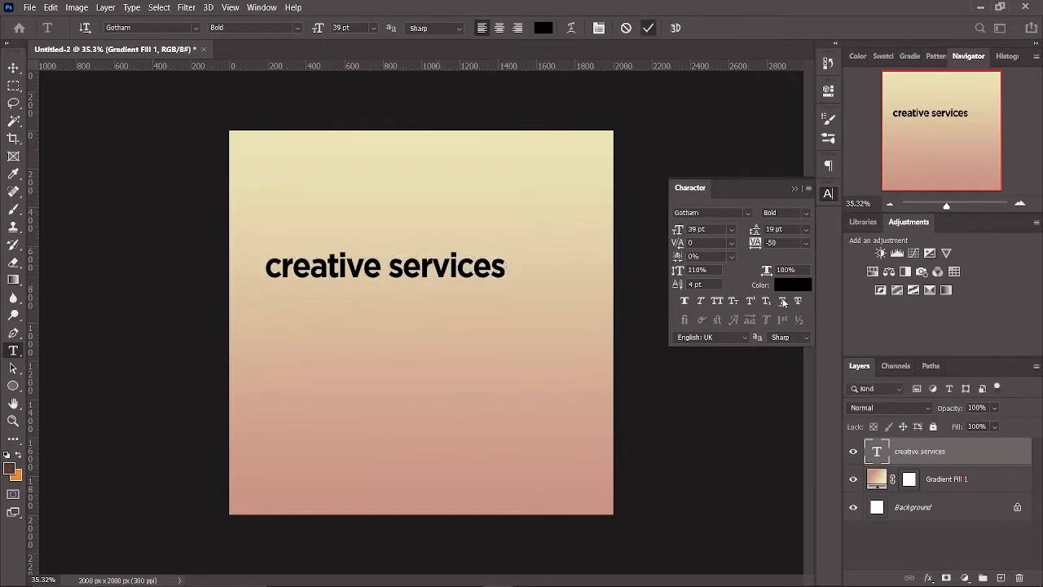
# Set the text color to white (ffffff).
pyautogui.click(542, 28)
pyautogui.write('ffffff')
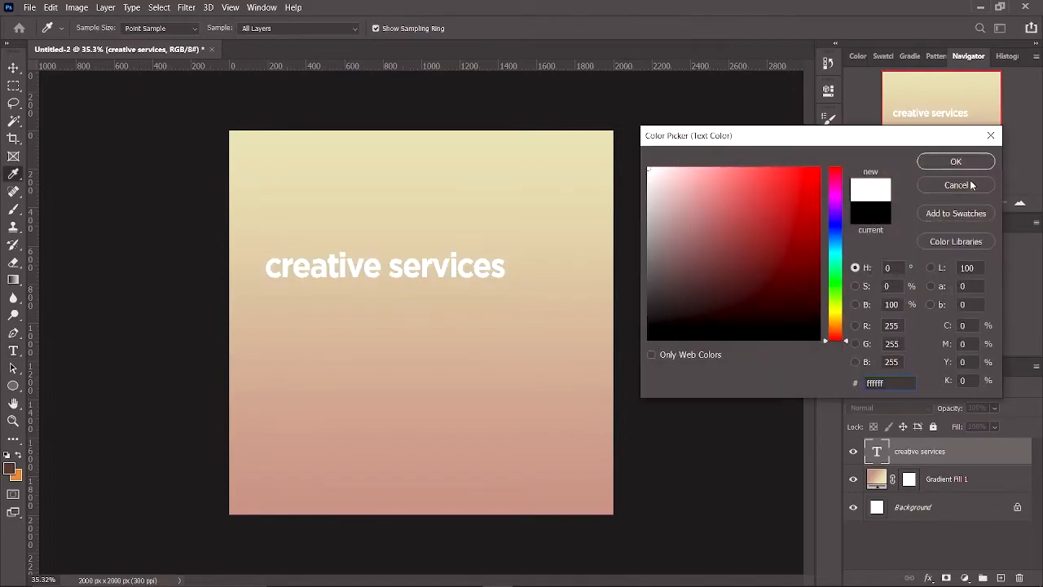
pyautogui.click(976, 166)
# Break the text into two lines in a taller box, with "services" indented to start just below the end of "creative".
pyautogui.click(384, 269)
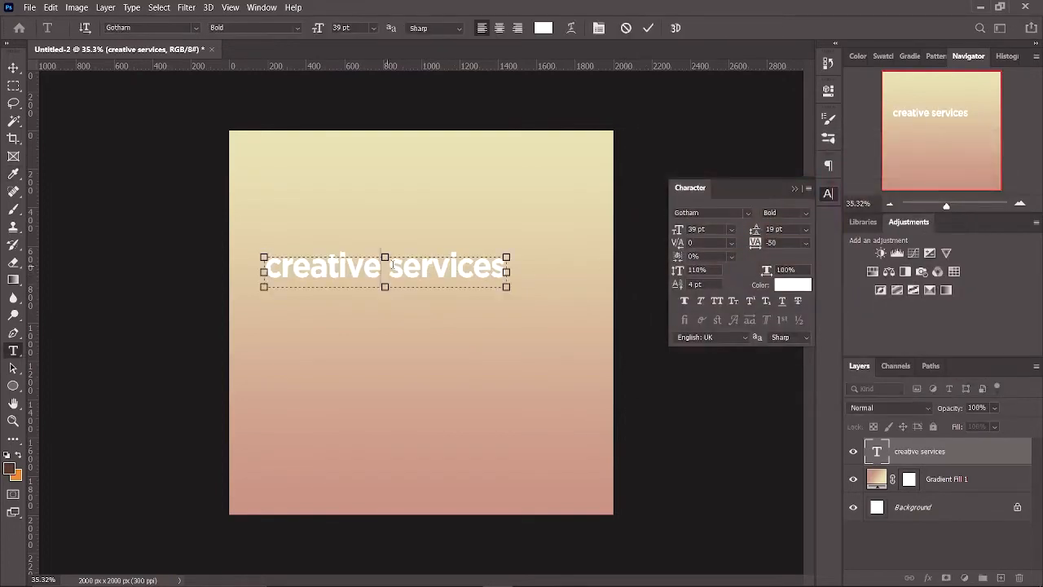
pyautogui.press('Delete')
pyautogui.press('Return')
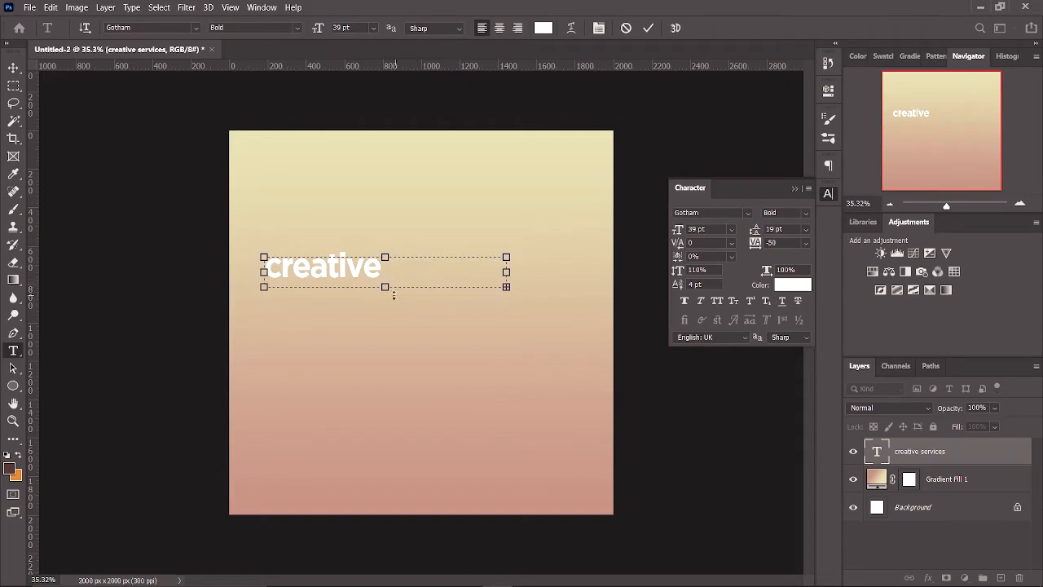
pyautogui.moveTo(384, 289); pyautogui.dragTo(385, 341)
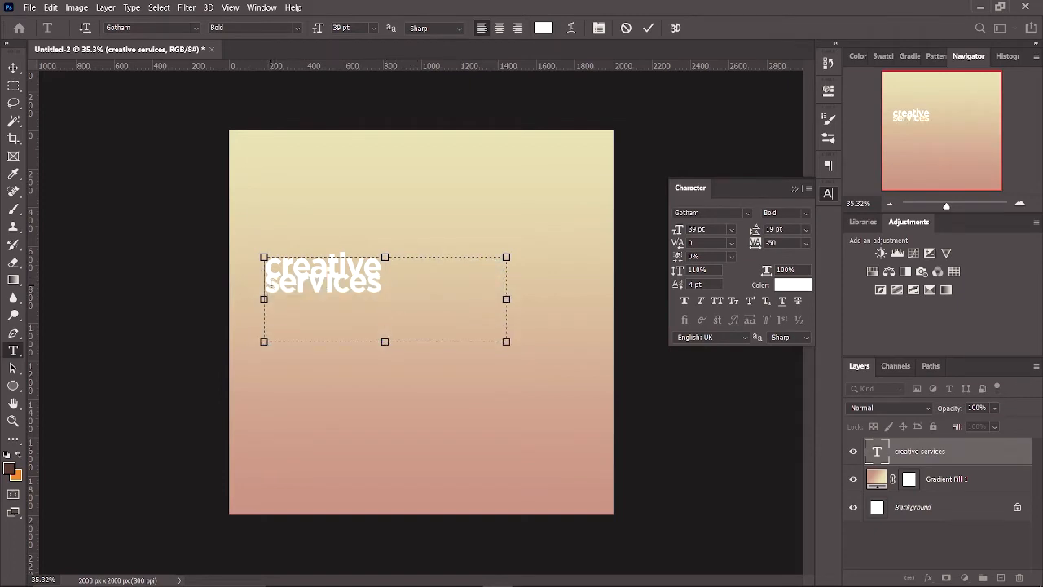
pyautogui.press('Return')
pyautogui.press('Return')
pyautogui.press('BackSpace')
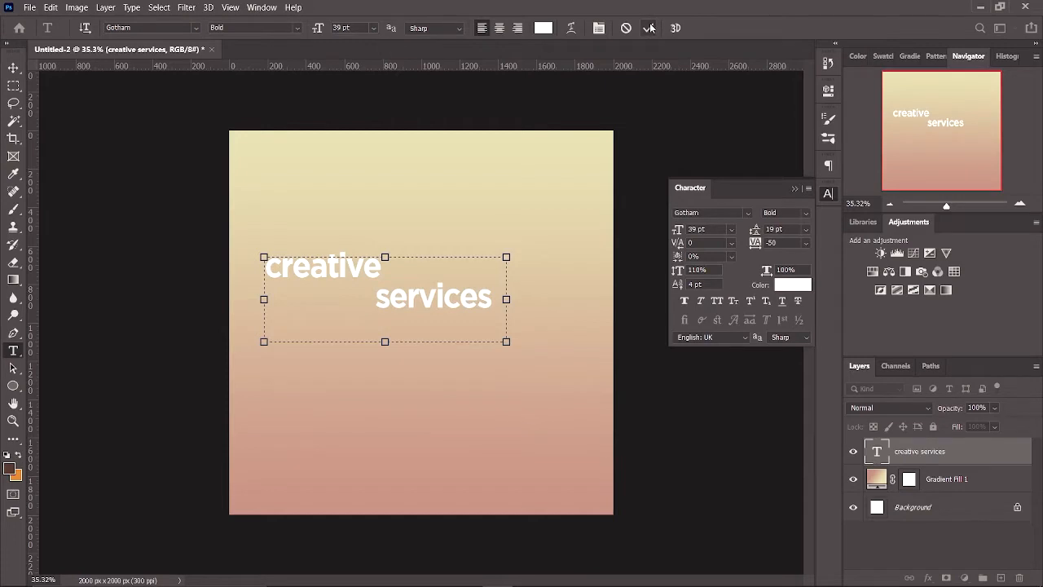
pyautogui.press('BackSpace')
pyautogui.press('BackSpace')
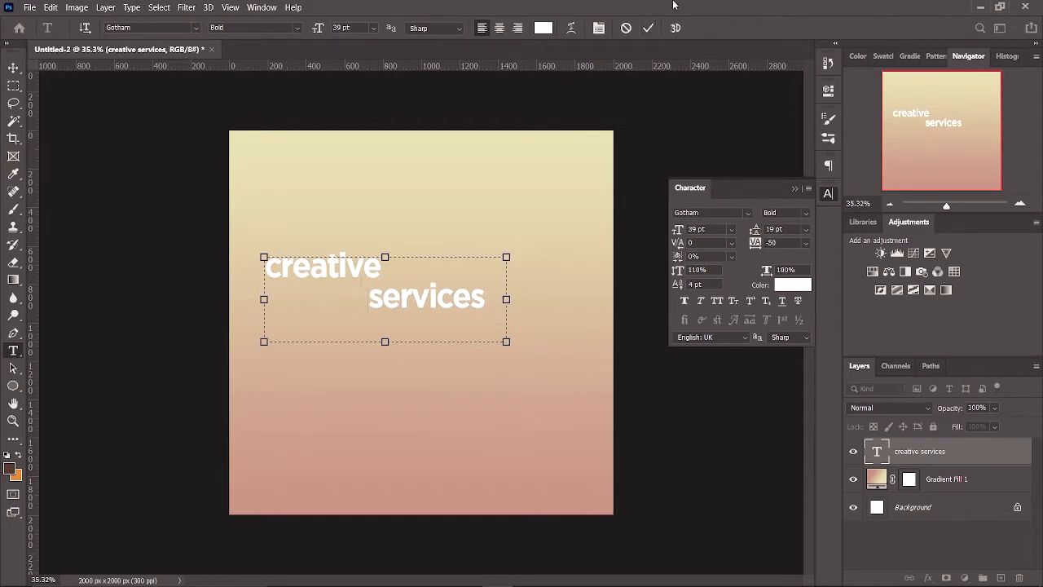
pyautogui.click(646, 29)
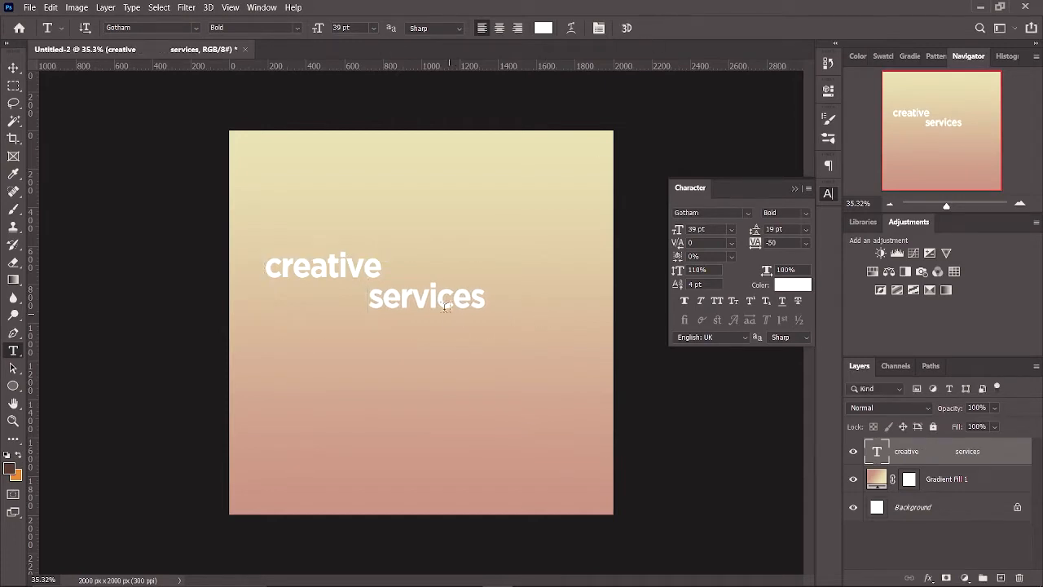
# Move the two-line text to the centre of the canvas.
pyautogui.press('v')
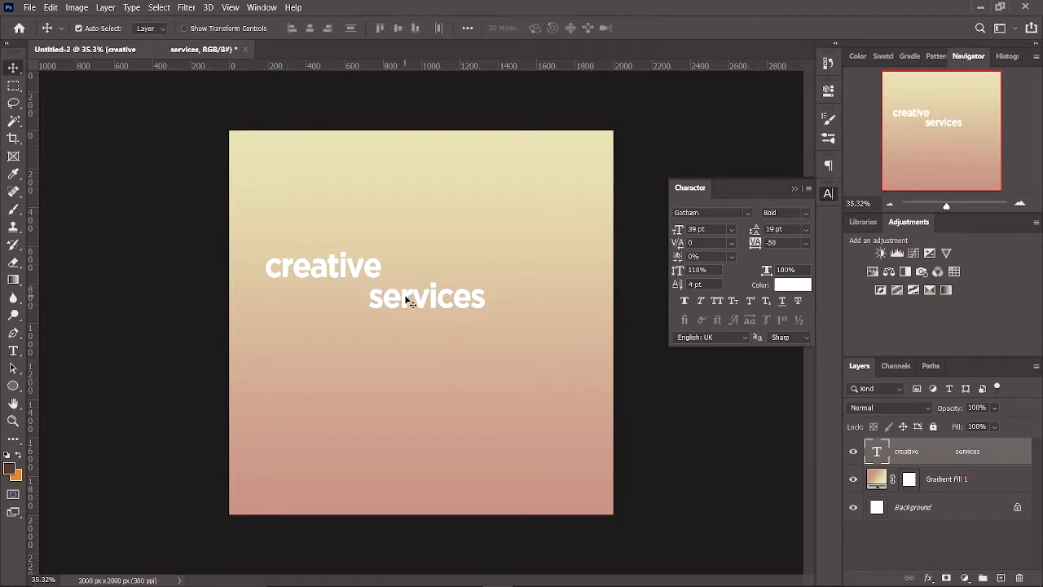
pyautogui.moveTo(405, 298); pyautogui.dragTo(448, 347)
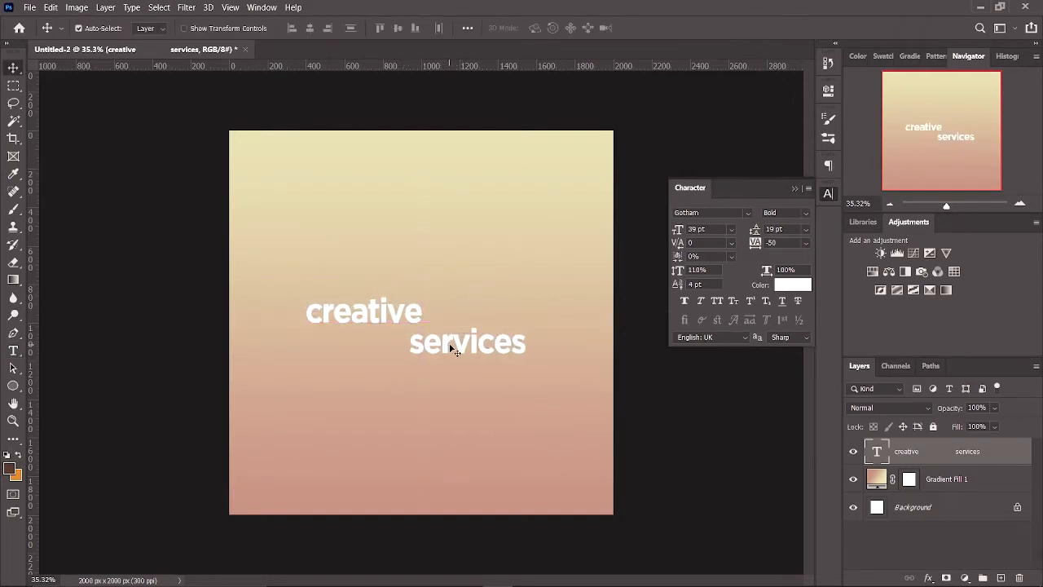
pyautogui.scroll(1, 451, 342)
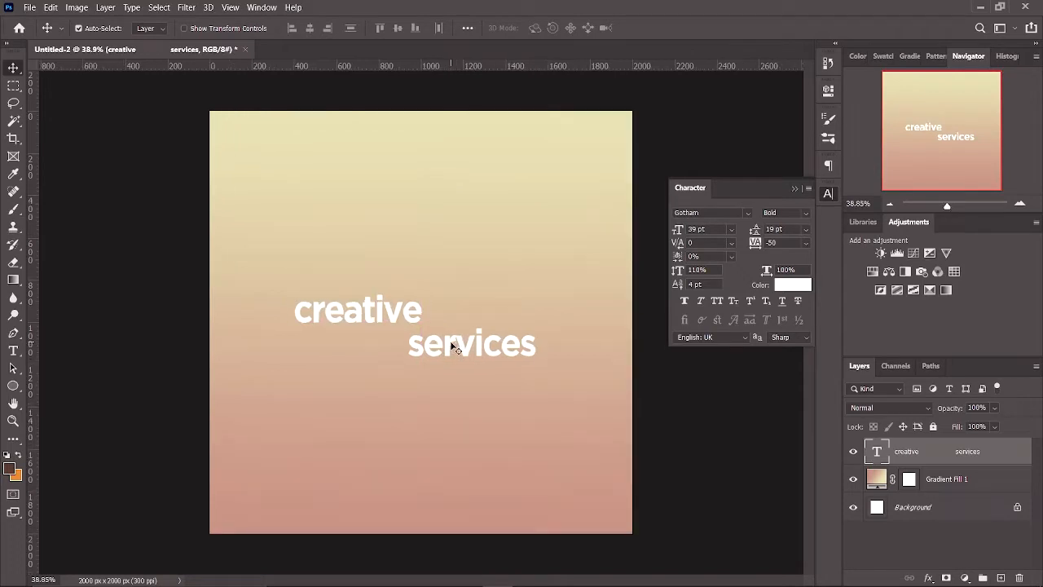
# Draw a tapered curved shape with the Pen tool from between the two words up to the canvas's upper-right corner.
pyautogui.click(797, 190)
pyautogui.press('p')
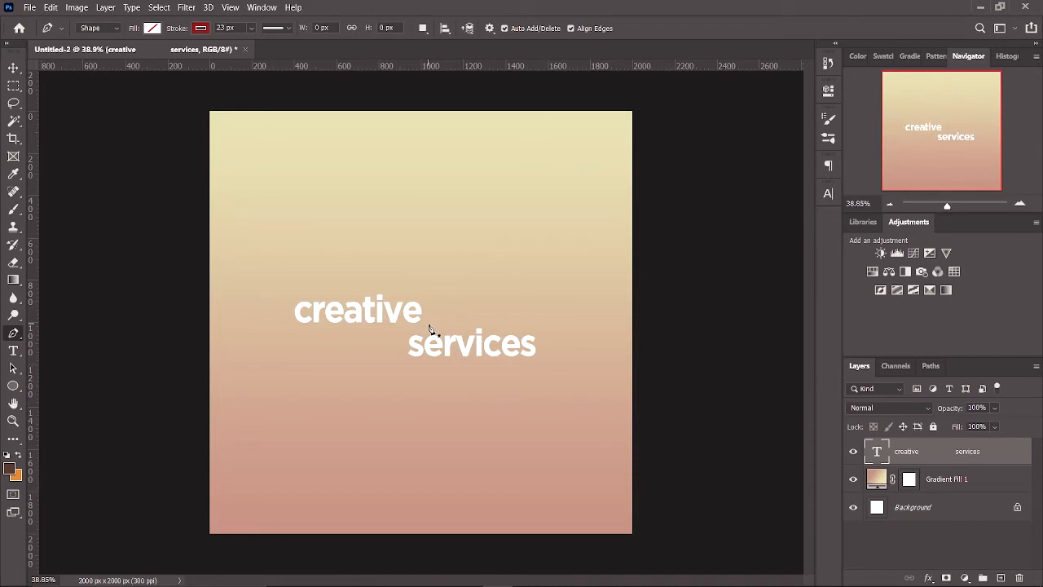
pyautogui.click(431, 328)
pyautogui.scroll(-1, 601, 205)
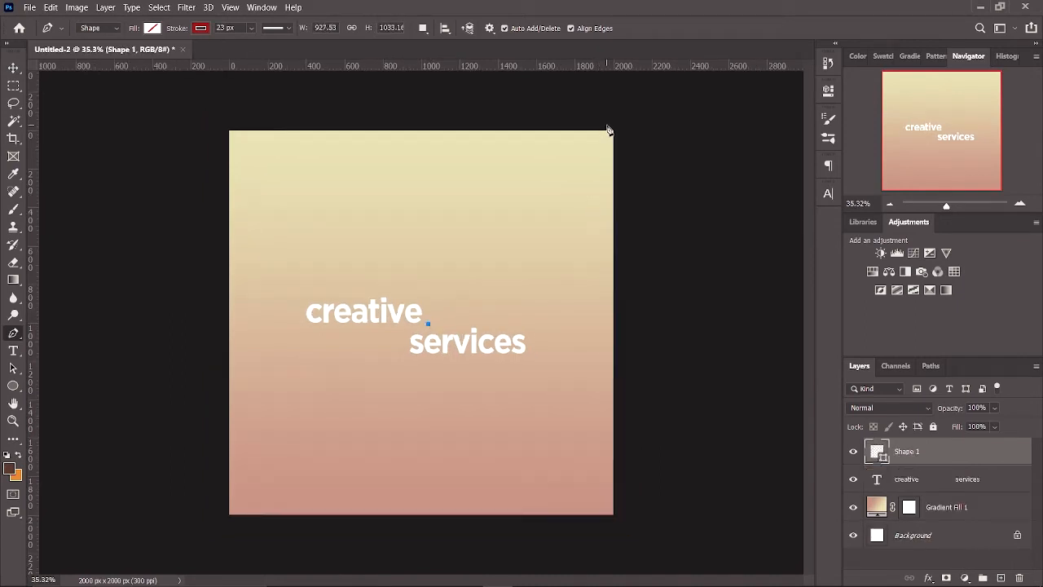
pyautogui.moveTo(607, 131); pyautogui.dragTo(625, 72)
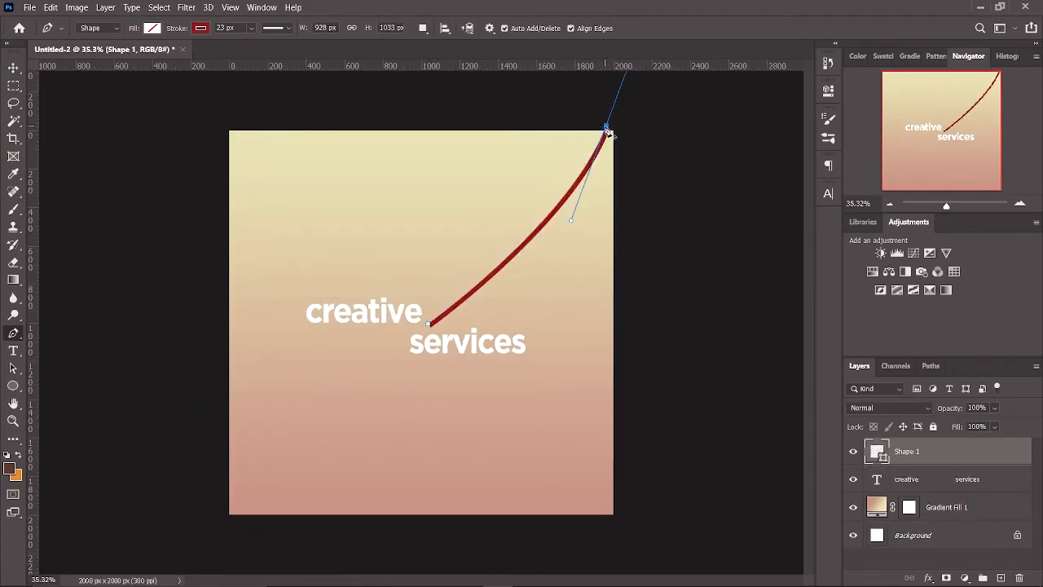
pyautogui.keyDown('alt'); pyautogui.click(605, 128); pyautogui.keyUp('alt')
pyautogui.click(625, 132)
pyautogui.moveTo(427, 324)
pyautogui.mouseDown()
pyautogui.moveTo(340, 375)
pyautogui.moveTo(324, 373)
pyautogui.moveTo(321, 384)
pyautogui.mouseUp()
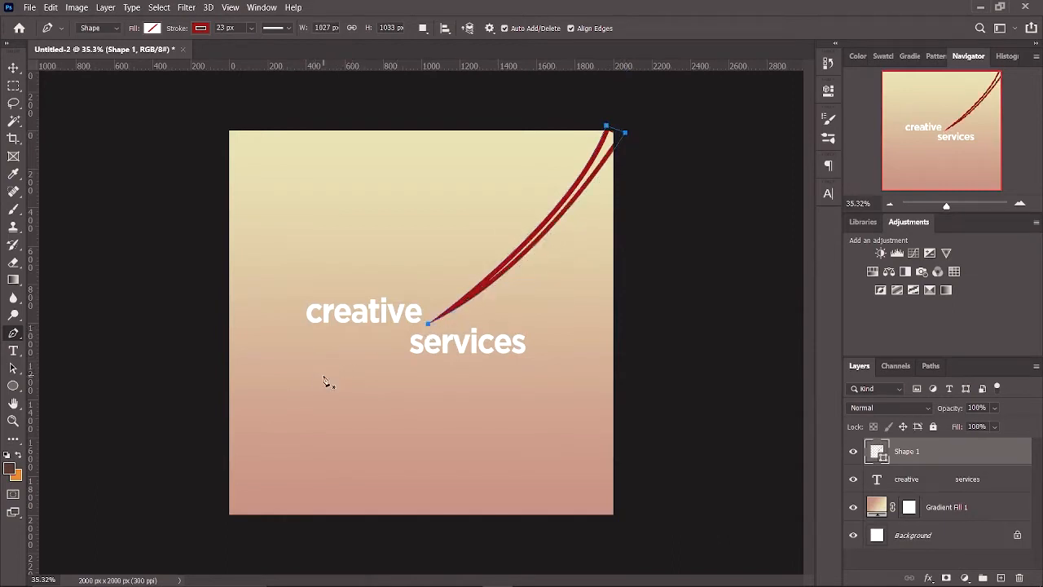
# Give the curved shape a white fill and remove its red stroke.
pyautogui.click(145, 29)
pyautogui.click(70, 99)
pyautogui.moveTo(175, 31); pyautogui.dragTo(70, 67)
pyautogui.press('Return')
pyautogui.press('v')
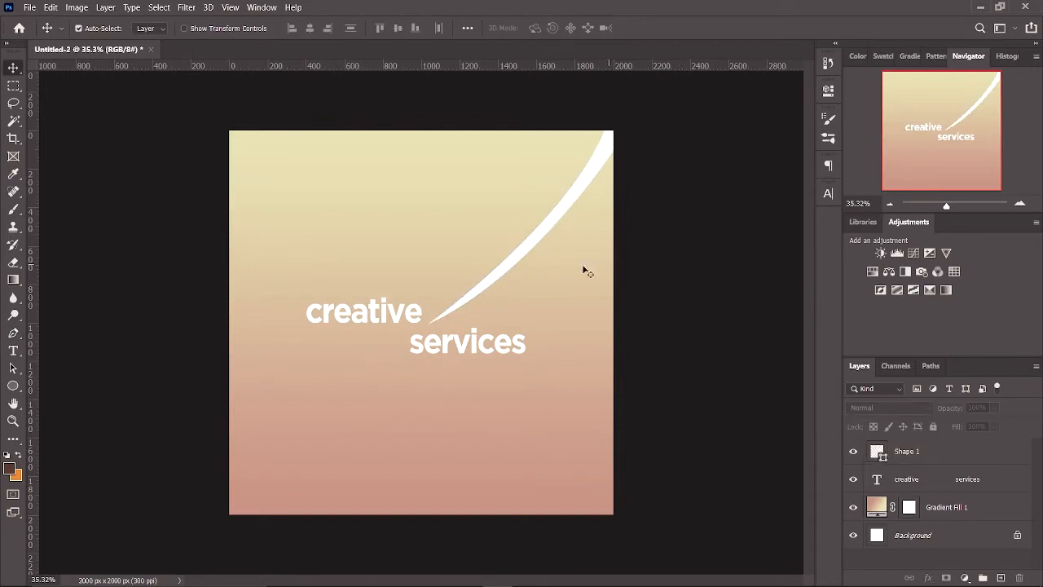
# Duplicate the curved shape, flip the copy both ways, and place it from the canvas's lower-left corner up to the word "services".
pyautogui.moveTo(540, 236); pyautogui.dragTo(262, 489)
pyautogui.hotkey('ctrl', 't')
pyautogui.moveTo(525, 255); pyautogui.dragTo(305, 410)
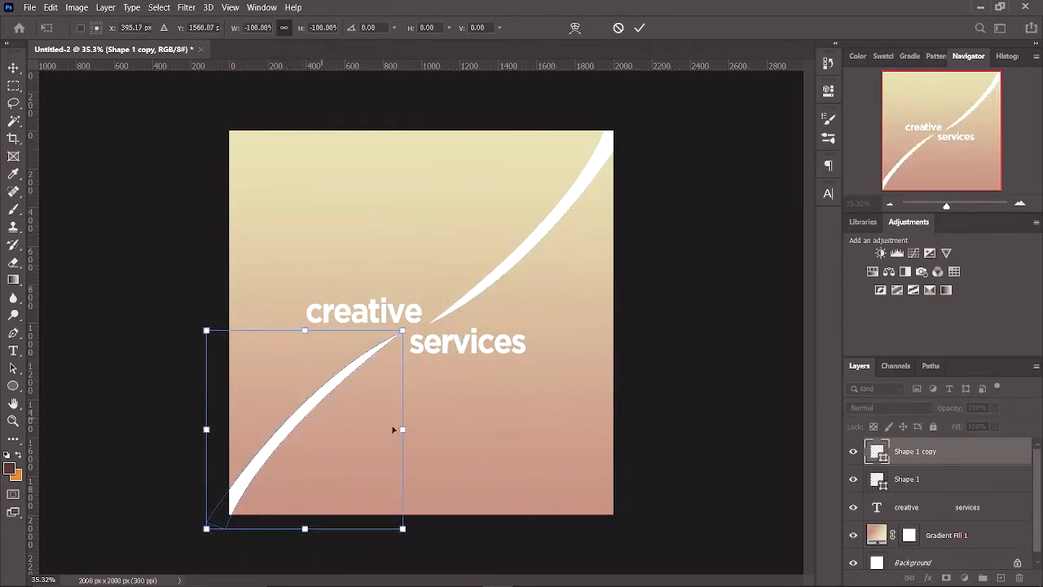
pyautogui.click(639, 29)
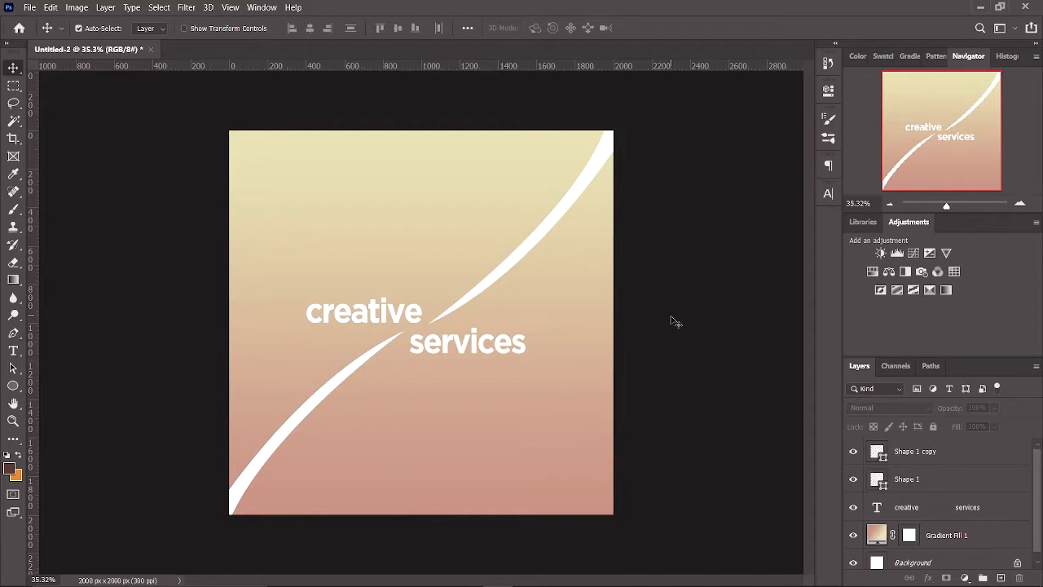
# Enlarge the "creative services" text proportionally to about 154% so it spans most of the canvas width.
pyautogui.click(485, 352)
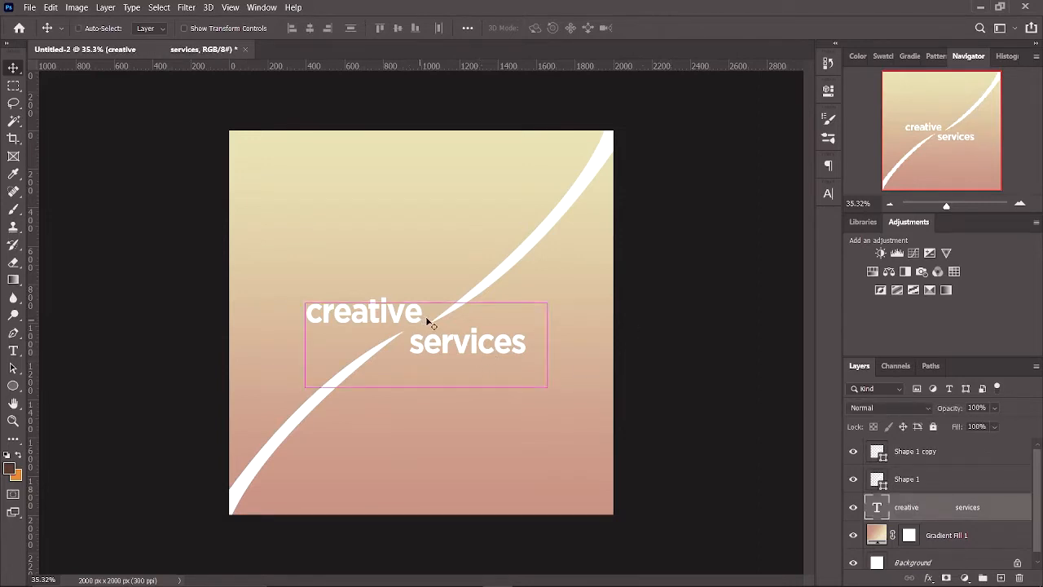
pyautogui.hotkey('ctrl', 't')
pyautogui.moveTo(557, 346); pyautogui.dragTo(614, 347)
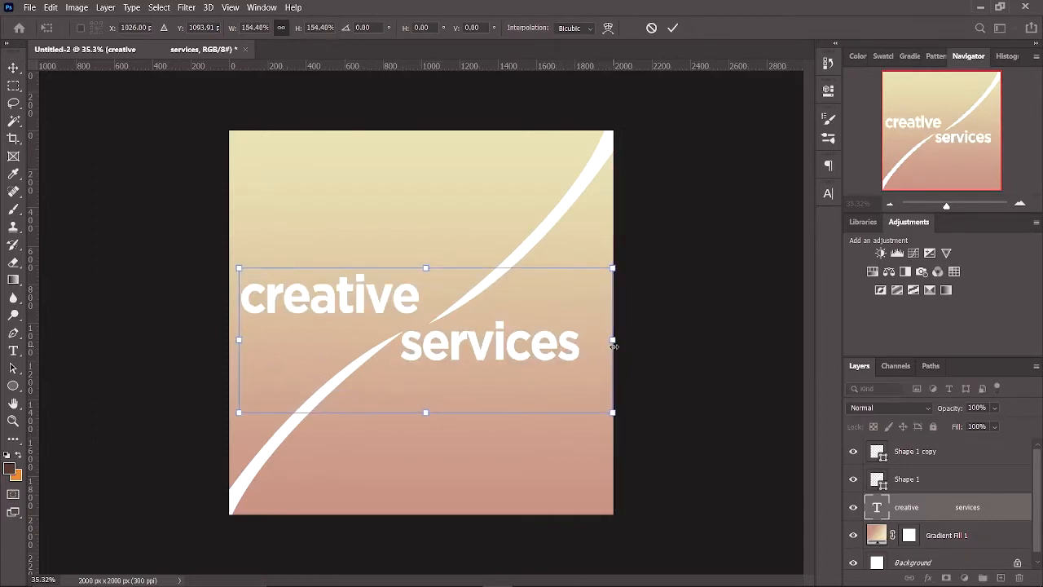
pyautogui.click(672, 28)
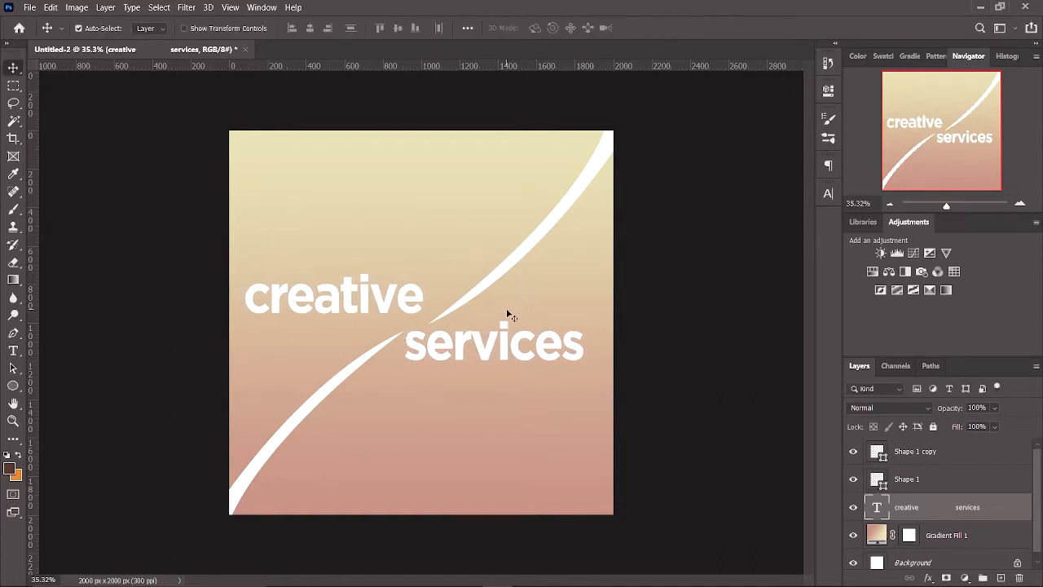
# Nudge the enlarged text slightly right and down so the two words sit evenly around the tips of the curves.
pyautogui.press('Right')
pyautogui.press('Right')
pyautogui.press('Right')
pyautogui.press('Right')
pyautogui.press('Right')
pyautogui.press('Right')
pyautogui.press('Right')
pyautogui.press('Right')
pyautogui.press('Right')
pyautogui.press('Down')
pyautogui.press('Down')
pyautogui.press('Down')
pyautogui.press('Down')
pyautogui.press('Down')
pyautogui.press('Down')
pyautogui.press('Down')
pyautogui.press('Down')
pyautogui.press('Down')
pyautogui.press('Down')
pyautogui.press('Down')
pyautogui.press('Down')
pyautogui.press('Down')
pyautogui.press('Down')
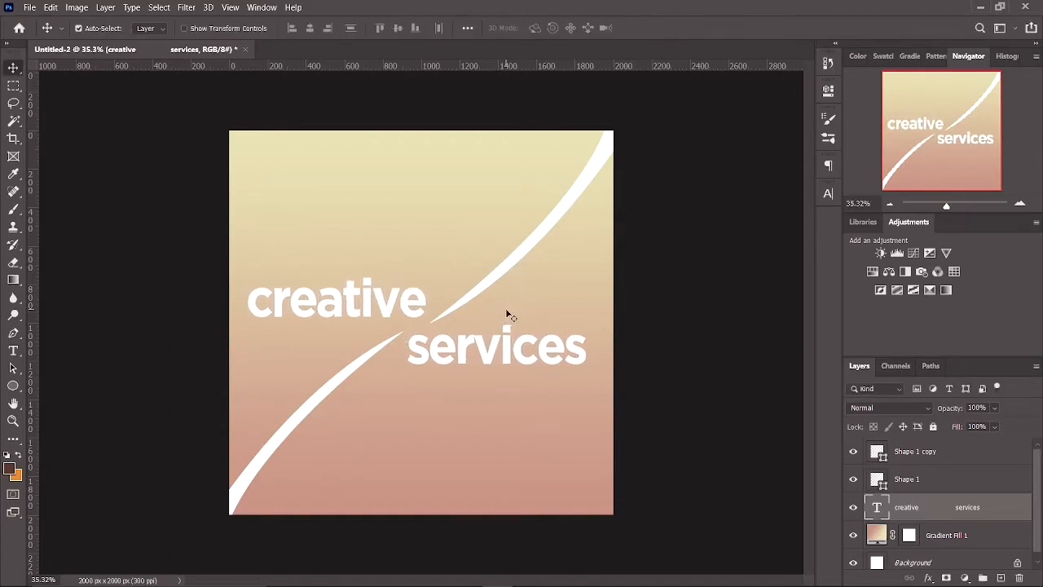
pyautogui.press('Left')
pyautogui.press('Left')
pyautogui.press('Left')
pyautogui.press('Left')
pyautogui.press('Left')
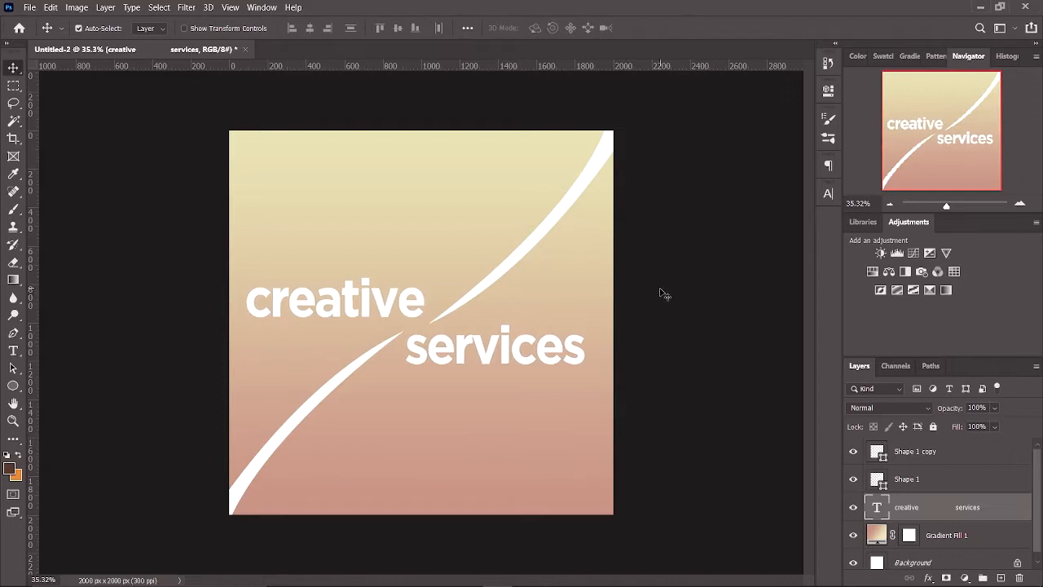
pyautogui.click(664, 295)
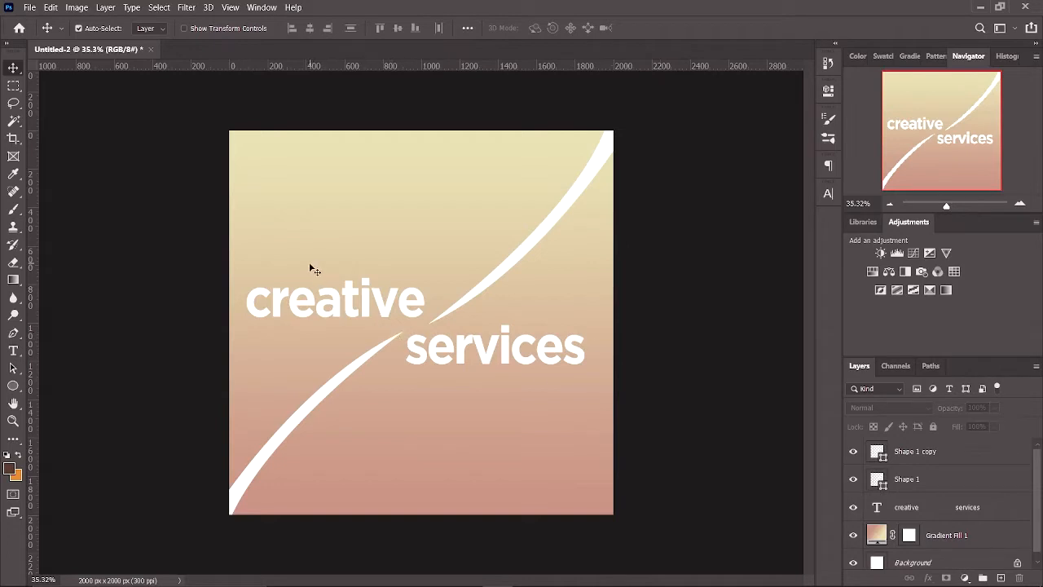
# Select the text and both curved shapes together and nudge them slightly to the right.
pyautogui.click(463, 345)
pyautogui.keyDown('shift'); pyautogui.click(426, 321); pyautogui.keyUp('shift')
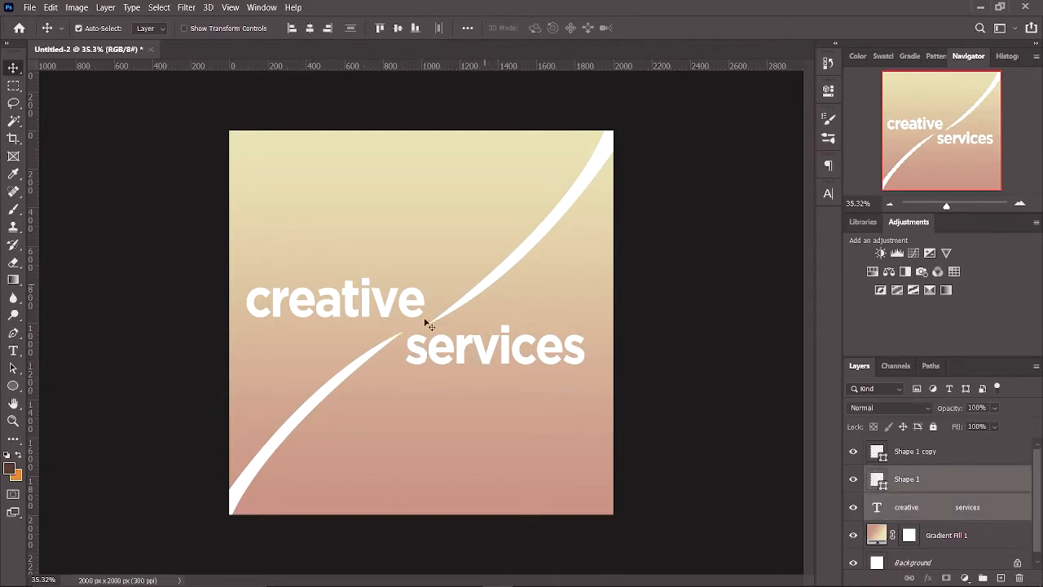
pyautogui.keyDown('shift'); pyautogui.click(347, 374); pyautogui.keyUp('shift')
pyautogui.hotkey('shift', 'Right')
pyautogui.hotkey('shift', 'Right')
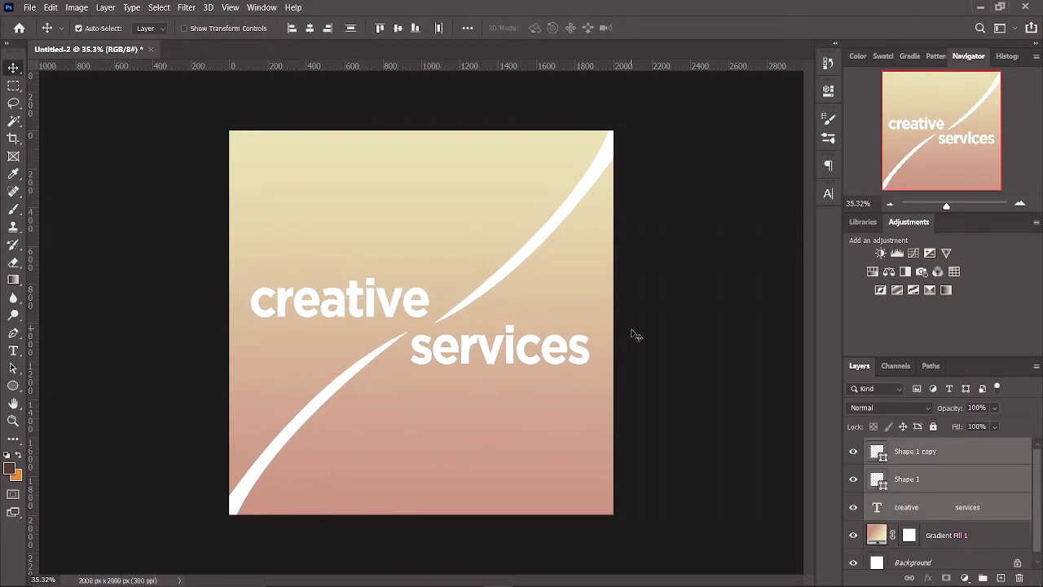
# Nudge the selected text and both curves a little further right, and deselect them.
pyautogui.press('Right')
pyautogui.press('Right')
pyautogui.press('Right')
pyautogui.click(659, 325)
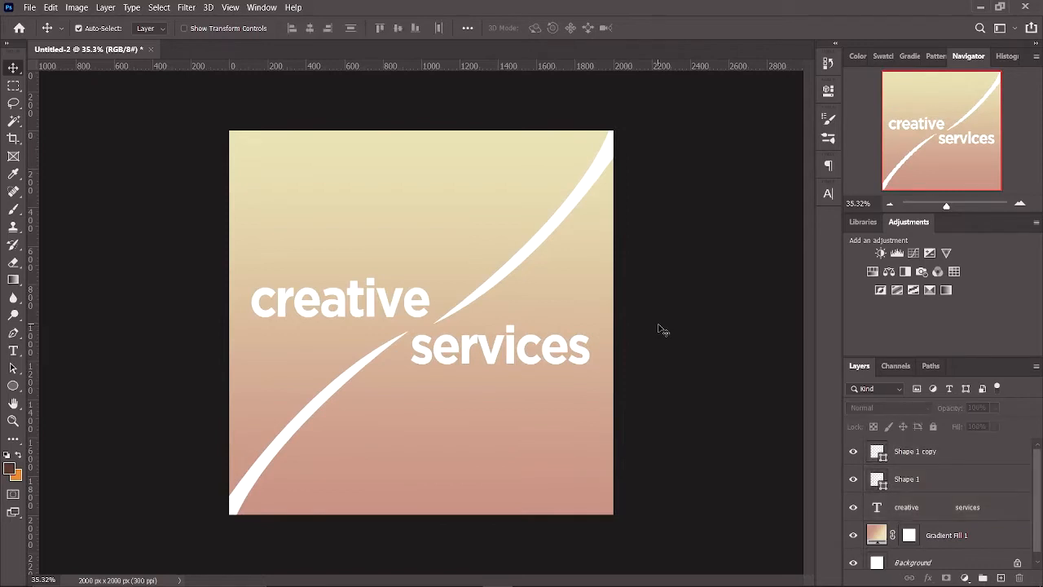
# Place the "water mark" logo on the canvas and scale it proportionally to about 5.5% in the lower-right corner.
pyautogui.scroll(1, 637, 407)
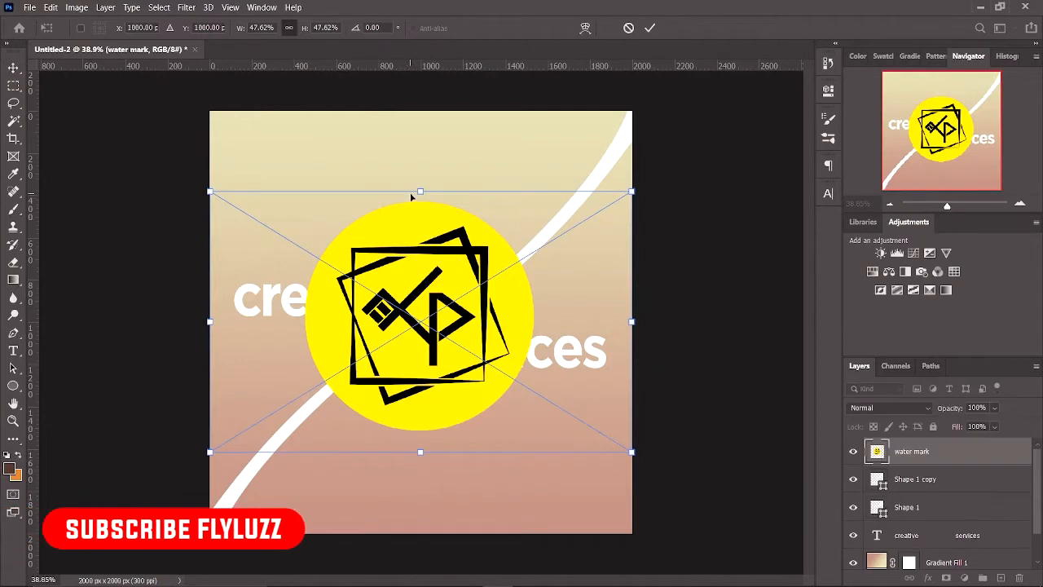
pyautogui.moveTo(419, 191); pyautogui.dragTo(587, 461)
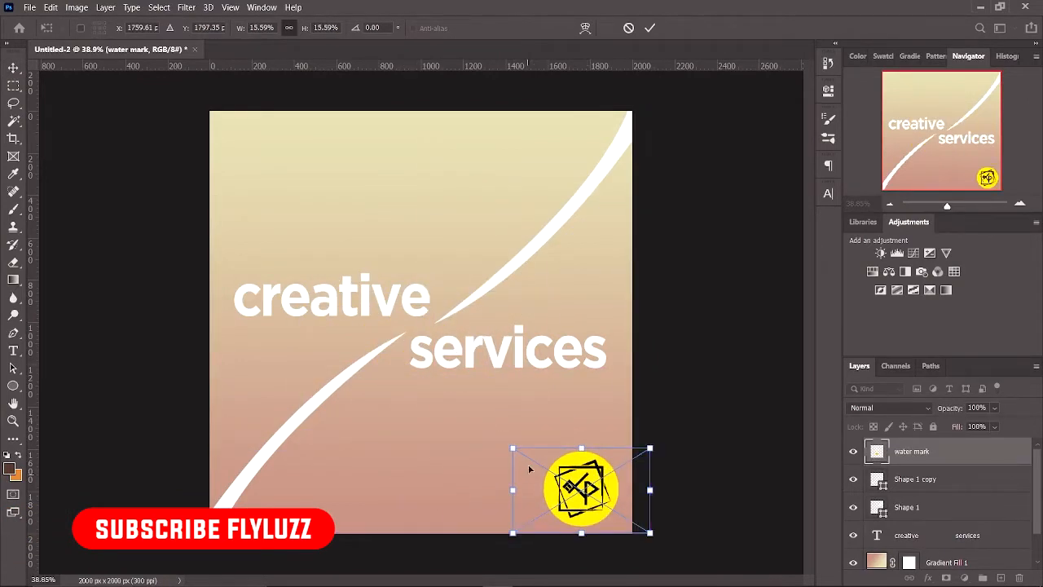
pyautogui.moveTo(508, 445); pyautogui.dragTo(611, 515)
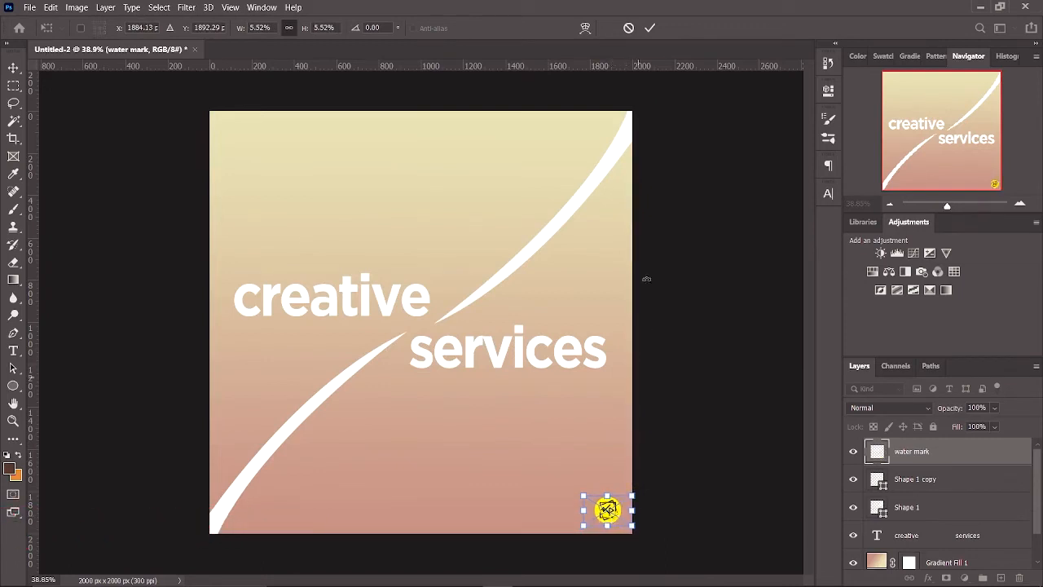
pyautogui.click(650, 28)
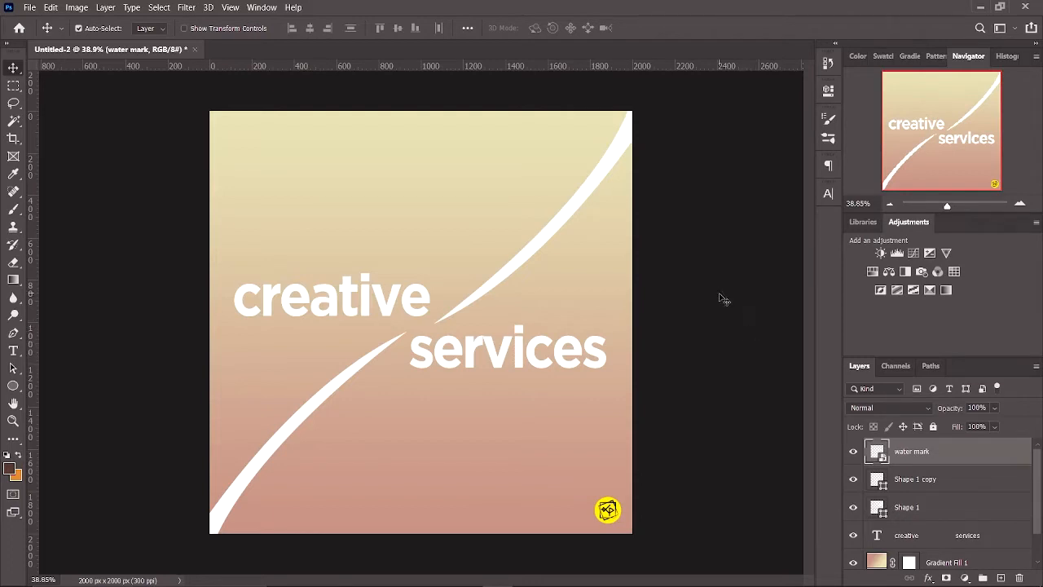
# Draw an unfilled circle about 182 px wide with a 23 px stroke near the canvas's upper-left corner, and make its stroke white.
pyautogui.scroll(3, 249, 173)
pyautogui.scroll(2, 236, 168)
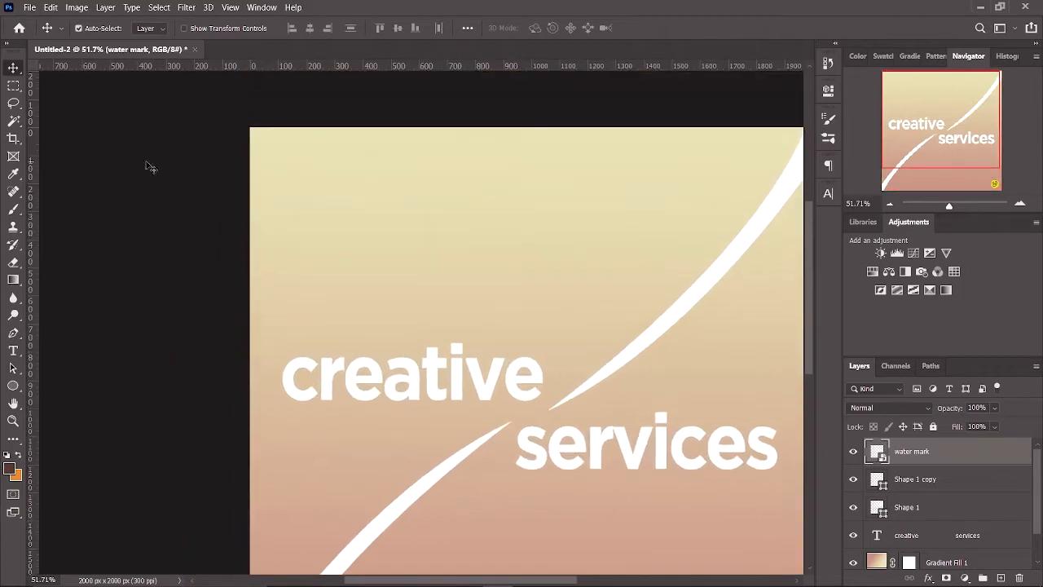
pyautogui.click(12, 386)
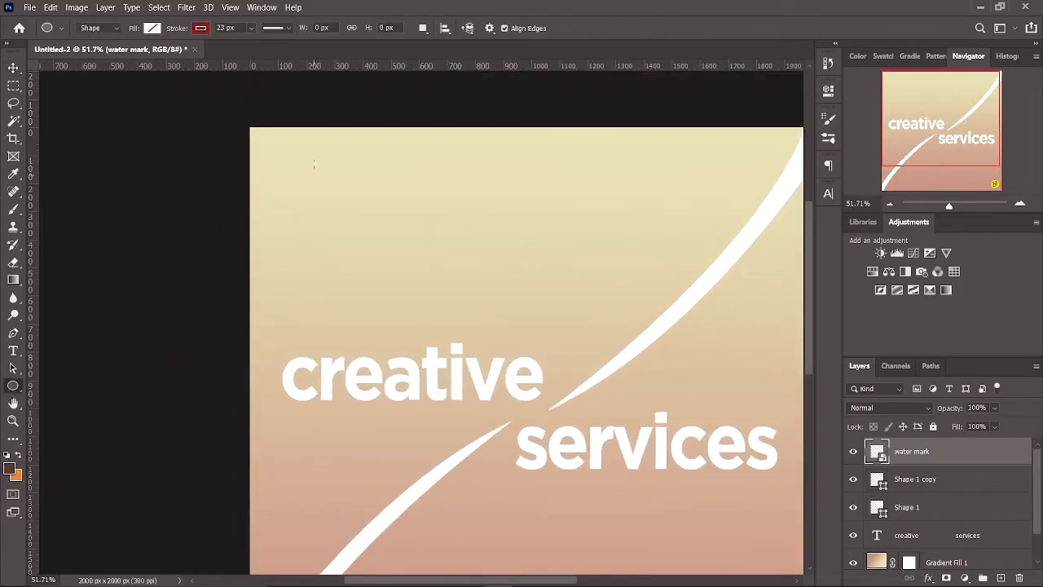
pyautogui.moveTo(313, 163); pyautogui.dragTo(366, 215)
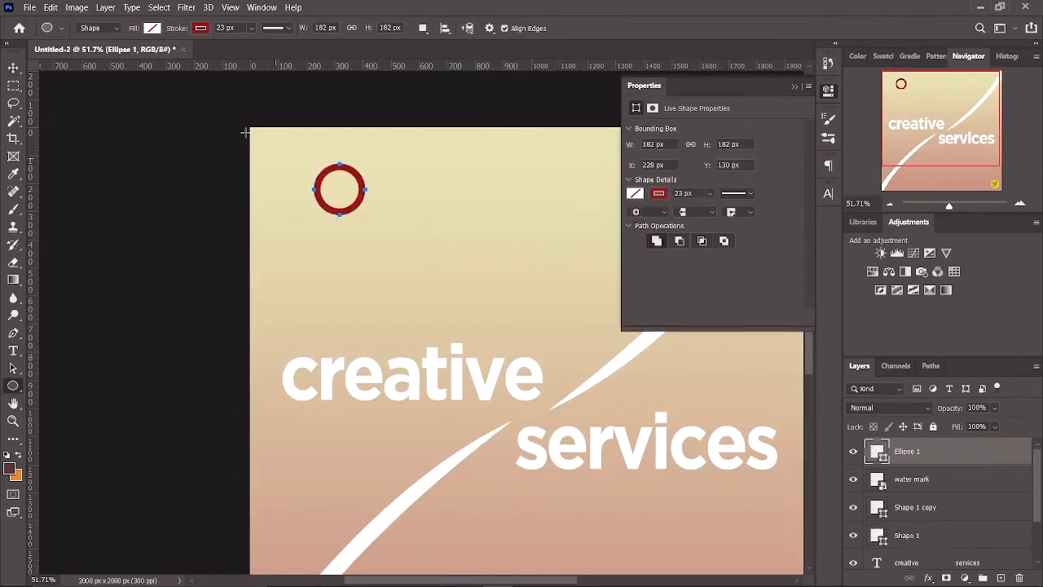
pyautogui.click(200, 29)
pyautogui.click(114, 98)
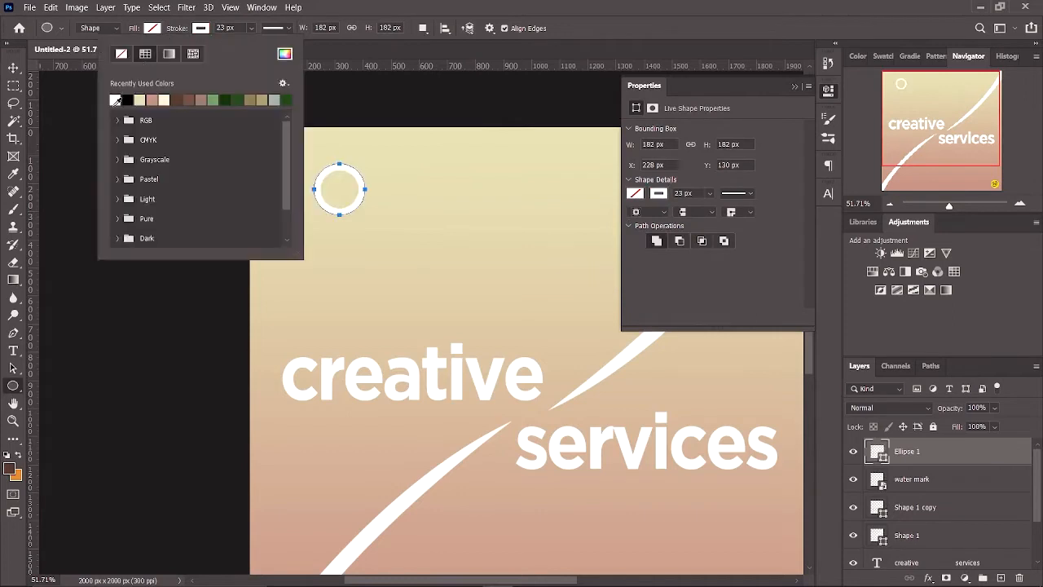
pyautogui.click(13, 67)
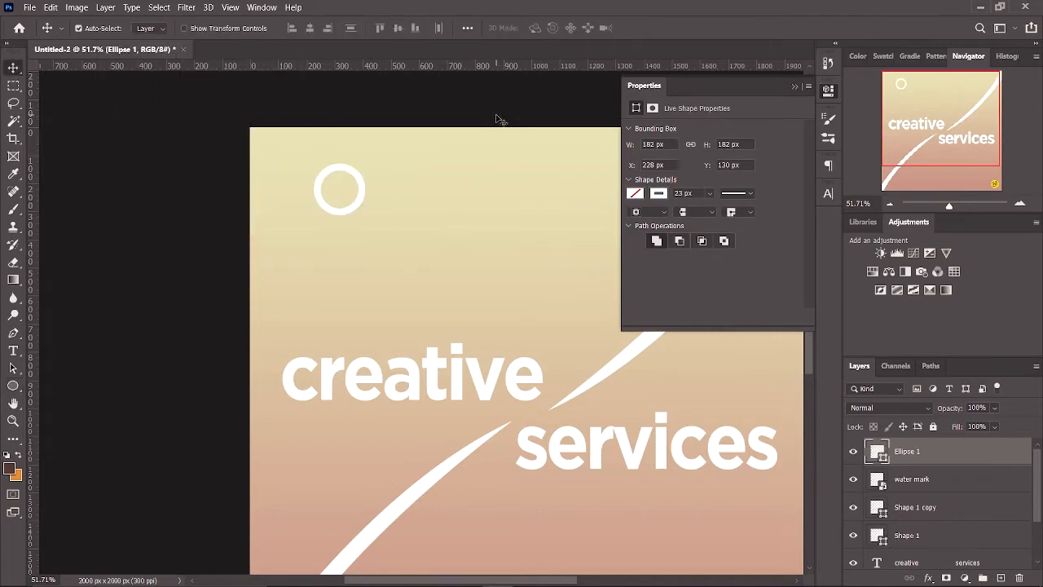
pyautogui.click(495, 117)
pyautogui.click(795, 86)
# Move the white ring closer to the canvas's upper-left corner and scale it proportionally to about 64%.
pyautogui.scroll(-3, 419, 296)
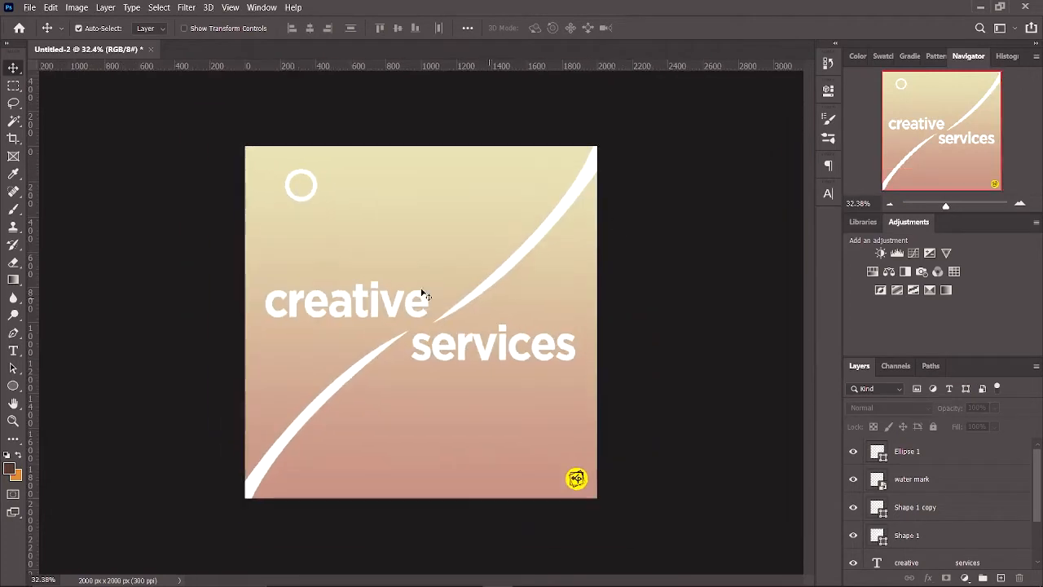
pyautogui.moveTo(316, 188); pyautogui.dragTo(282, 166)
pyautogui.scroll(5, 250, 179)
pyautogui.hscroll(-3, 235, 176)
pyautogui.scroll(2, 234, 172)
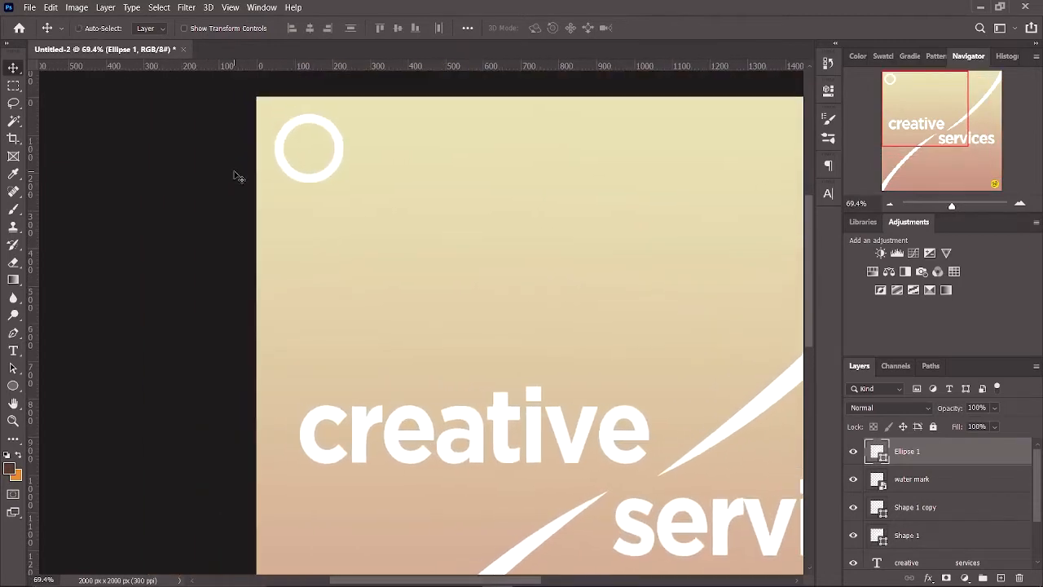
pyautogui.hotkey('ctrl', 't')
pyautogui.moveTo(347, 185); pyautogui.dragTo(327, 155)
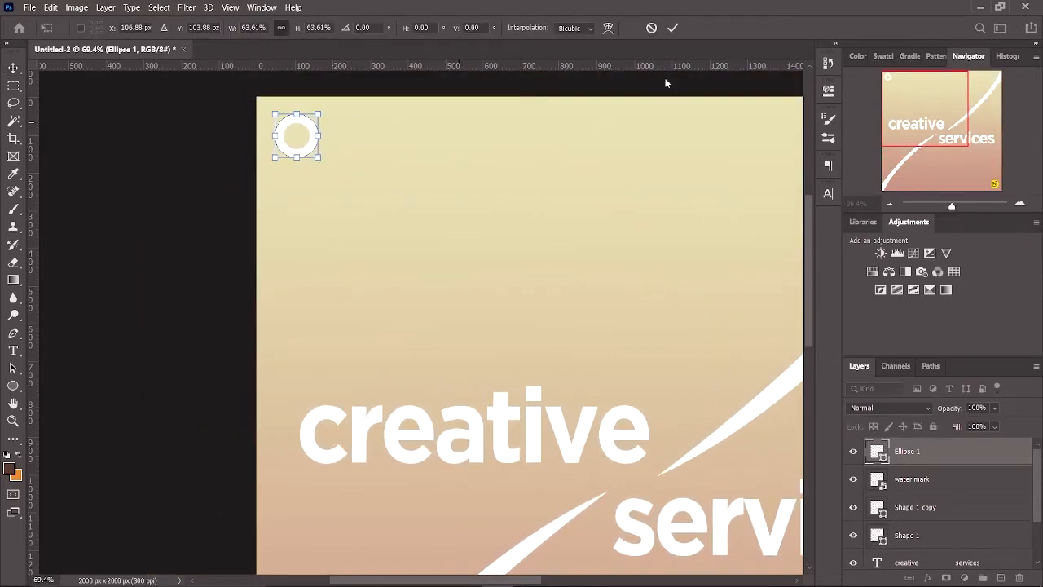
pyautogui.click(676, 29)
pyautogui.hotkey('ctrl', '0')
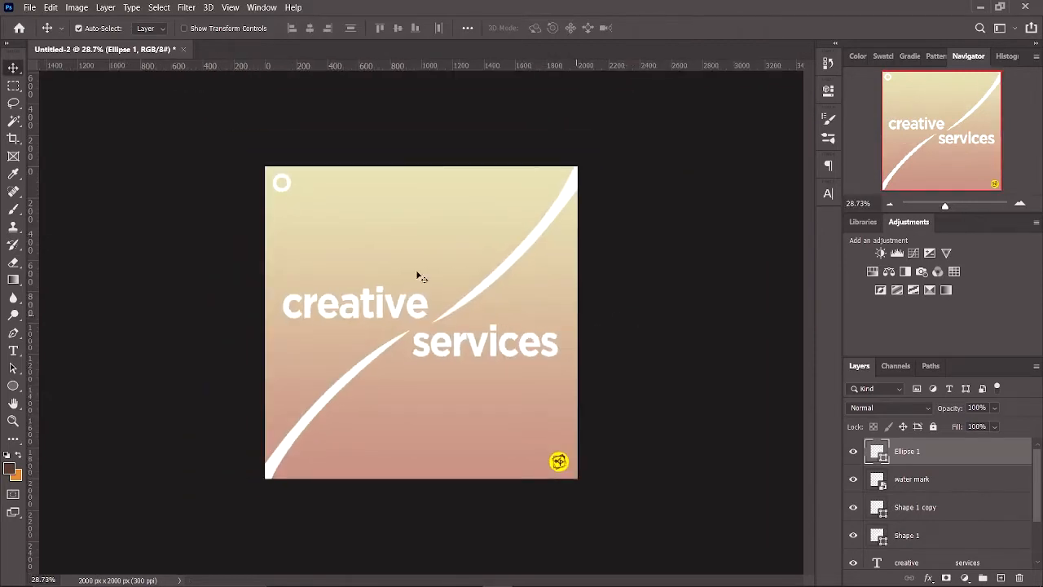
pyautogui.moveTo(286, 192)
pyautogui.mouseDown()
pyautogui.moveTo(444, 397)
pyautogui.moveTo(558, 464)
pyautogui.moveTo(336, 191)
pyautogui.moveTo(302, 189)
pyautogui.mouseUp()
pyautogui.hotkey('ctrl', 'z')
pyautogui.click(337, 138)
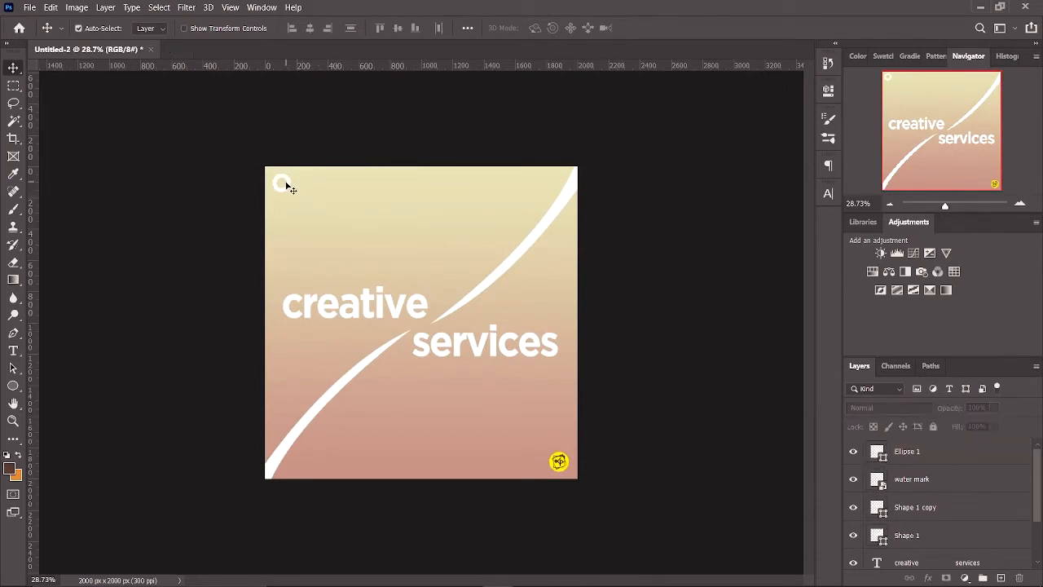
# Select the small white ring and reduce its stroke width to give it a thinner outline.
pyautogui.click(287, 187)
pyautogui.click(289, 186)
pyautogui.press('p')
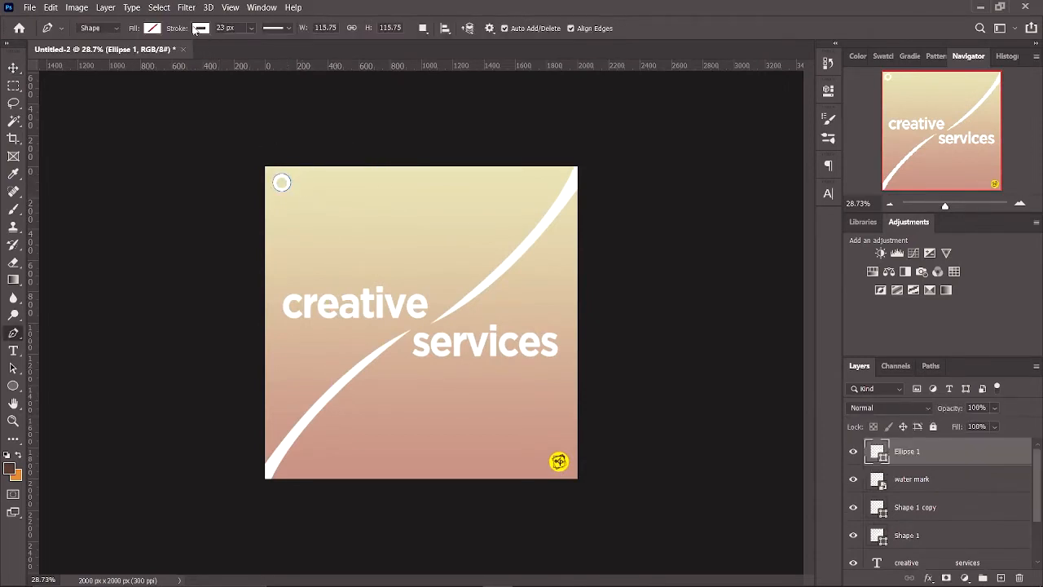
pyautogui.click(238, 27)
pyautogui.press('Return')
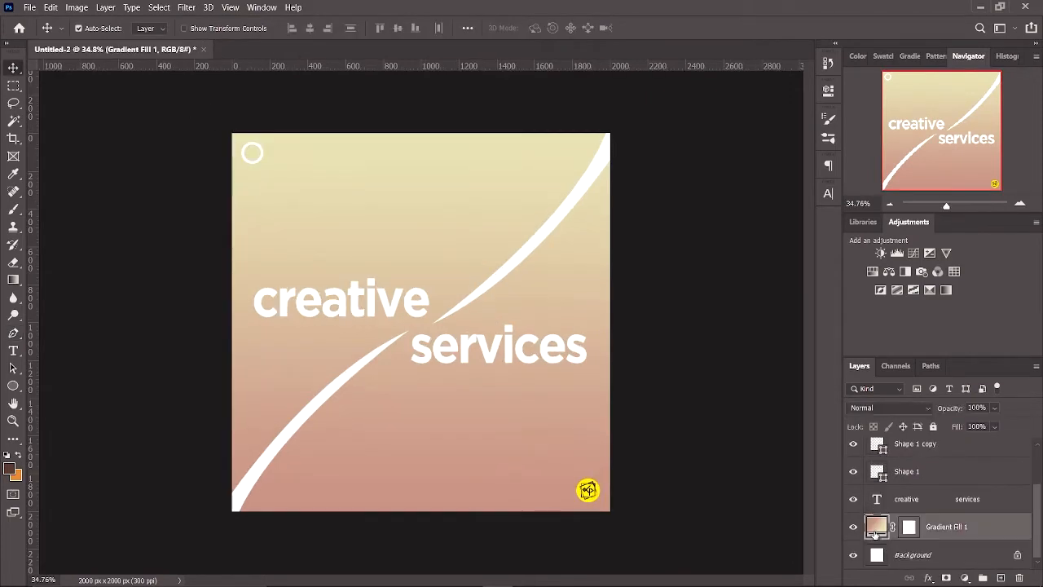
# Set the angle of the background gradient fill to 60°.
pyautogui.doubleClick(876, 527)
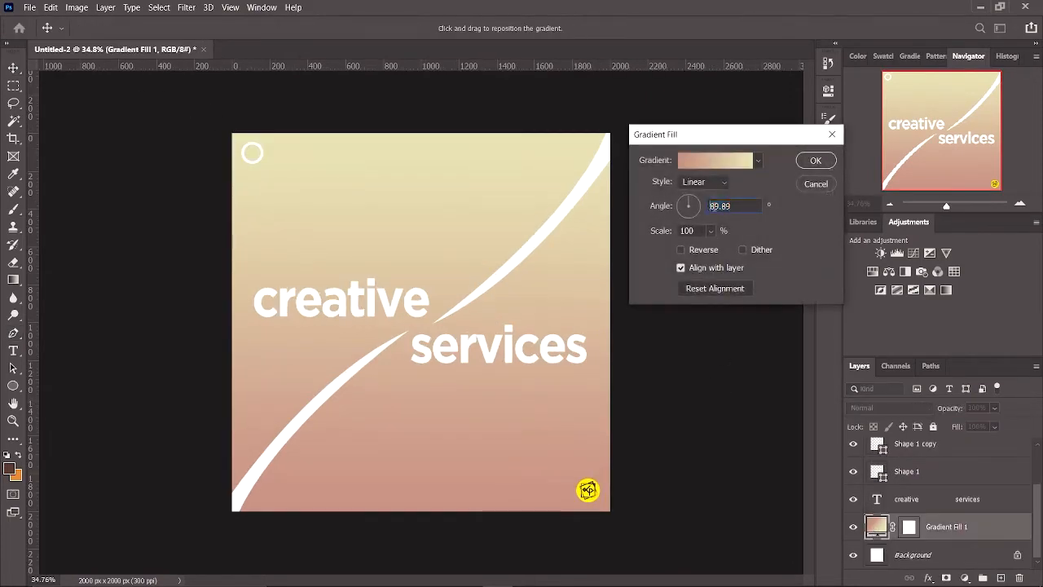
pyautogui.doubleClick(715, 206)
pyautogui.write('45')
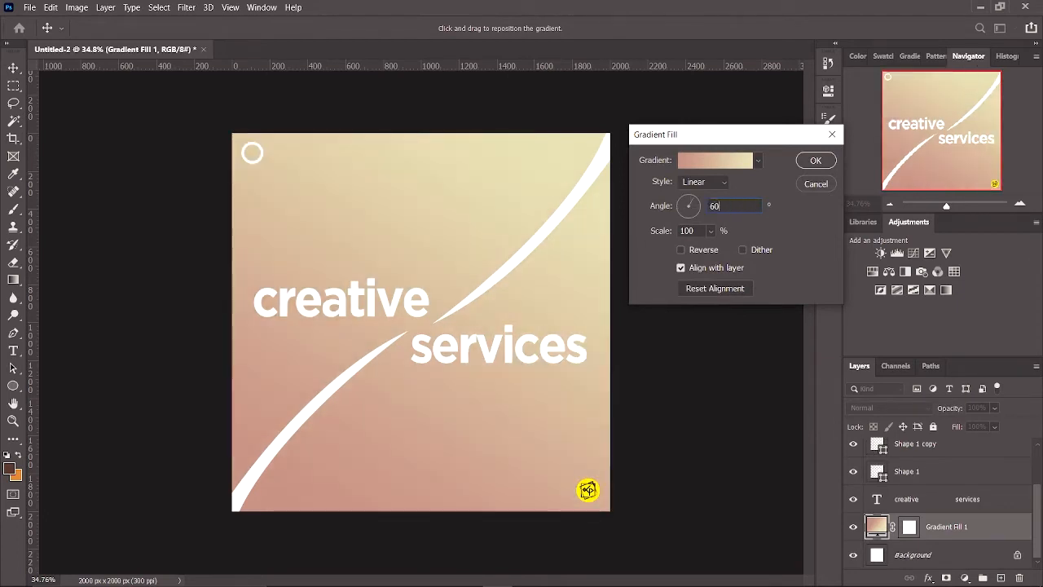
pyautogui.press('Return')
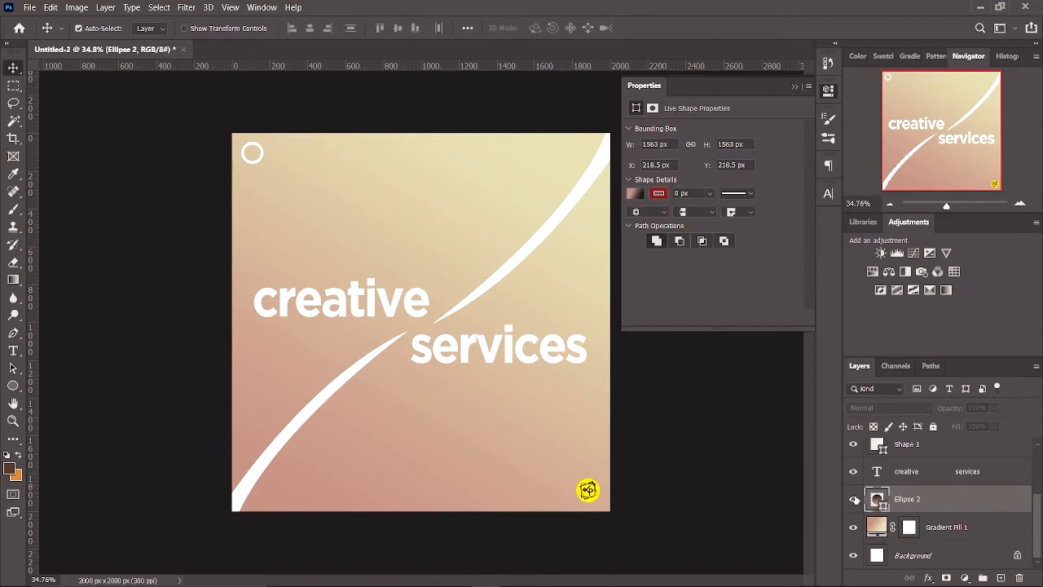
# Show the hidden dark gradient circle behind the text and scale it around its centre to about 31%.
pyautogui.click(853, 499)
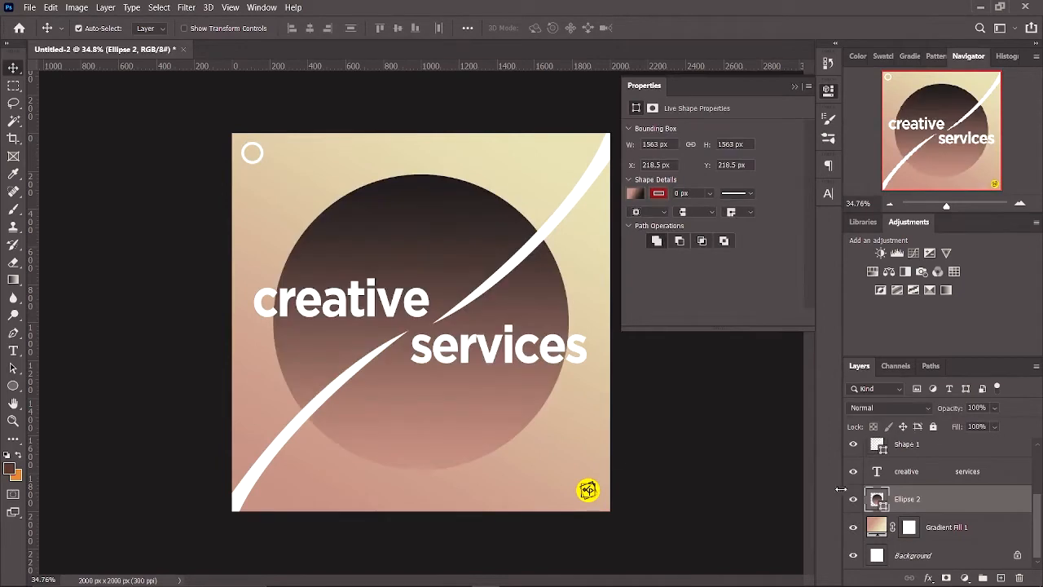
pyautogui.click(795, 86)
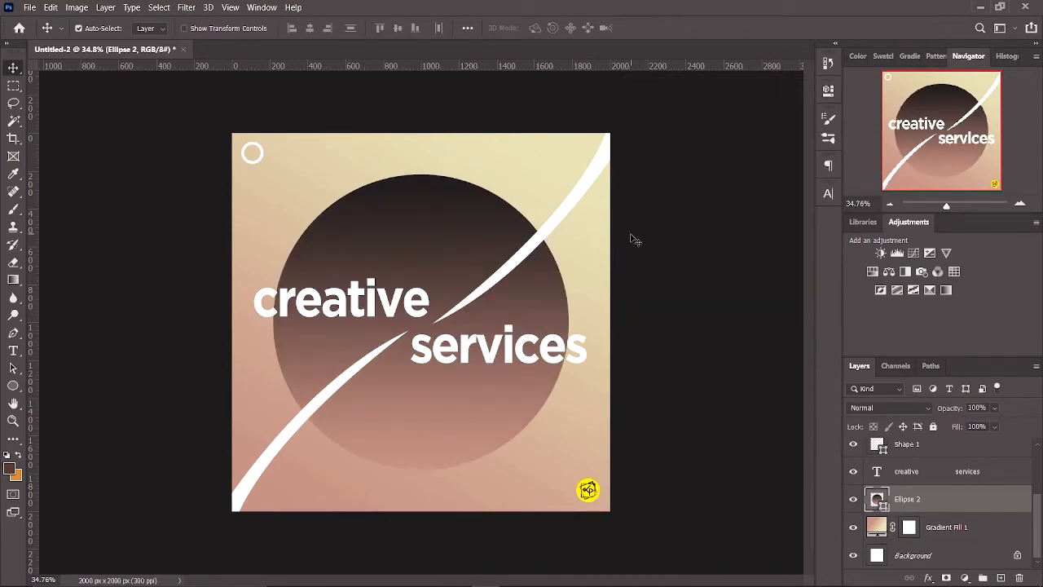
pyautogui.hotkey('ctrl', 't')
pyautogui.moveTo(568, 175); pyautogui.dragTo(473, 279)
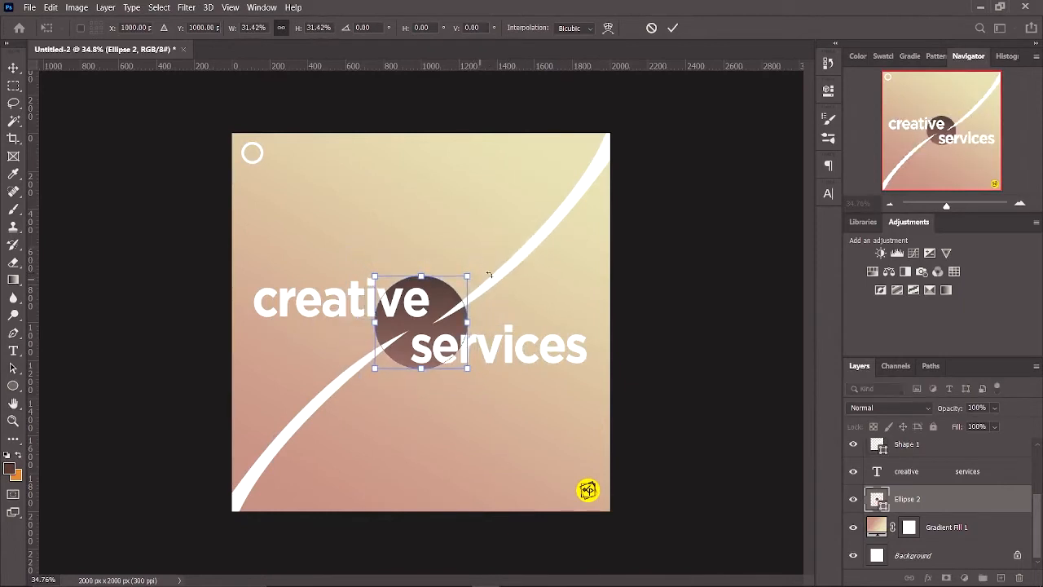
pyautogui.click(672, 28)
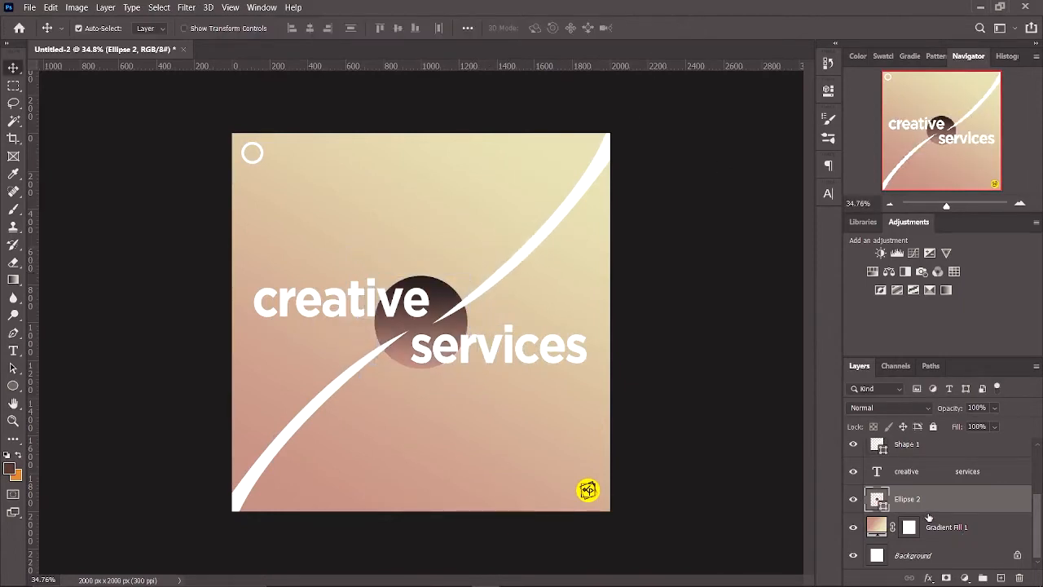
# Duplicate the dark gradient circle beneath the original, scale the copy around its centre to about 155%, and rotate it -45°.
pyautogui.keyDown('alt'); pyautogui.moveTo(925, 508); pyautogui.dragTo(925, 521); pyautogui.keyUp('alt')
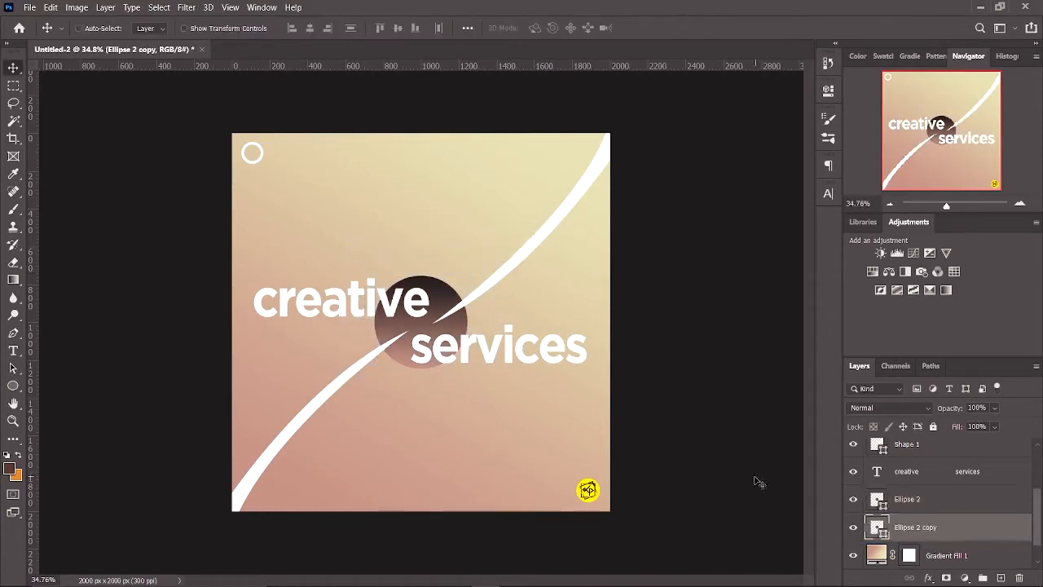
pyautogui.hotkey('ctrl', 't')
pyautogui.keyDown('alt'); pyautogui.moveTo(467, 324); pyautogui.dragTo(493, 324); pyautogui.keyUp('alt')
pyautogui.moveTo(518, 260); pyautogui.dragTo(432, 204)
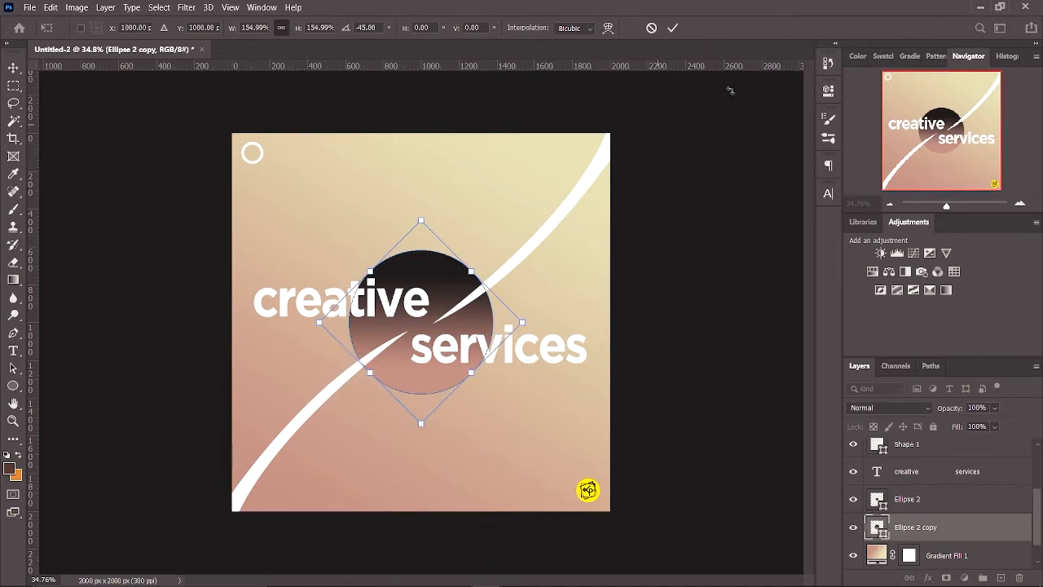
pyautogui.click(673, 28)
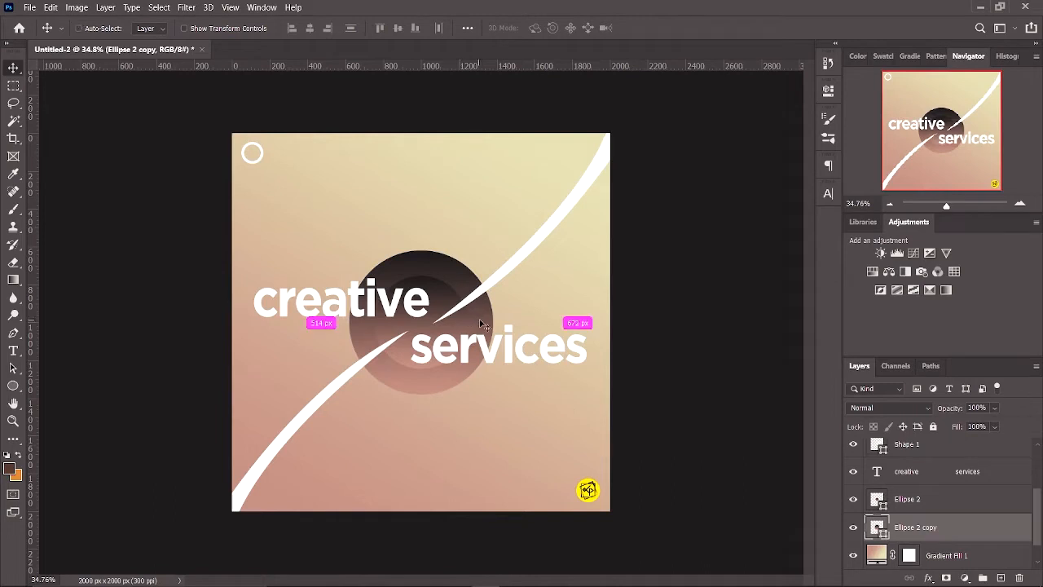
# Shrink the lower circle copy around its centre until it extends as a narrow rim around the original circle.
pyautogui.hotkey('ctrl', 't')
pyautogui.moveTo(494, 322); pyautogui.dragTo(478, 322)
pyautogui.click(673, 28)
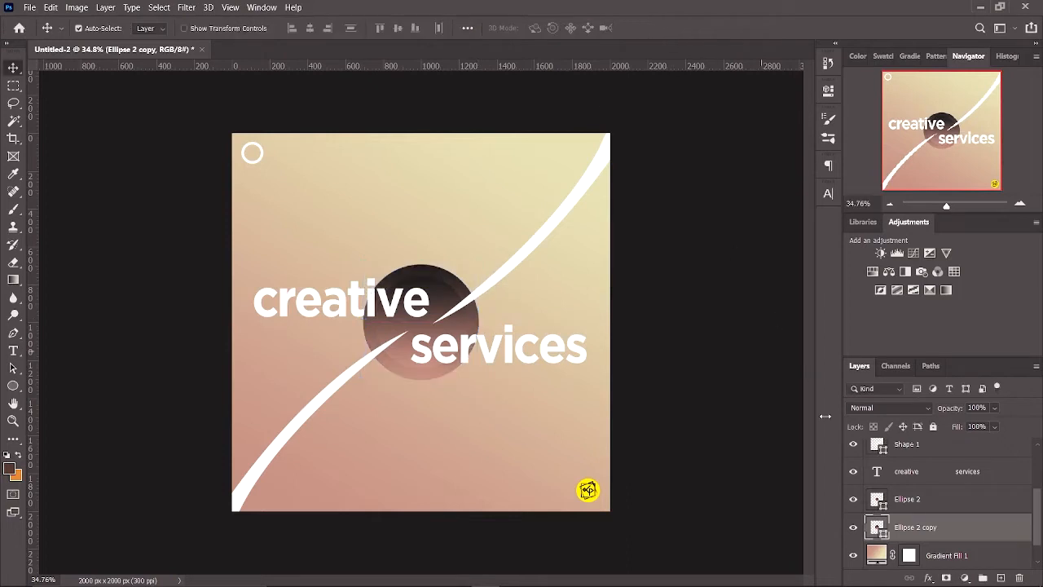
# Duplicate both dark circles beneath the originals and scale the two copies around their centre to about 148%.
pyautogui.keyDown('shift'); pyautogui.click(898, 501); pyautogui.keyUp('shift')
pyautogui.scroll(-1, 918, 513)
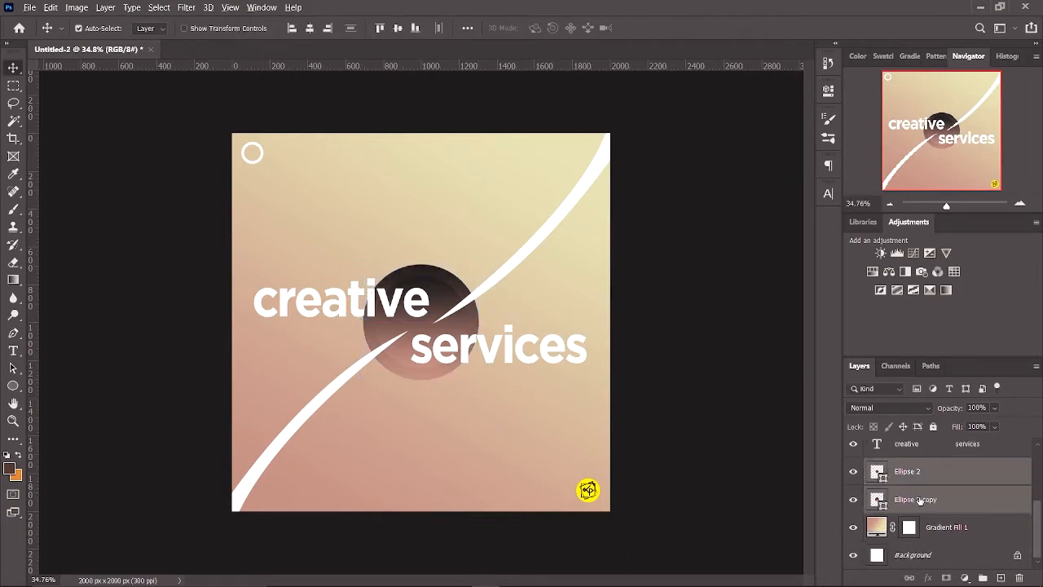
pyautogui.keyDown('alt'); pyautogui.moveTo(921, 500); pyautogui.dragTo(921, 507); pyautogui.keyUp('alt')
pyautogui.hotkey('ctrl', 't')
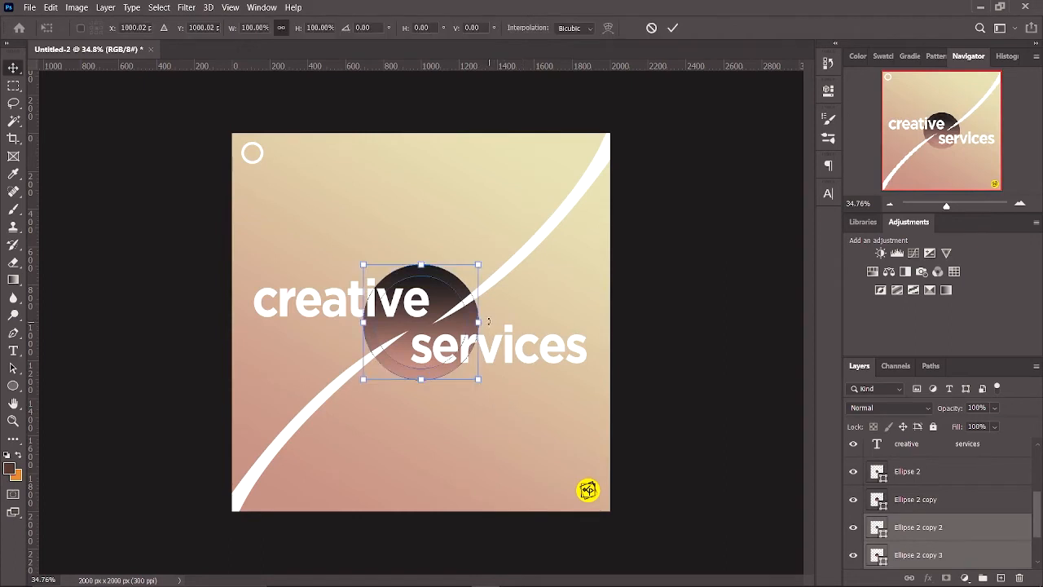
pyautogui.keyDown('alt'); pyautogui.moveTo(483, 321); pyautogui.dragTo(511, 321); pyautogui.keyUp('alt')
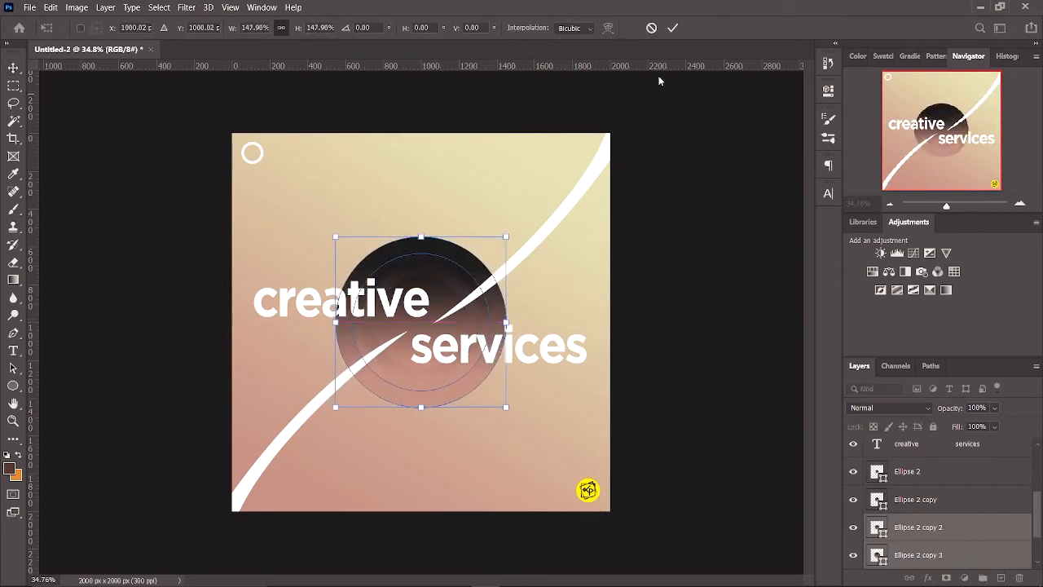
pyautogui.click(672, 28)
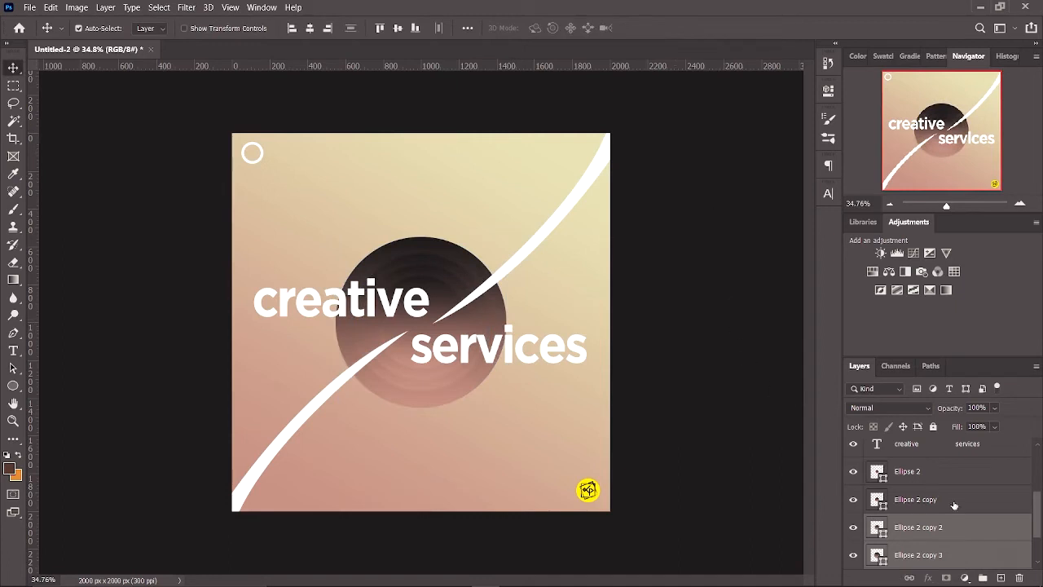
# Select all four concentric circle layers and duplicate them below the existing ones, above the gradient fill.
pyautogui.scroll(-1, 943, 521)
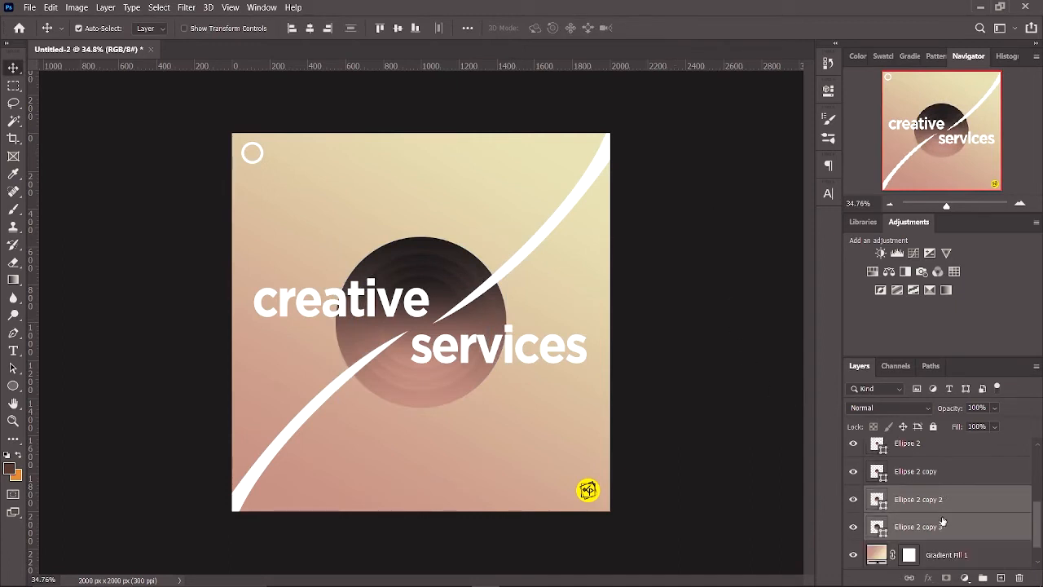
pyautogui.click(924, 448)
pyautogui.scroll(-1, 922, 453)
pyautogui.keyDown('shift'); pyautogui.click(918, 500); pyautogui.keyUp('shift')
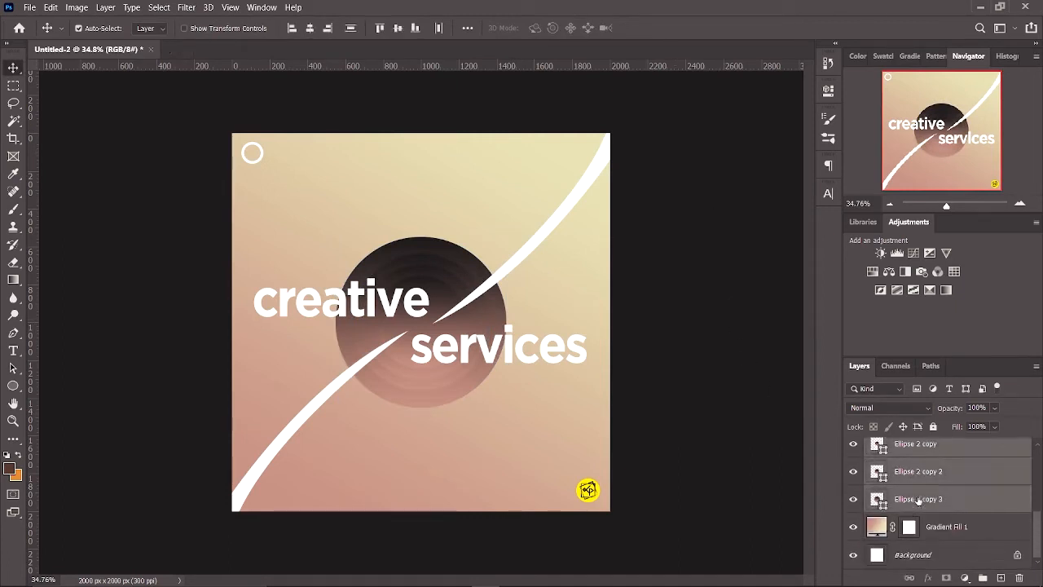
pyautogui.moveTo(918, 500); pyautogui.dragTo(925, 511)
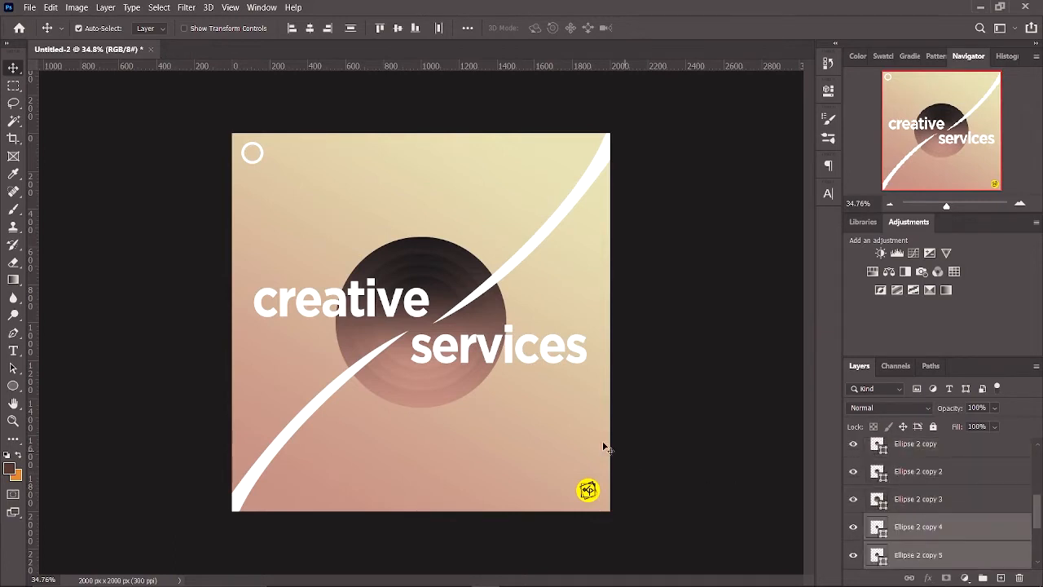
# Scale the four duplicated circles around their centre until the outermost spans about three quarters of the canvas width.
pyautogui.hotkey('ctrl', 't')
pyautogui.moveTo(514, 326); pyautogui.dragTo(568, 340)
pyautogui.click(673, 27)
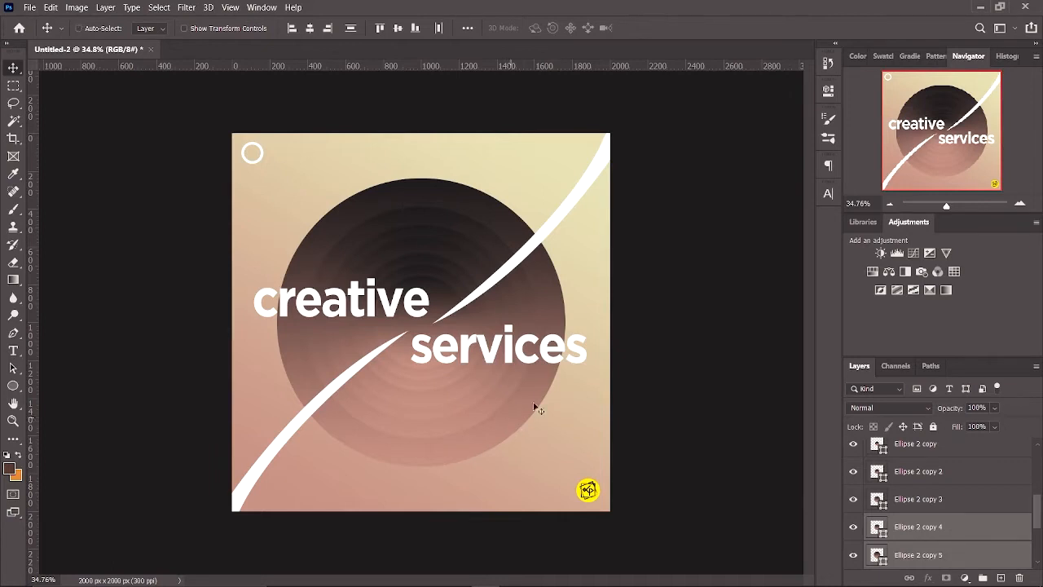
pyautogui.keyDown('ctrl'); pyautogui.click(718, 351); pyautogui.keyUp('ctrl')
pyautogui.keyDown('ctrl'); pyautogui.click(521, 406); pyautogui.keyUp('ctrl')
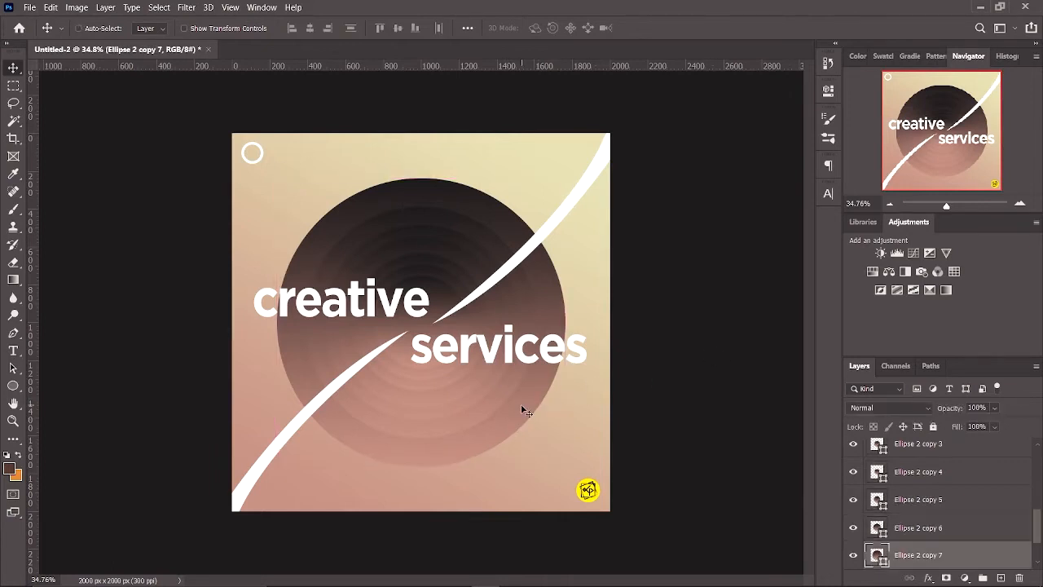
pyautogui.hotkey('ctrl', 't')
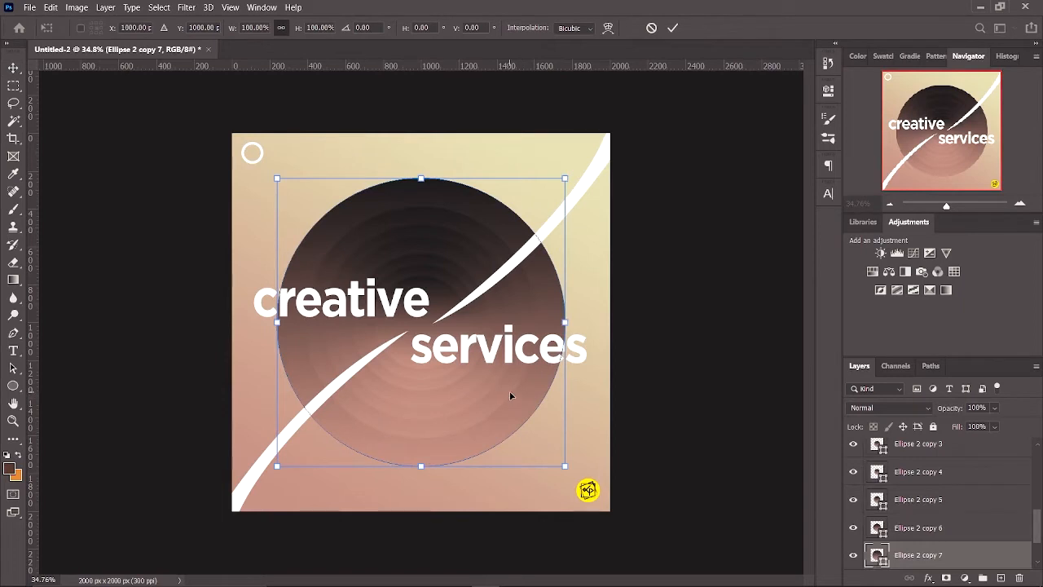
pyautogui.click(673, 28)
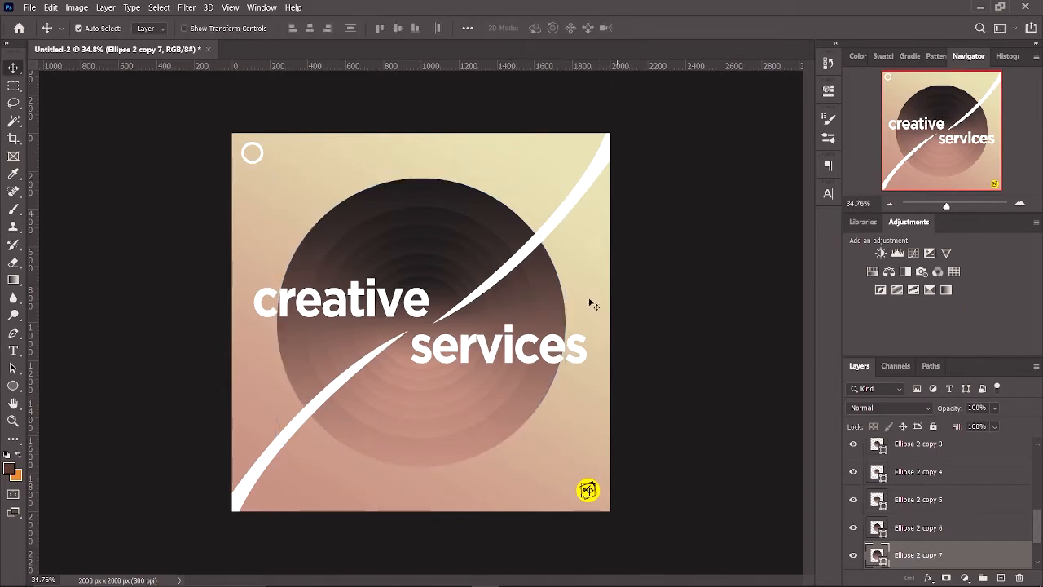
# Scale the second-largest circle down around its centre to about 94%.
pyautogui.click(516, 386)
pyautogui.hotkey('ctrl', 't')
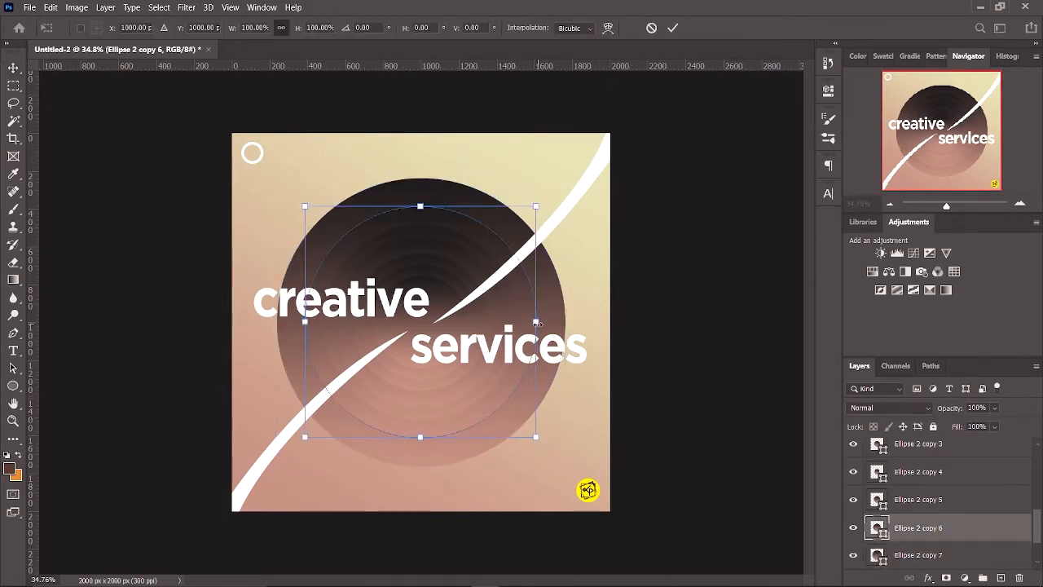
pyautogui.moveTo(535, 323); pyautogui.dragTo(529, 323)
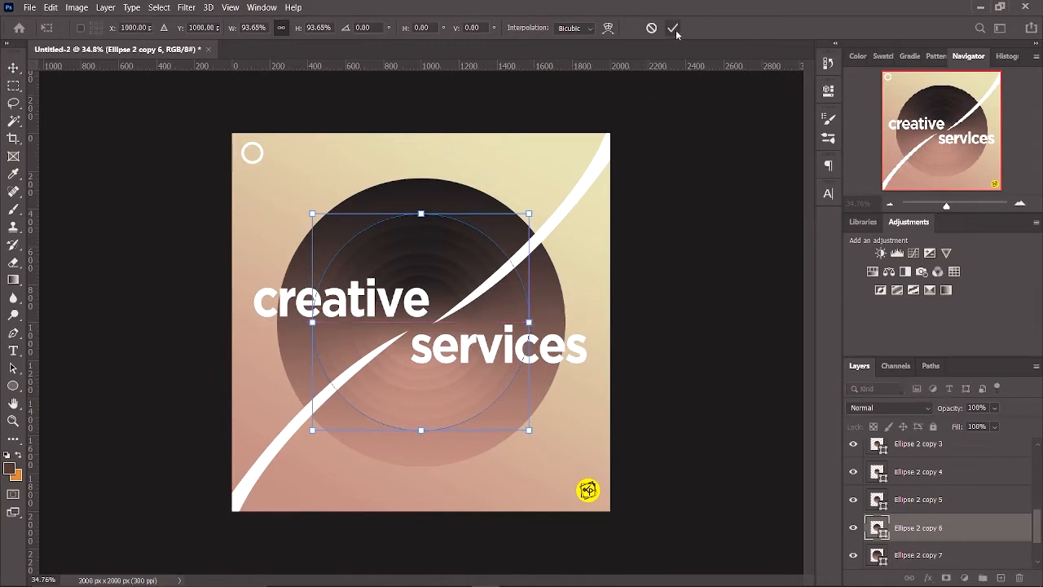
pyautogui.click(673, 28)
# Shrink the outermost circle around its centre until it extends as a narrow rim around the second-largest circle.
pyautogui.click(527, 402)
pyautogui.hotkey('ctrl', 't')
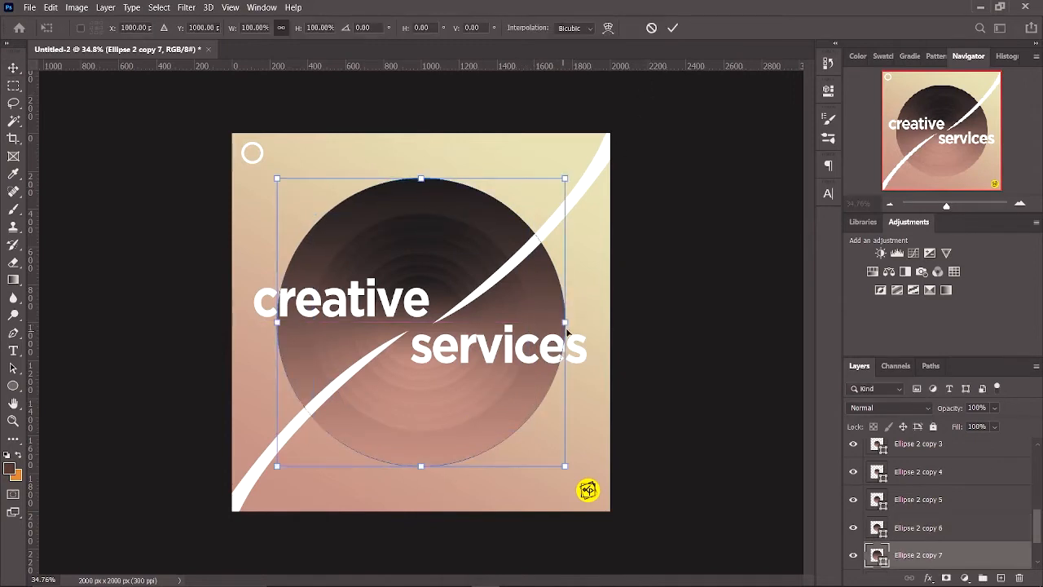
pyautogui.moveTo(566, 323); pyautogui.dragTo(543, 323)
pyautogui.click(673, 28)
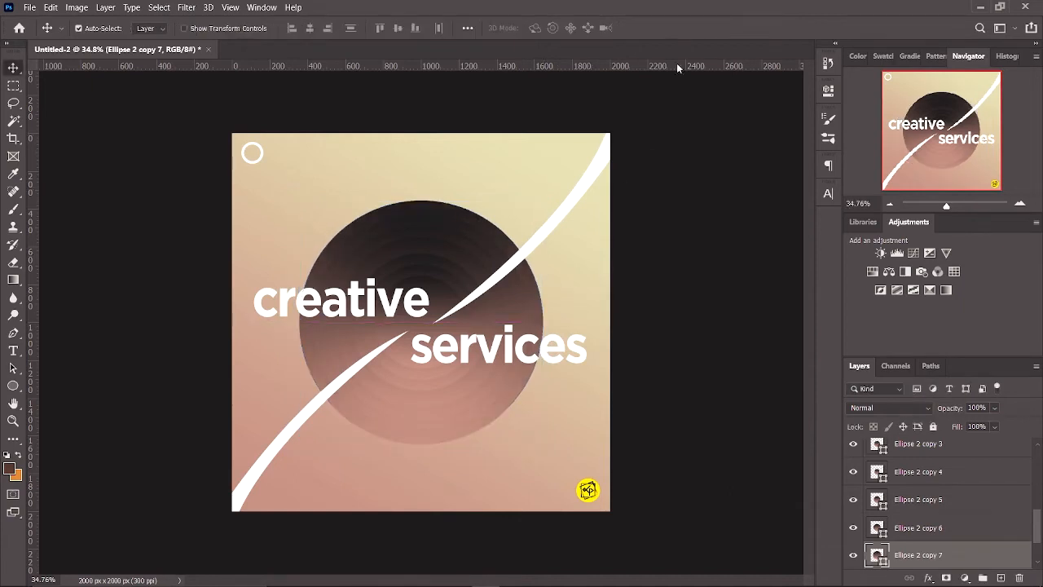
# Select all eight concentric circle layers and duplicate them beneath the existing ones, above the gradient fill.
pyautogui.scroll(5, 905, 480)
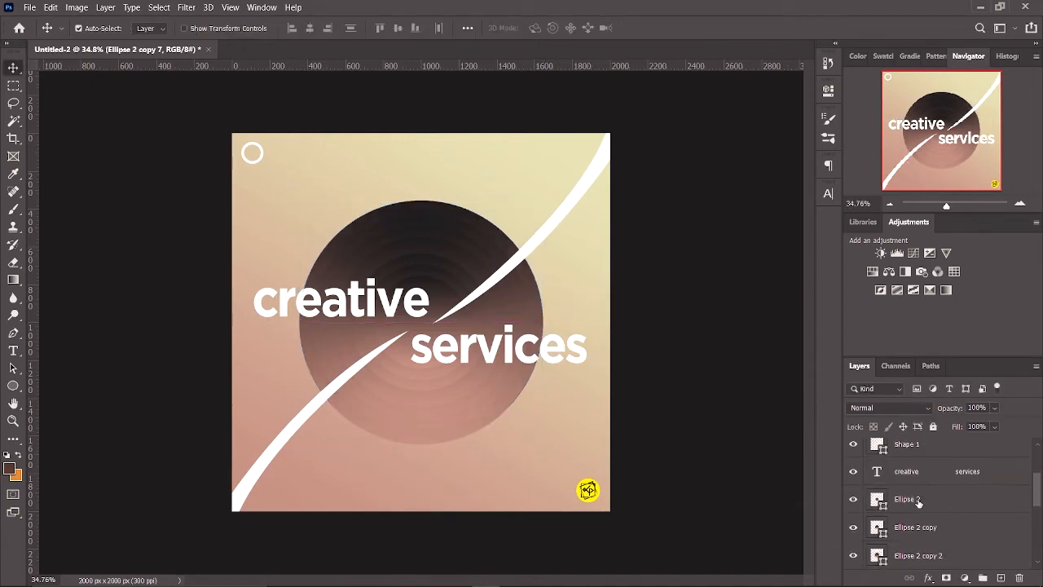
pyautogui.click(918, 501)
pyautogui.scroll(-5, 919, 501)
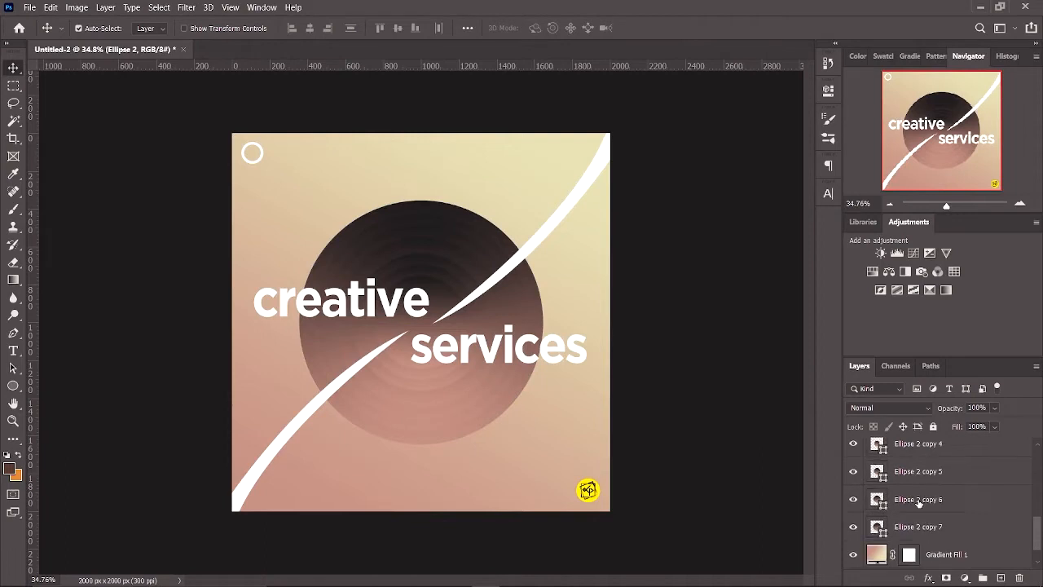
pyautogui.keyDown('shift'); pyautogui.click(925, 523); pyautogui.keyUp('shift')
pyautogui.scroll(-1, 927, 520)
pyautogui.moveTo(930, 503); pyautogui.dragTo(931, 513)
# Scale the eight circle copies around their shared centre to about 147%.
pyautogui.hotkey('ctrl', 't')
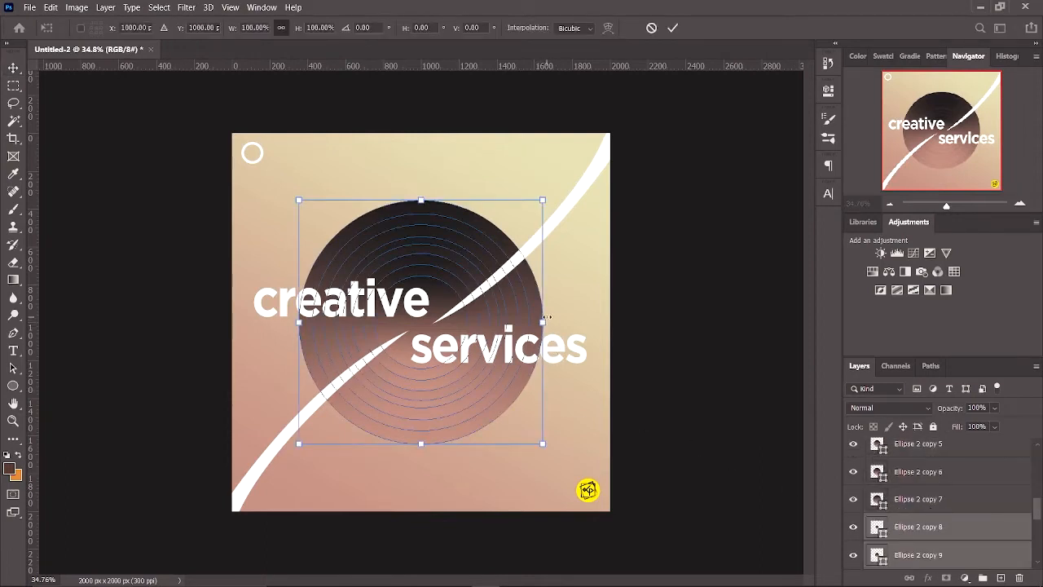
pyautogui.moveTo(544, 322); pyautogui.dragTo(604, 326)
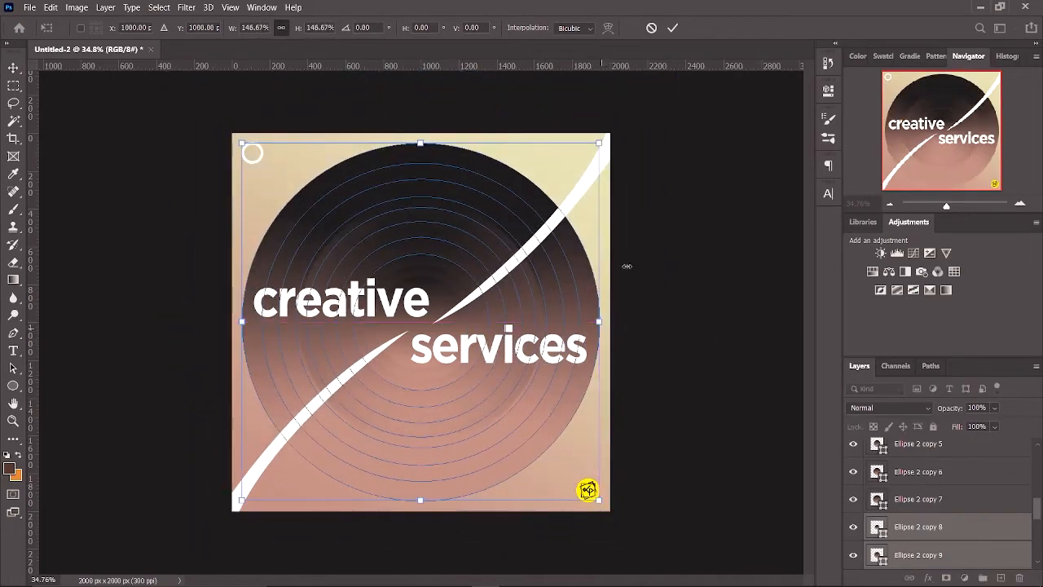
pyautogui.click(672, 28)
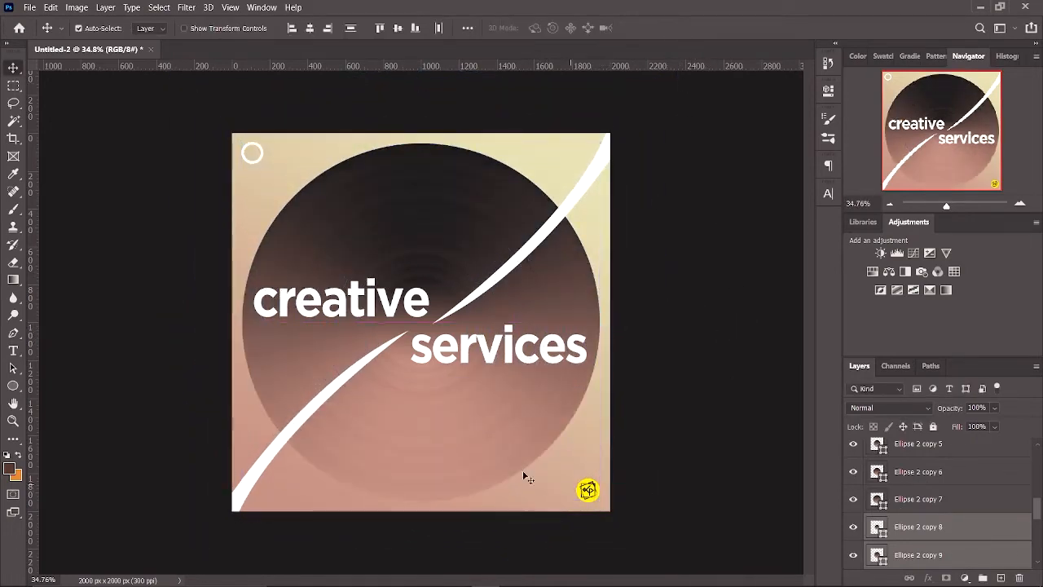
# Restore the deleted circle copies, and delete only the two outermost circles.
pyautogui.press('Delete')
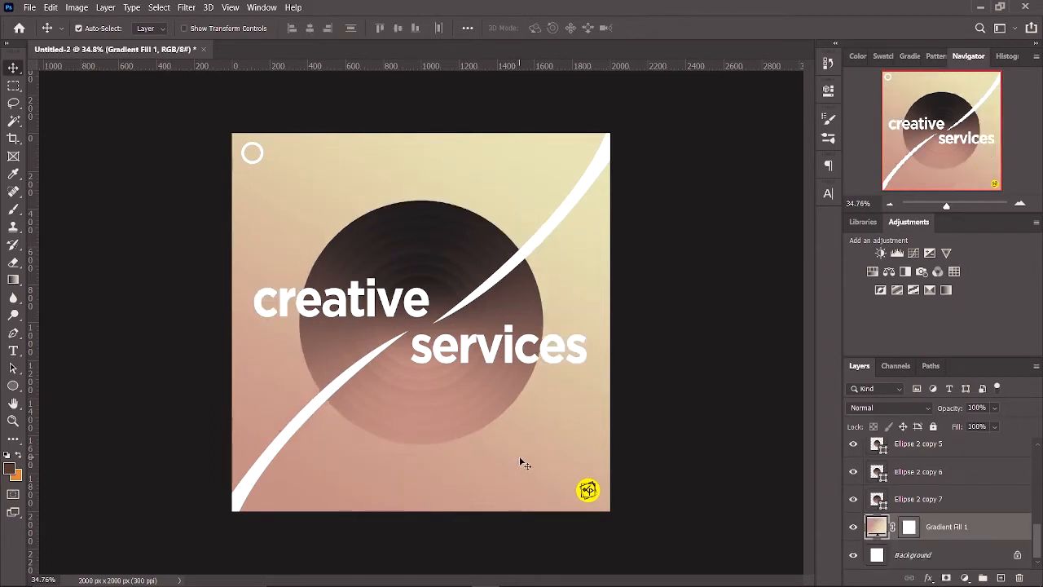
pyautogui.hotkey('ctrl', 'z')
pyautogui.click(715, 349)
pyautogui.click(566, 421)
pyautogui.press('Delete')
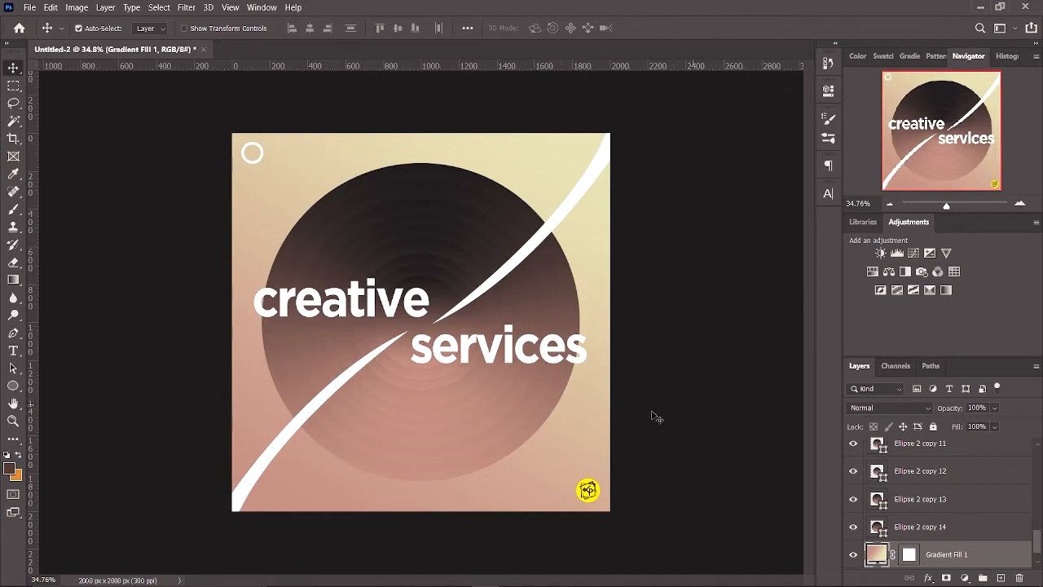
pyautogui.click(544, 411)
pyautogui.press('Delete')
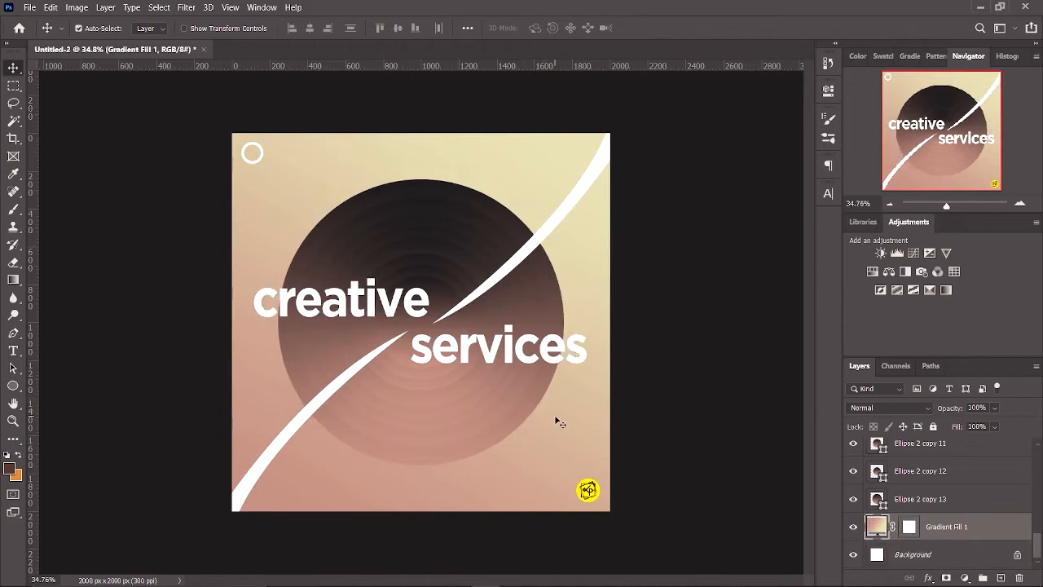
# Select every concentric circle layer, from the lowest copy up to the original, and put them in one group.
pyautogui.click(943, 501)
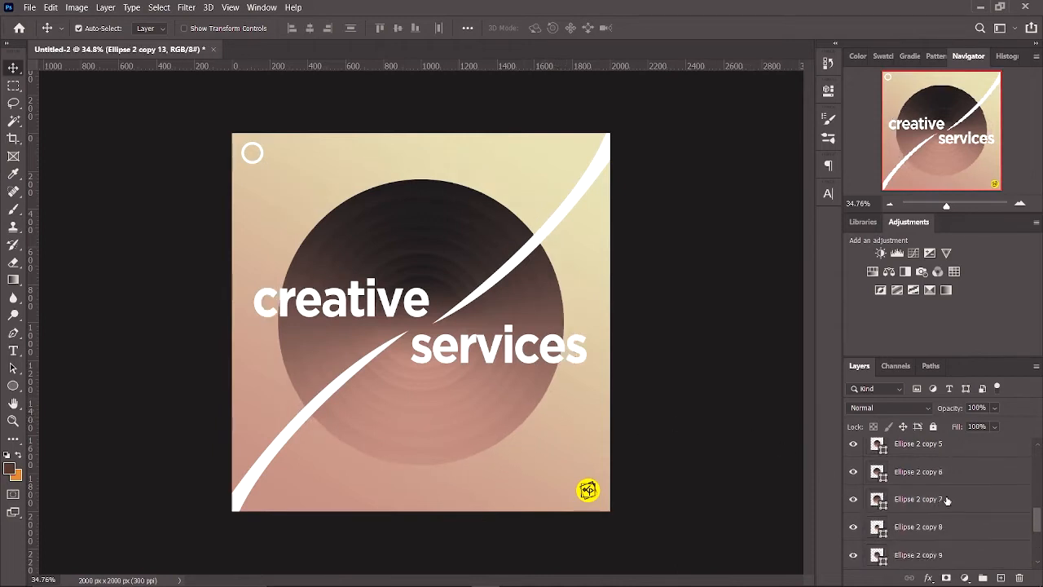
pyautogui.scroll(5, 937, 493)
pyautogui.scroll(-1, 924, 527)
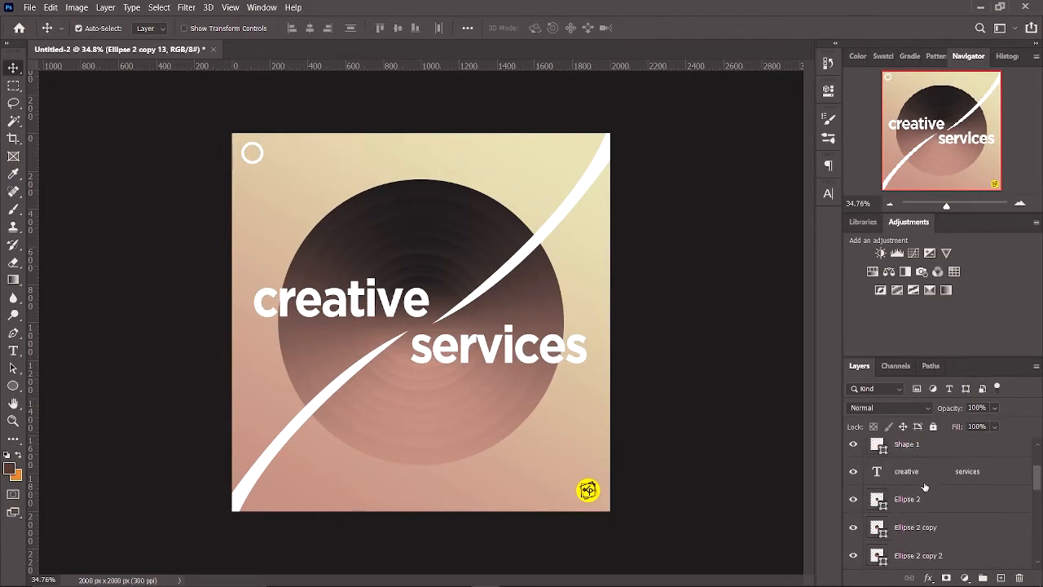
pyautogui.keyDown('shift'); pyautogui.click(910, 501); pyautogui.keyUp('shift')
pyautogui.moveTo(911, 502); pyautogui.dragTo(983, 579)
# Duplicate the circle group beneath the original and turn the copy into a single merged smart object.
pyautogui.moveTo(888, 505); pyautogui.dragTo(895, 519)
pyautogui.rightClick(917, 522)
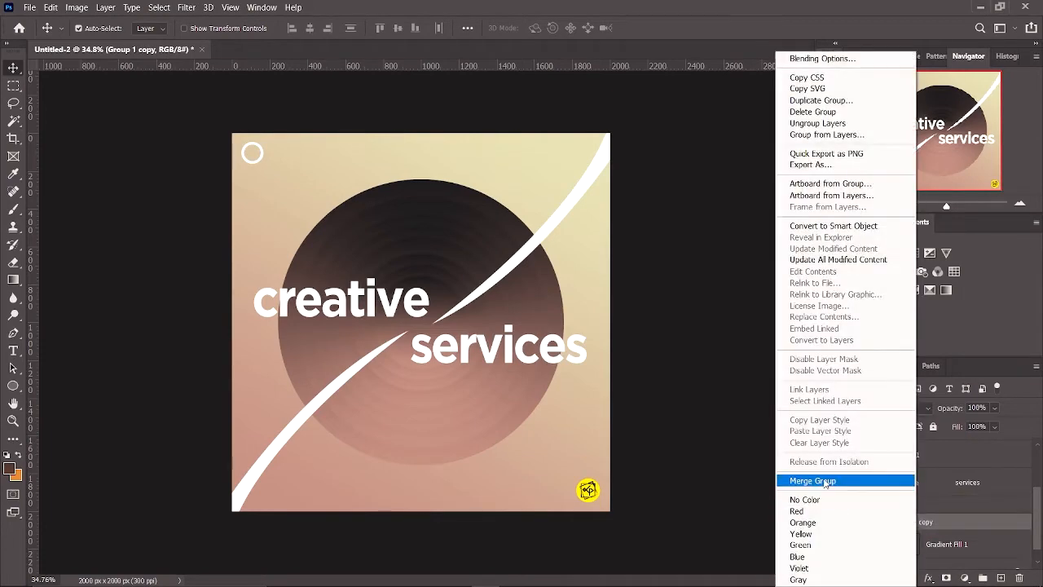
pyautogui.click(824, 481)
pyautogui.rightClick(907, 528)
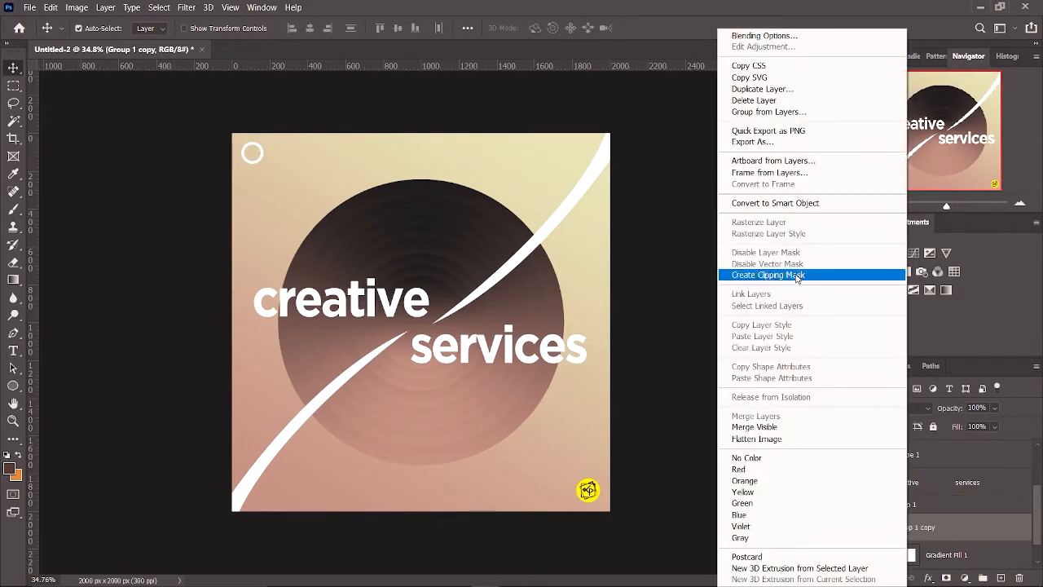
pyautogui.click(801, 202)
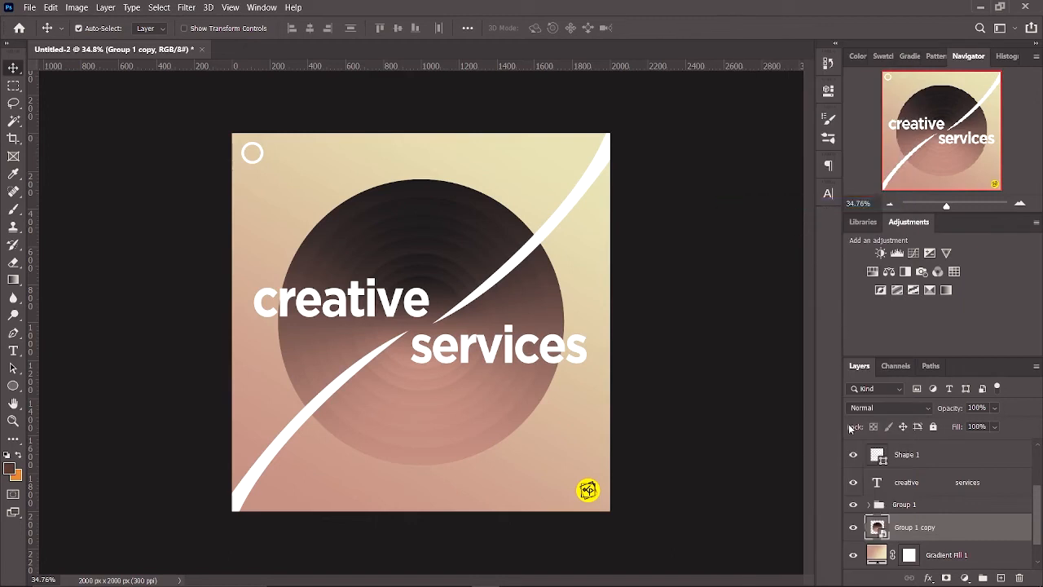
# Scale the merged circle copy to about 29%, rotate it -90°, and place it in the canvas's upper-right corner.
pyautogui.hotkey('ctrl', 't')
pyautogui.moveTo(492, 389); pyautogui.dragTo(581, 281)
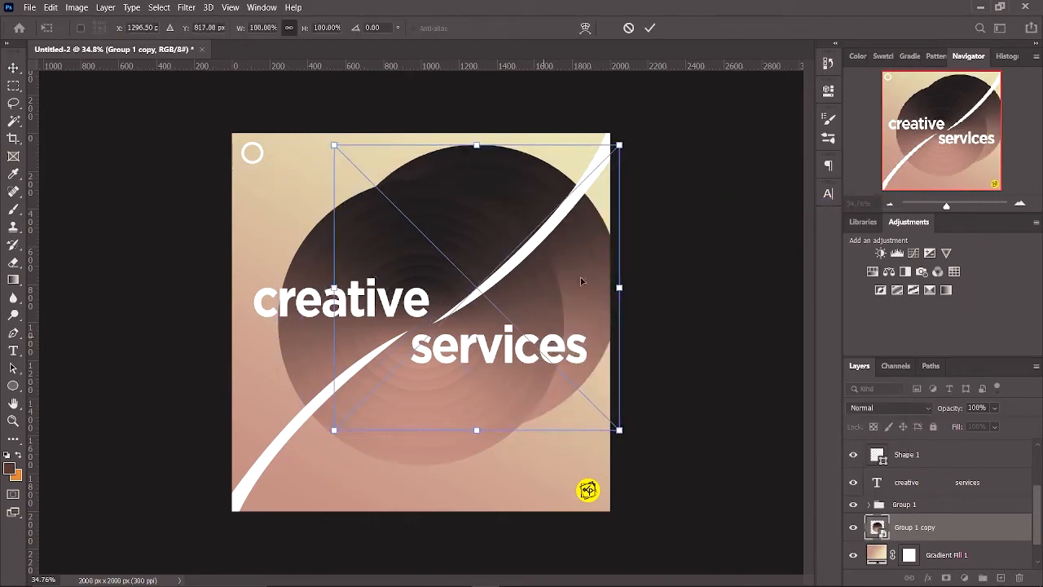
pyautogui.moveTo(620, 144); pyautogui.dragTo(331, 334)
pyautogui.moveTo(382, 404); pyautogui.dragTo(568, 198)
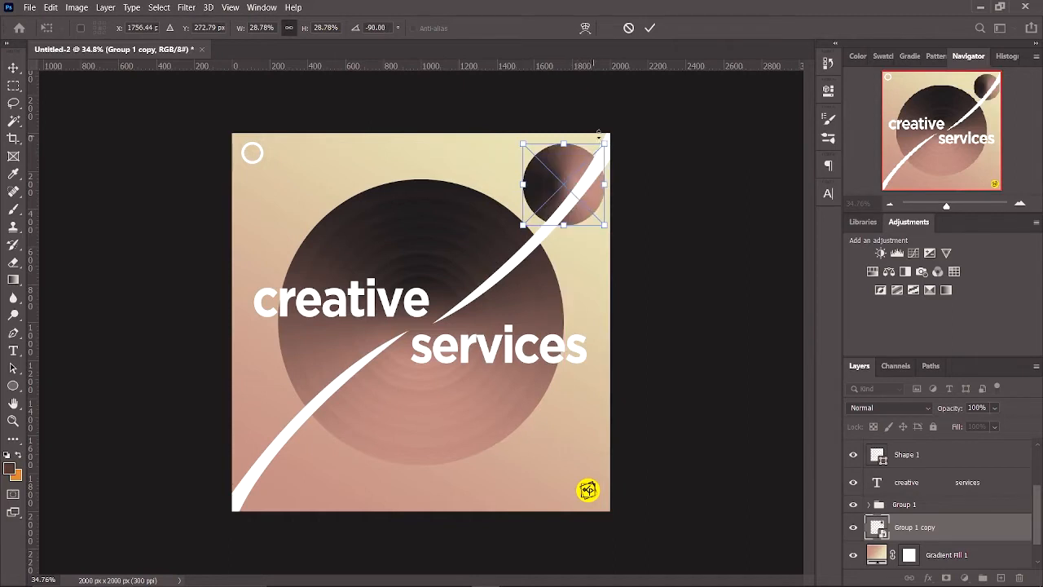
pyautogui.click(649, 28)
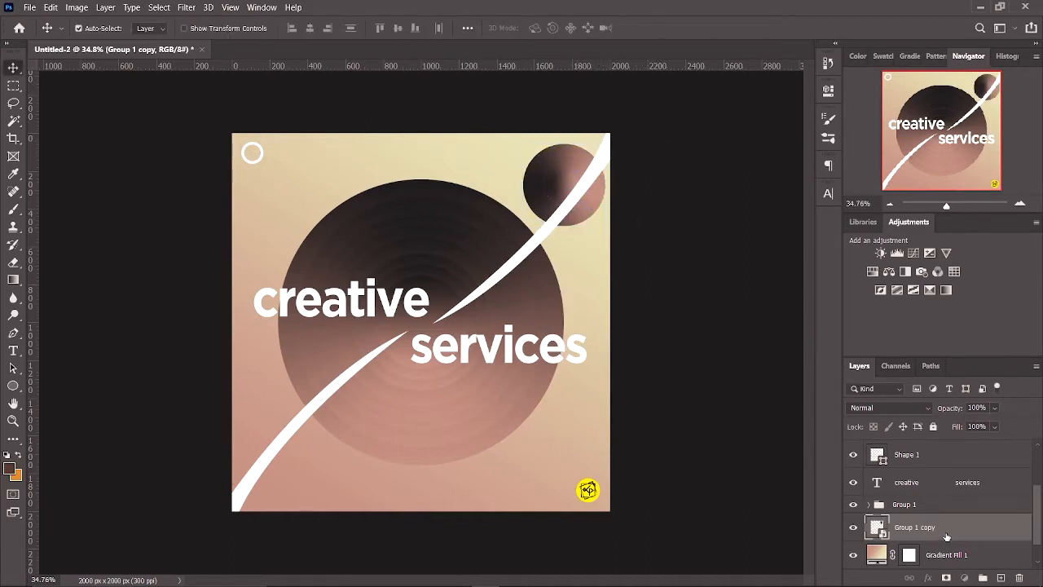
# Bring the small upper-right circle's layer to the top of the layer stack and nudge the circle slightly upward.
pyautogui.moveTo(946, 536); pyautogui.dragTo(956, 448)
pyautogui.moveTo(565, 190); pyautogui.dragTo(563, 181)
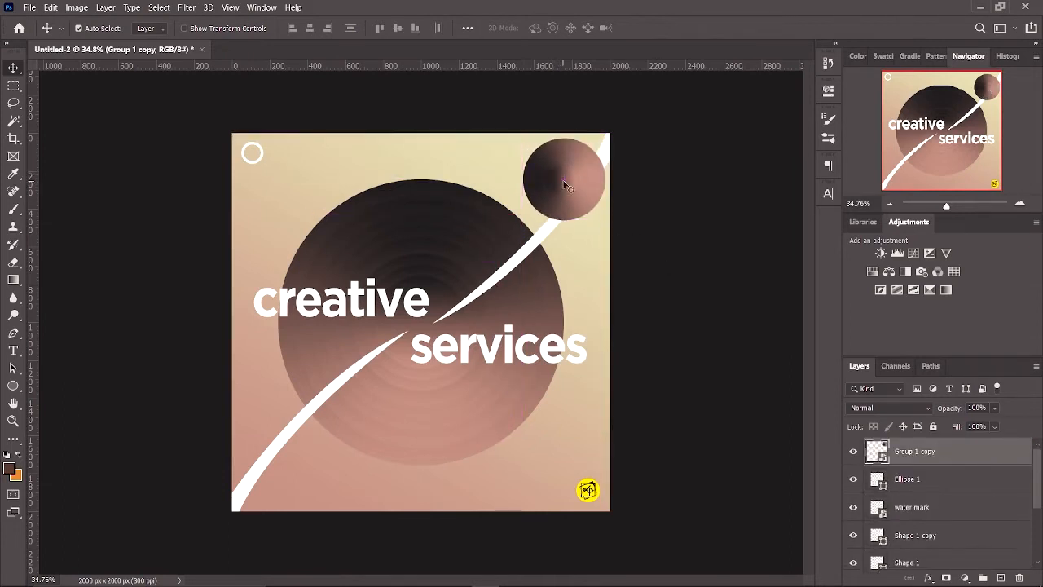
pyautogui.scroll(3, 564, 184)
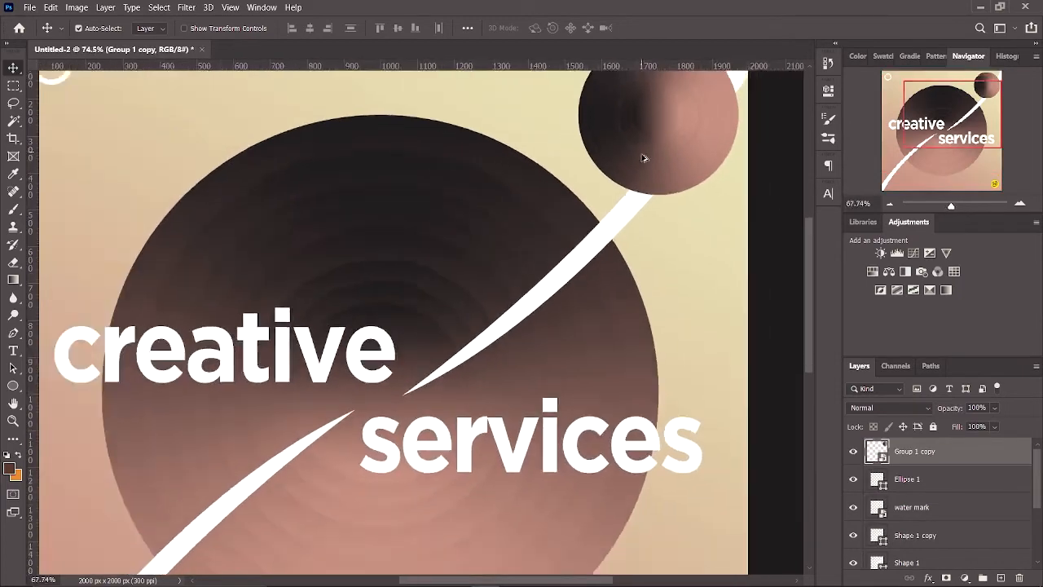
pyautogui.scroll(-3, 644, 158)
# Duplicate the upper-right circle, scale the copy to about 8.5%, and place it over the white ring in the upper-left corner.
pyautogui.moveTo(595, 179); pyautogui.dragTo(378, 426)
pyautogui.hotkey('ctrl', 't')
pyautogui.moveTo(384, 380); pyautogui.dragTo(249, 145)
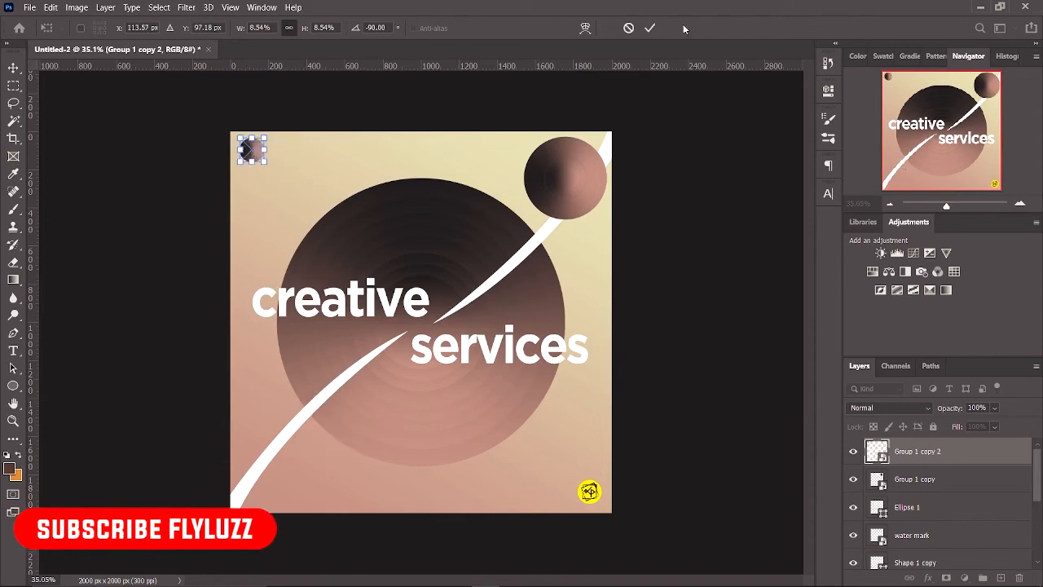
pyautogui.click(650, 28)
pyautogui.scroll(3, 192, 165)
pyautogui.scroll(-2, 192, 166)
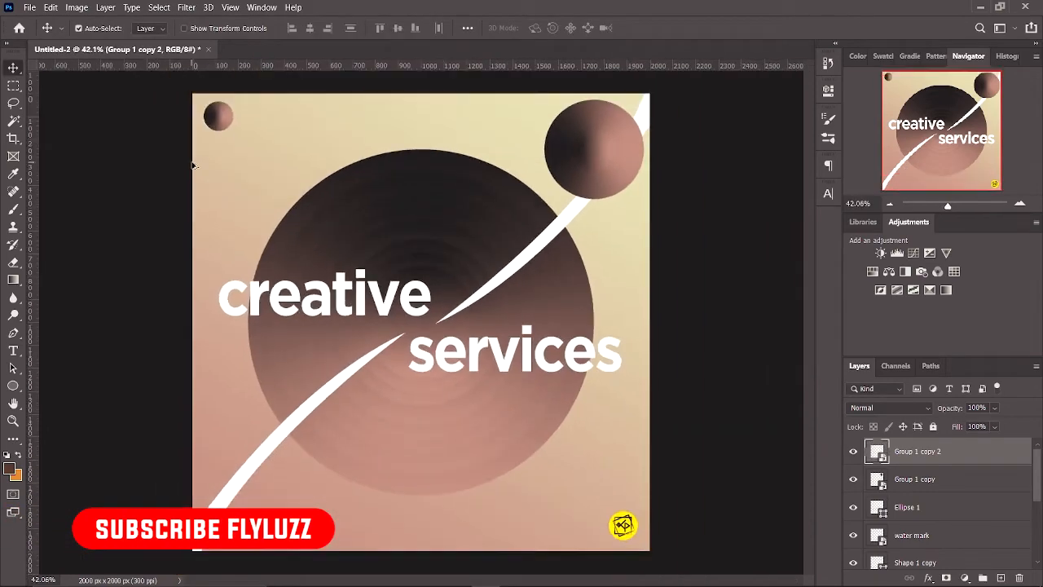
pyautogui.scroll(-2, 687, 231)
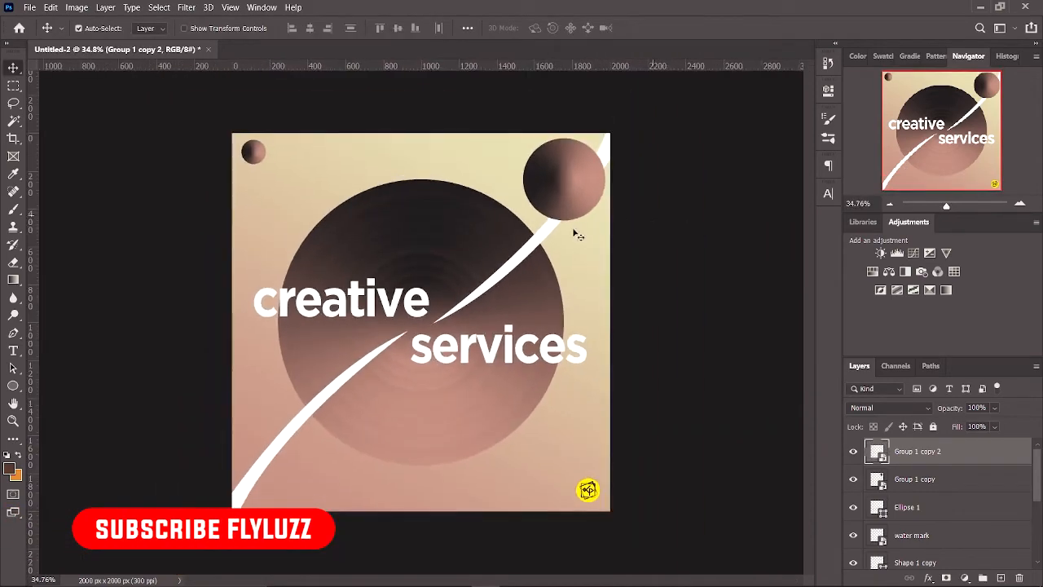
# Duplicate the tiny upper-left circle, enlarge the copy to nearly twice its size, and place it near the lower edge beside the curve.
pyautogui.moveTo(252, 152); pyautogui.dragTo(538, 464)
pyautogui.hotkey('ctrl', 't')
pyautogui.moveTo(494, 489); pyautogui.dragTo(334, 480)
pyautogui.click(649, 28)
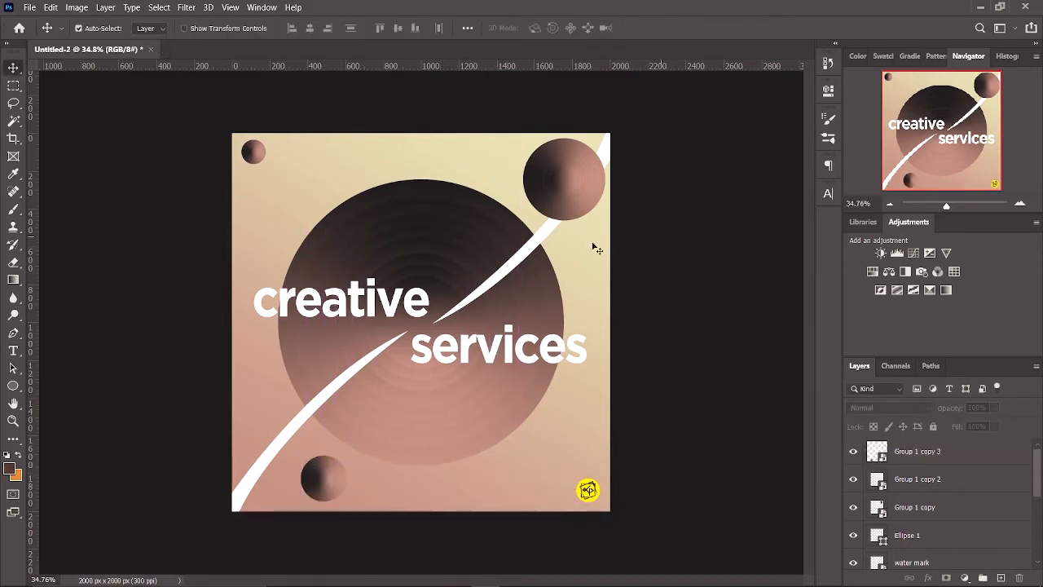
# Add a drop shadow to the small upper-right circle, using dark colour 2a2929 sampled from the large circle, and tighten the shadow.
pyautogui.click(540, 240)
pyautogui.click(647, 236)
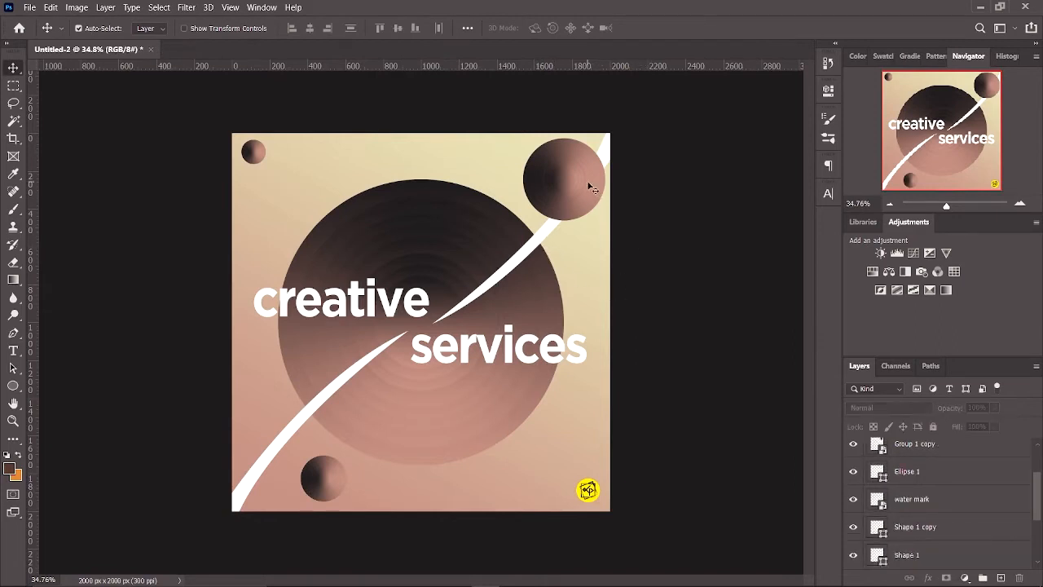
pyautogui.click(587, 183)
pyautogui.rightClick(588, 183)
pyautogui.click(717, 214)
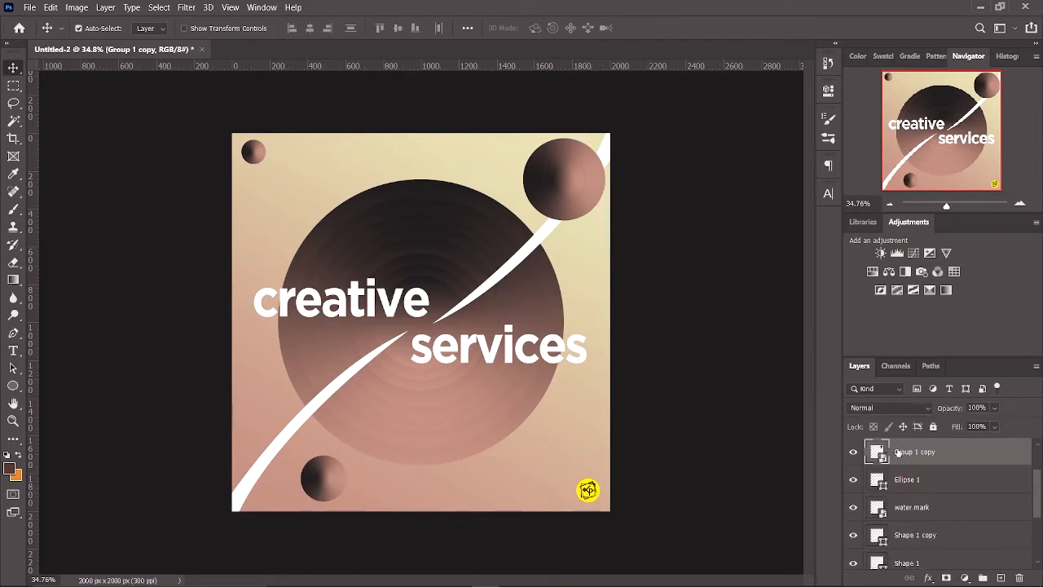
pyautogui.click(854, 454)
pyautogui.click(854, 454)
pyautogui.rightClick(890, 453)
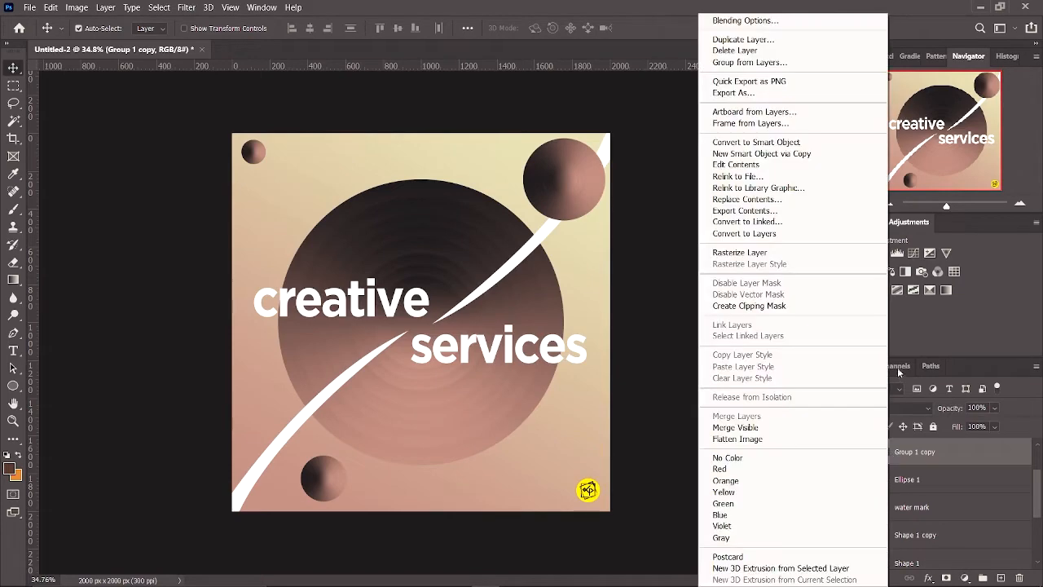
pyautogui.click(787, 24)
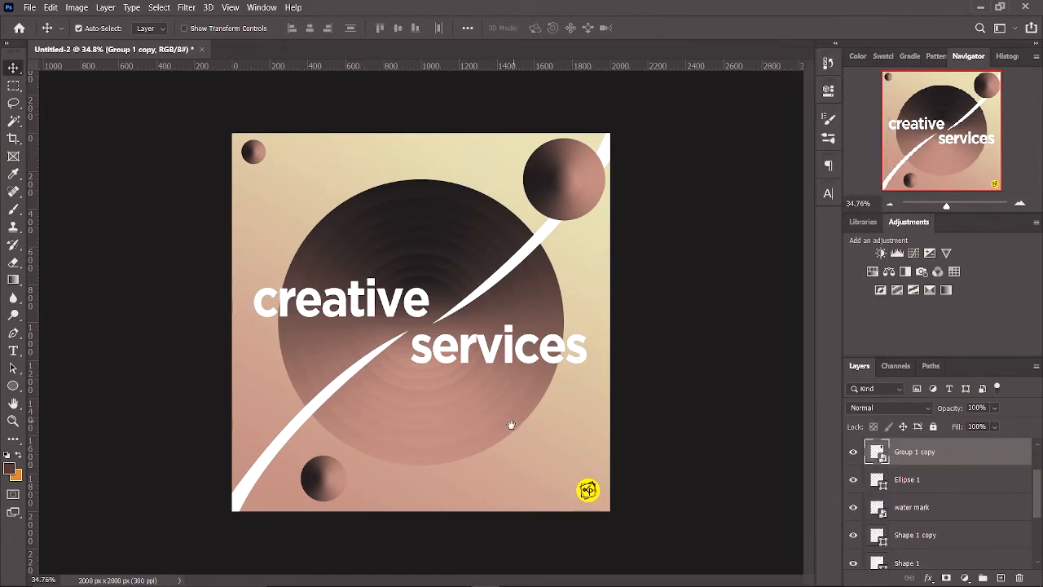
pyautogui.click(342, 407)
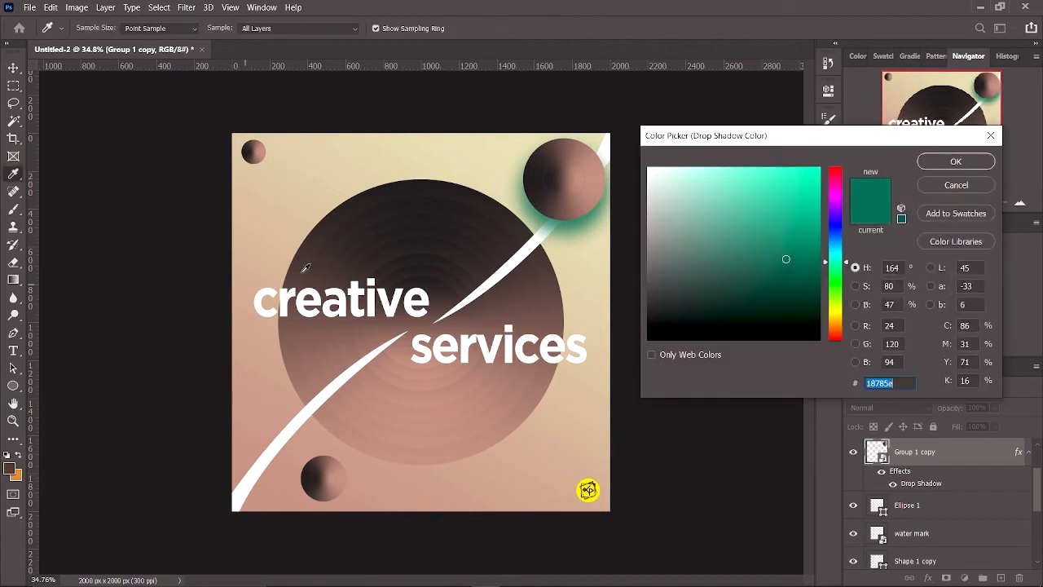
pyautogui.click(394, 204)
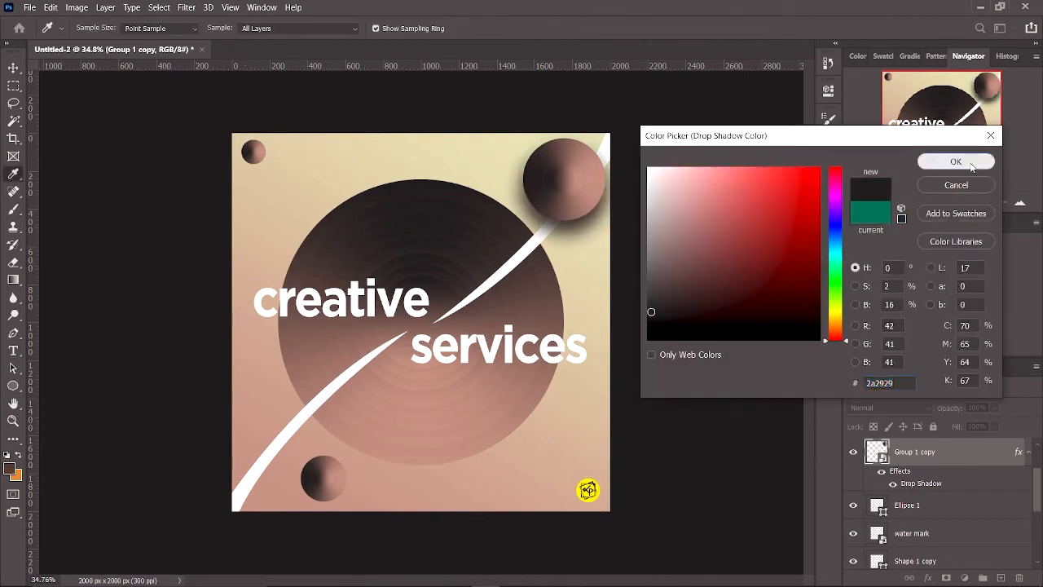
pyautogui.click(970, 164)
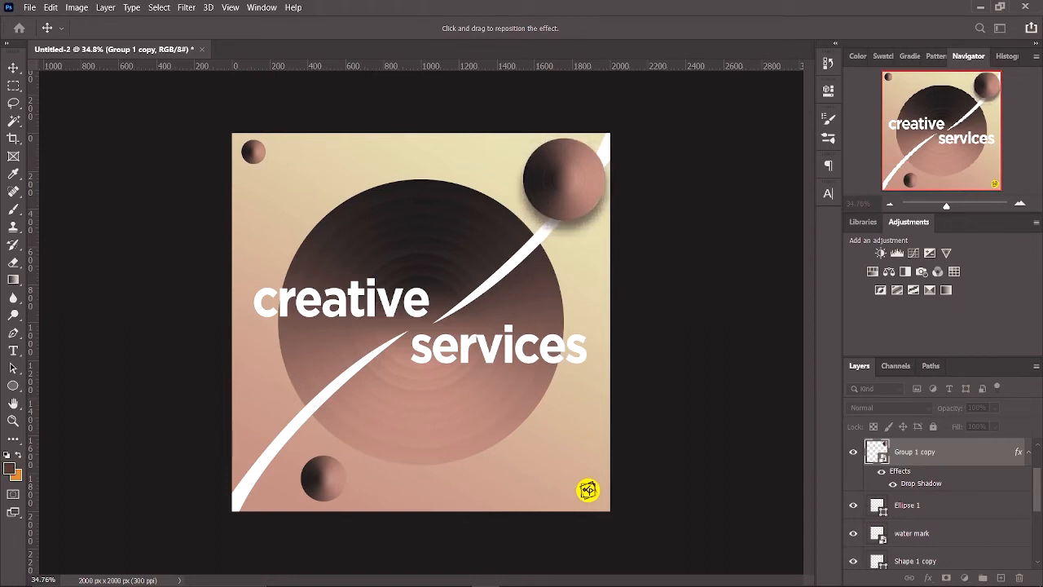
pyautogui.press('Return')
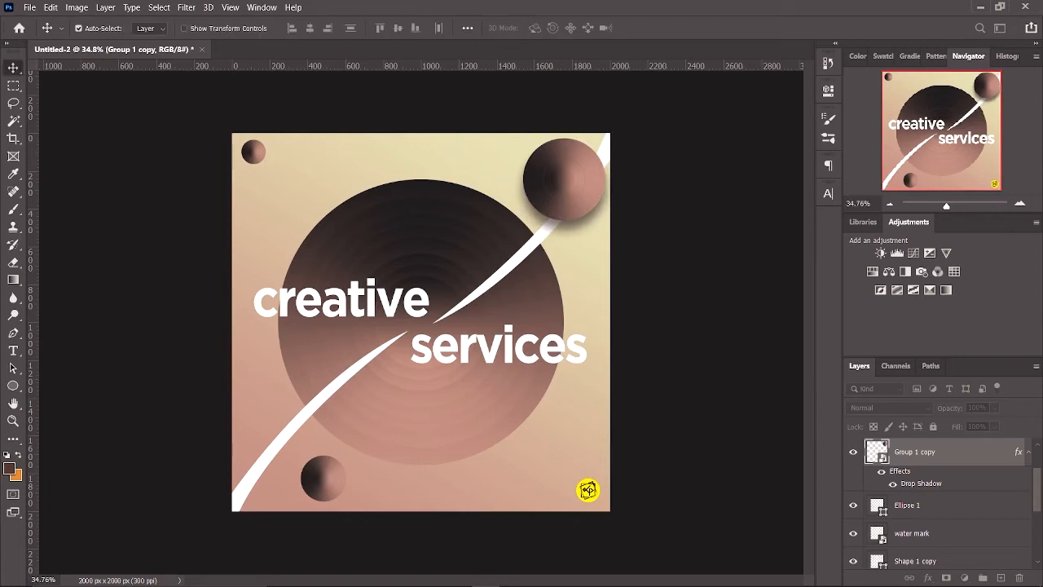
# Copy the upper-right circle's drop shadow to the Ellipse 1 layer and undo the extra copy on the watermark layer.
pyautogui.moveTo(936, 483); pyautogui.dragTo(929, 558)
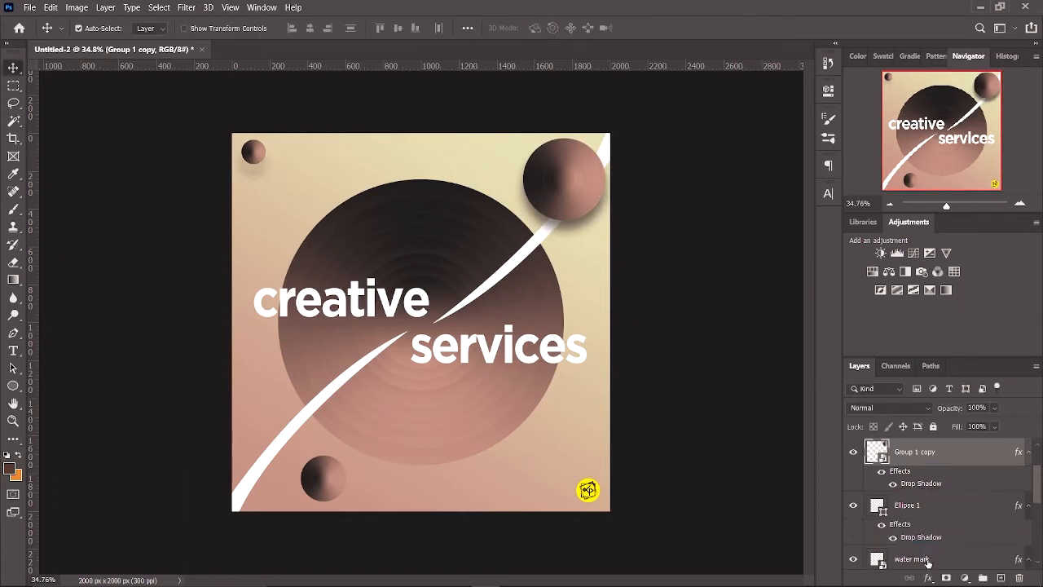
pyautogui.scroll(-1, 930, 530)
pyautogui.hotkey('ctrl', 'z')
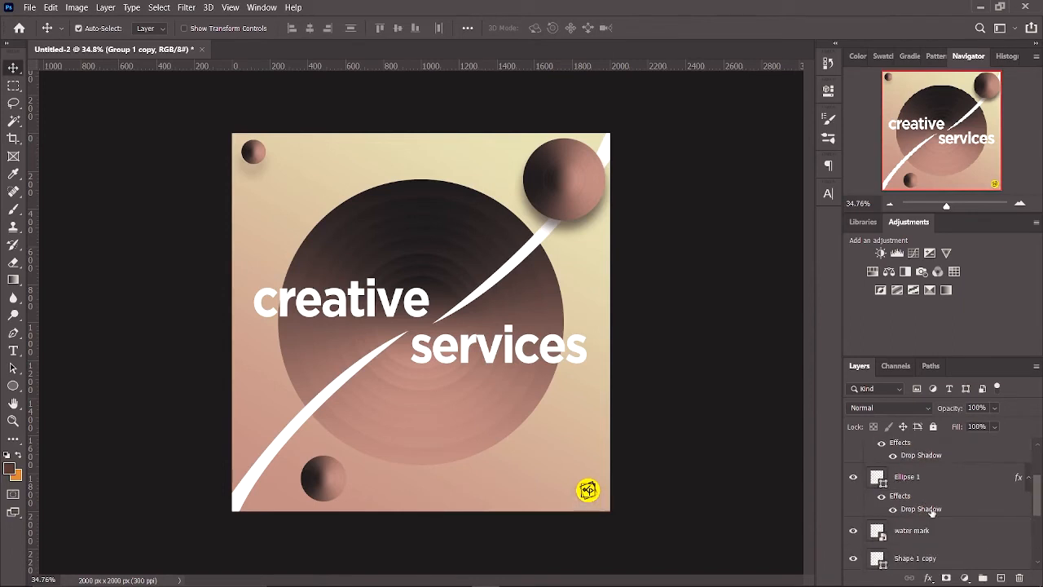
pyautogui.scroll(1, 920, 508)
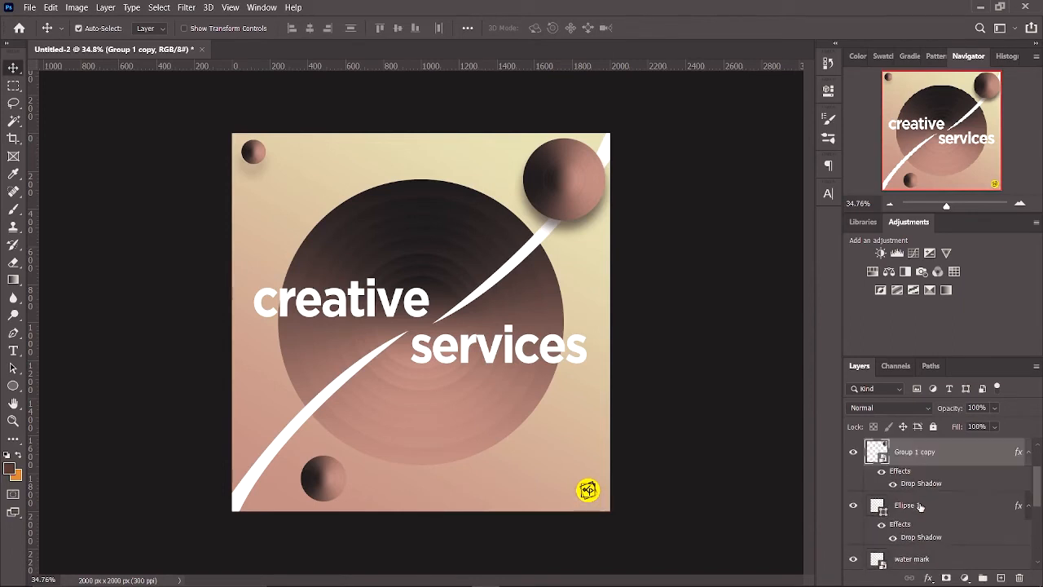
pyautogui.scroll(-1, 920, 489)
pyautogui.scroll(-1, 920, 483)
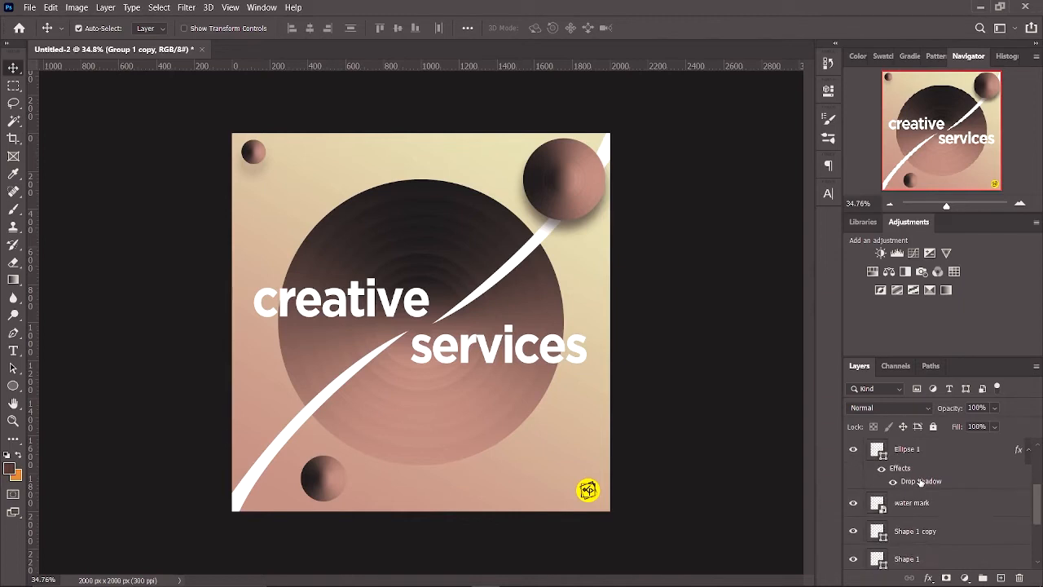
pyautogui.moveTo(919, 481); pyautogui.dragTo(904, 560)
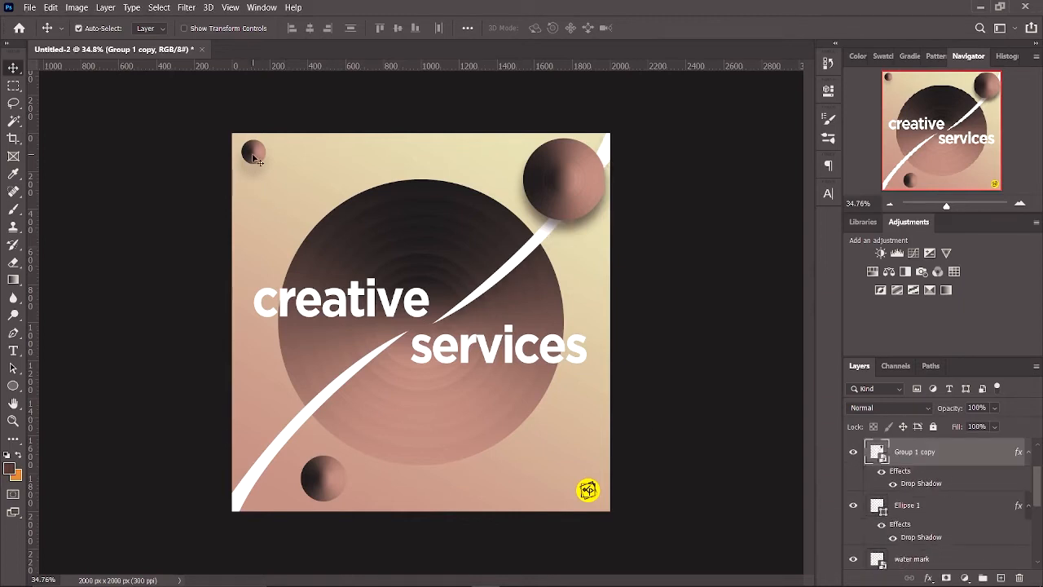
# Copy the same drop shadow to the Group 1 copy 3 and Group 1 copy 2 circle layers.
pyautogui.click(338, 491)
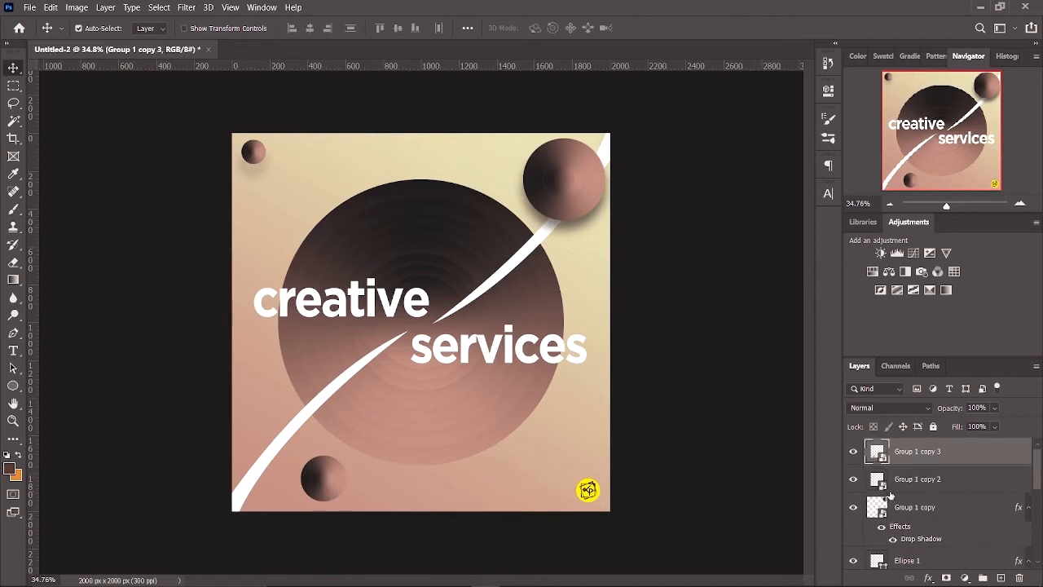
pyautogui.moveTo(924, 538); pyautogui.dragTo(922, 508)
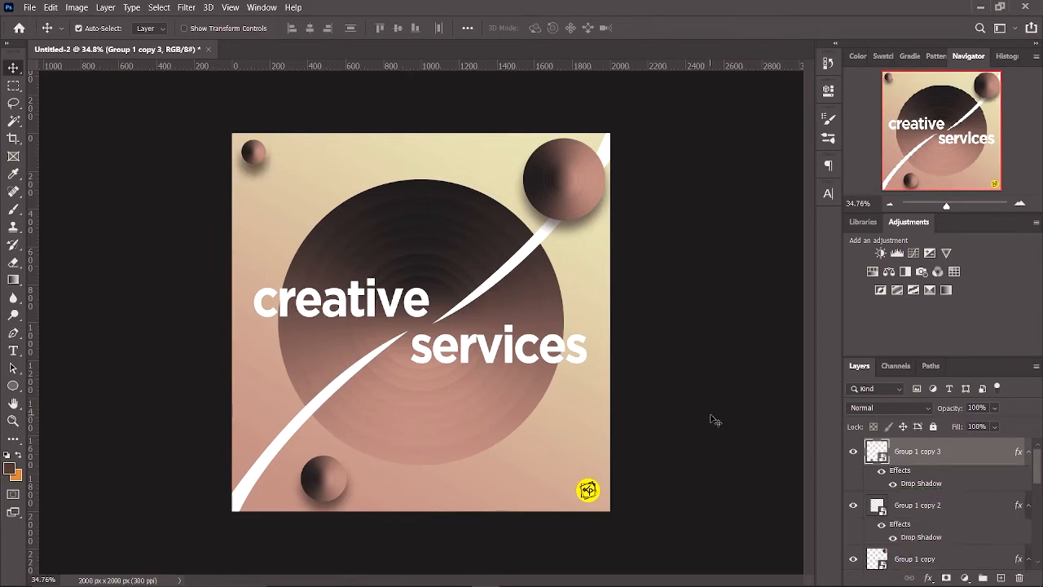
pyautogui.click(613, 417)
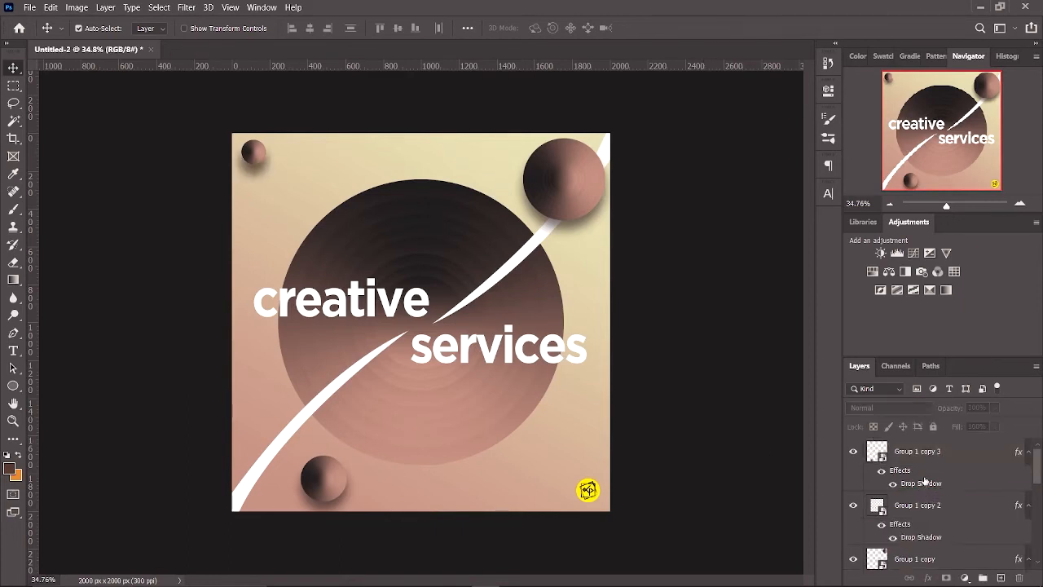
# Add a drop shadow to the bottommost ellipse in Group 1, Ellipse 2 copy 13, so it falls outside the large circle.
pyautogui.scroll(-5, 924, 481)
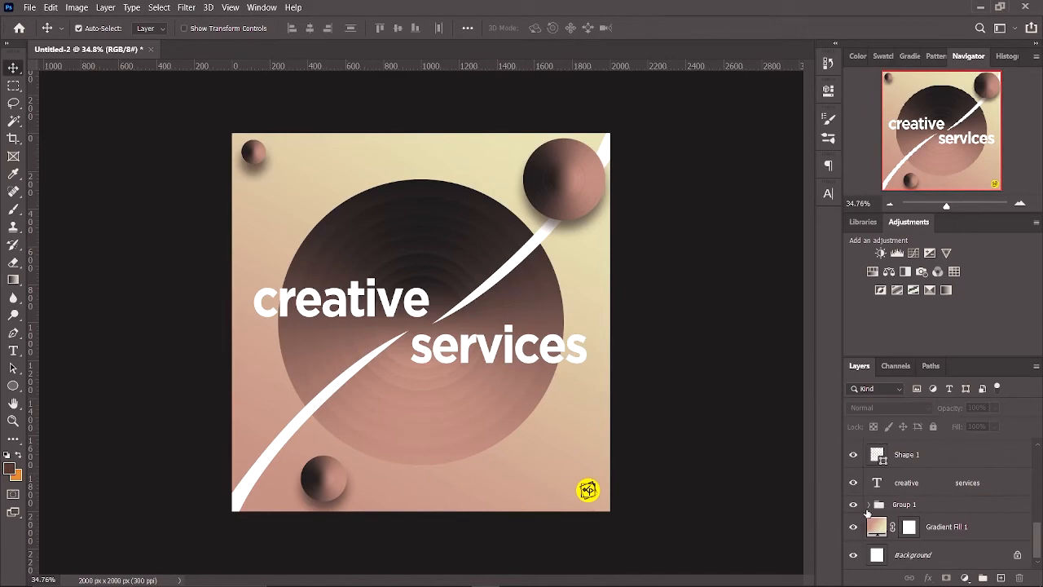
pyautogui.click(868, 505)
pyautogui.scroll(-1, 904, 517)
pyautogui.click(917, 504)
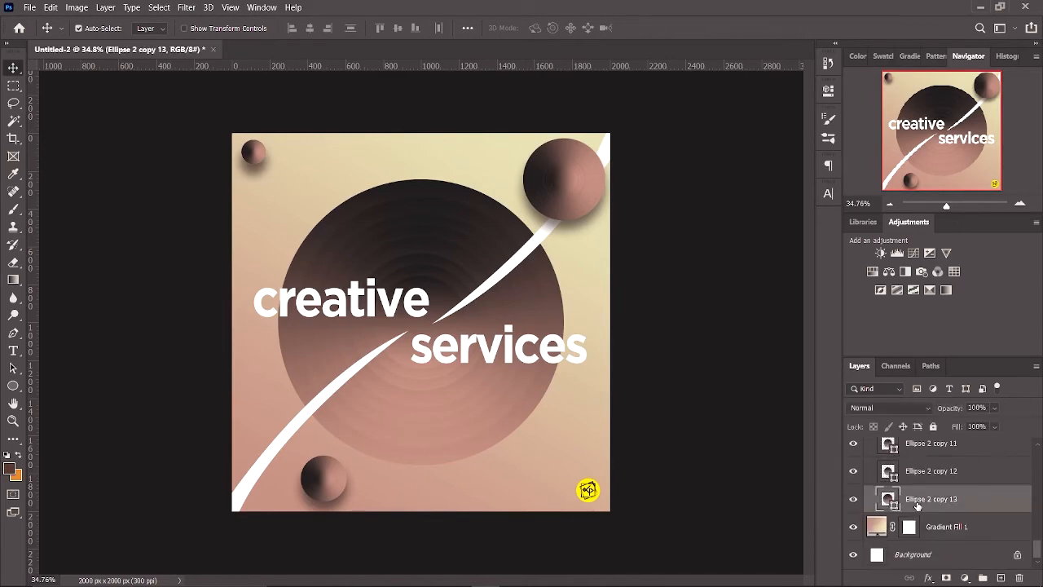
pyautogui.rightClick(918, 507)
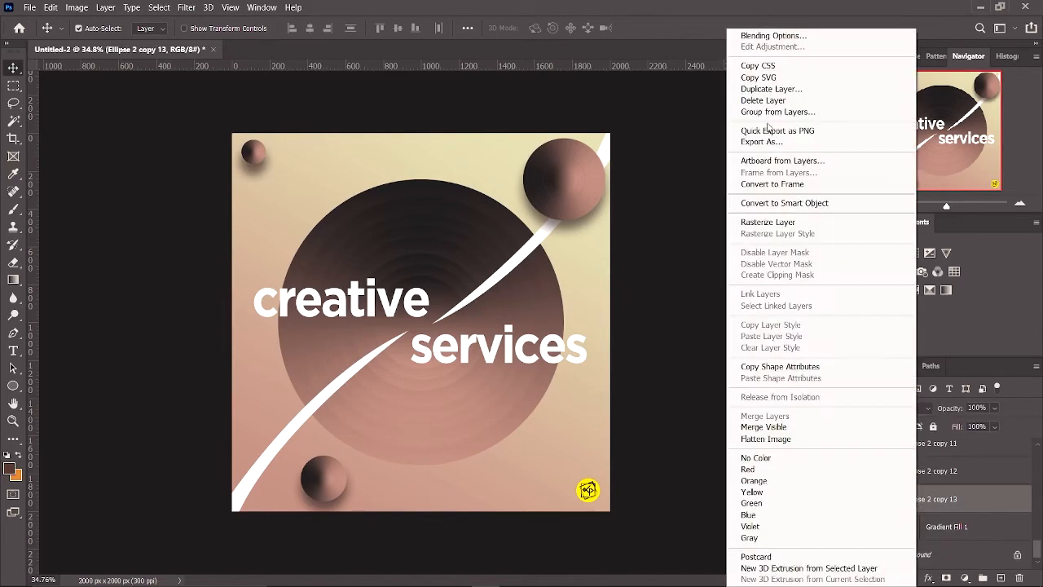
pyautogui.press('Escape')
pyautogui.press('h')
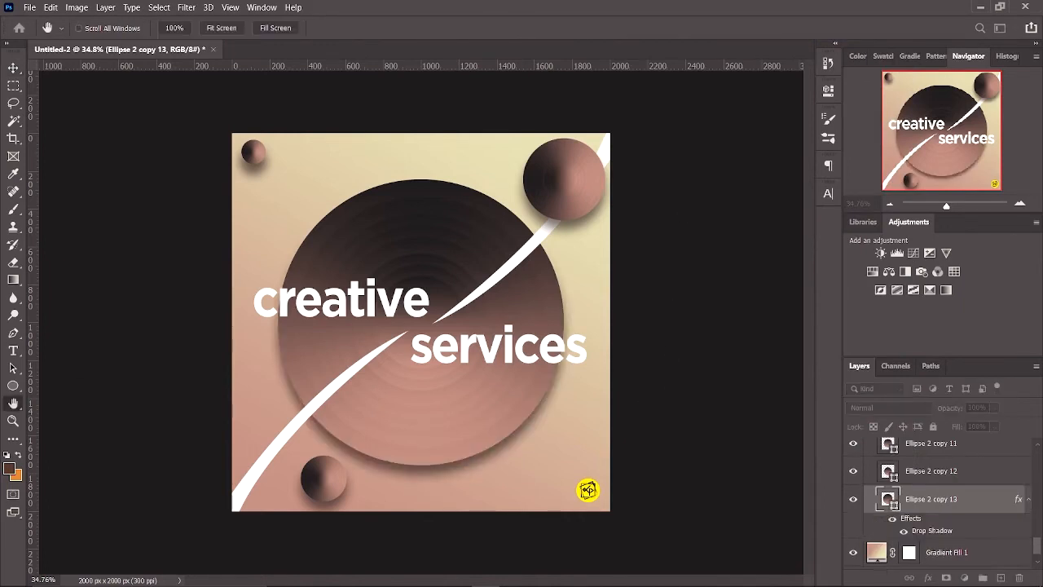
pyautogui.press('v')
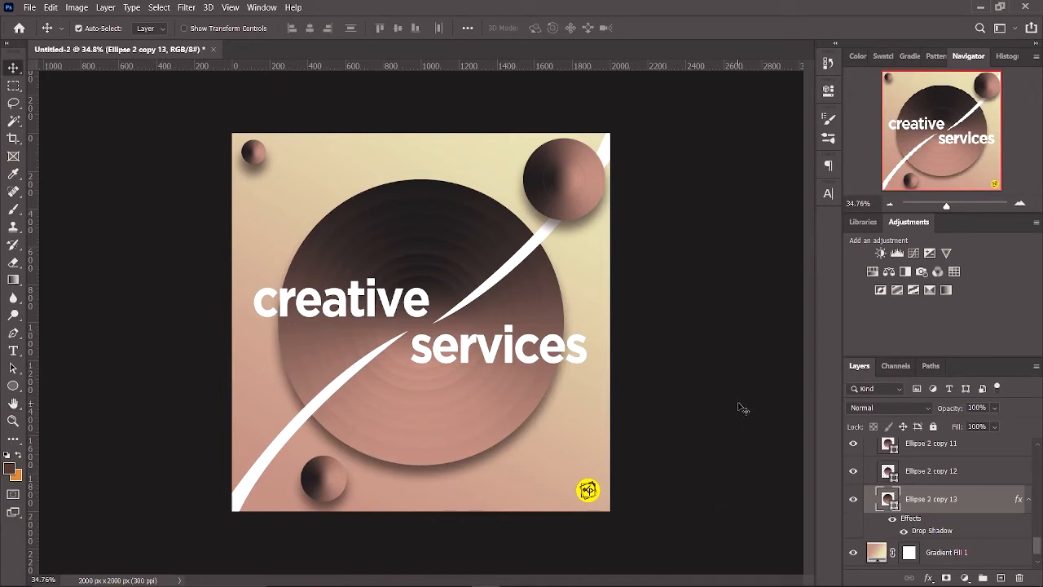
# Hide the upper diagonal curve (Shape 1) and move the "creative services" text straight up within the large circle.
pyautogui.click(530, 253)
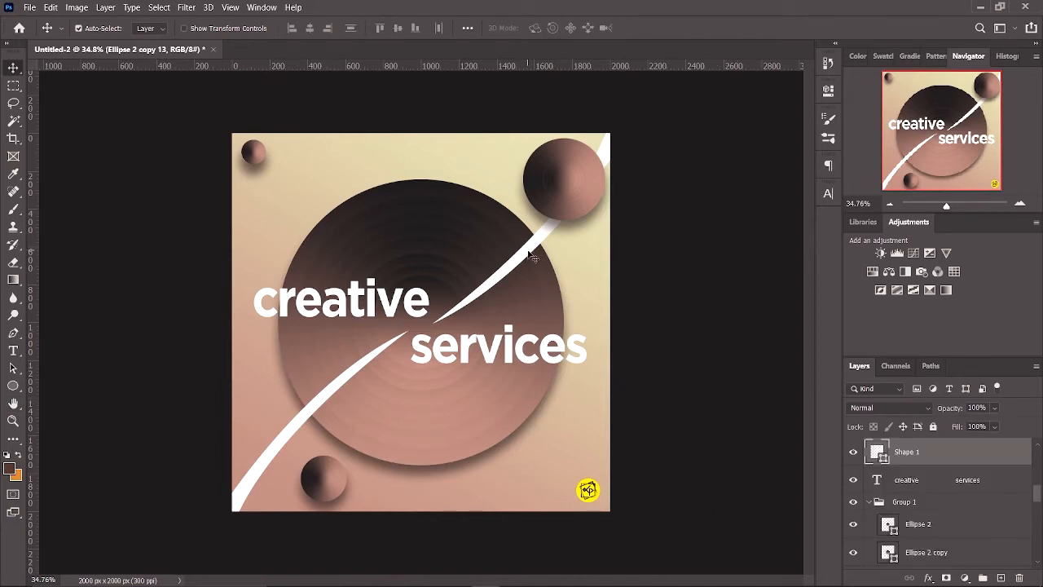
pyautogui.click(853, 453)
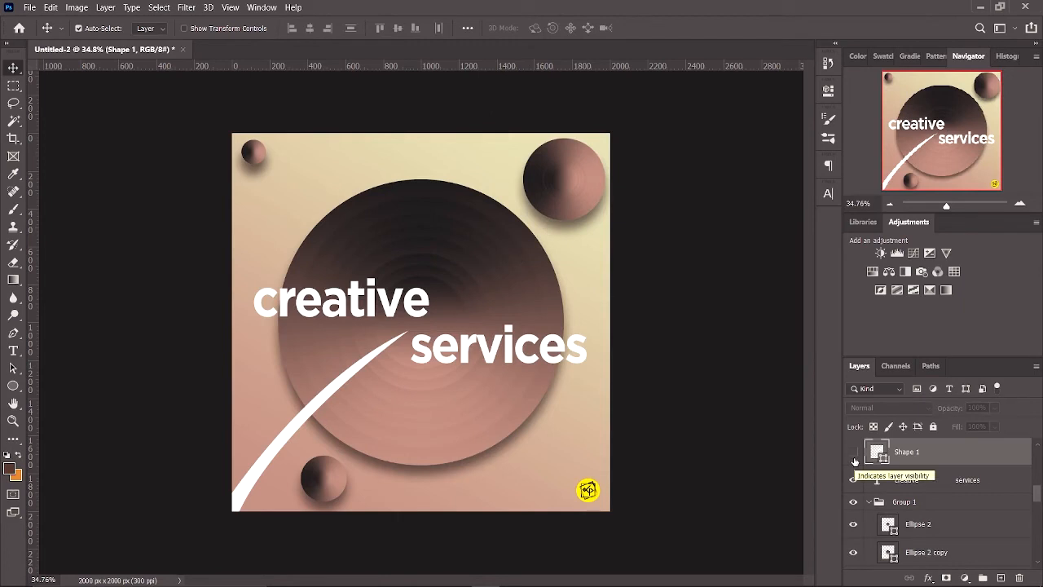
pyautogui.moveTo(584, 350); pyautogui.dragTo(584, 304)
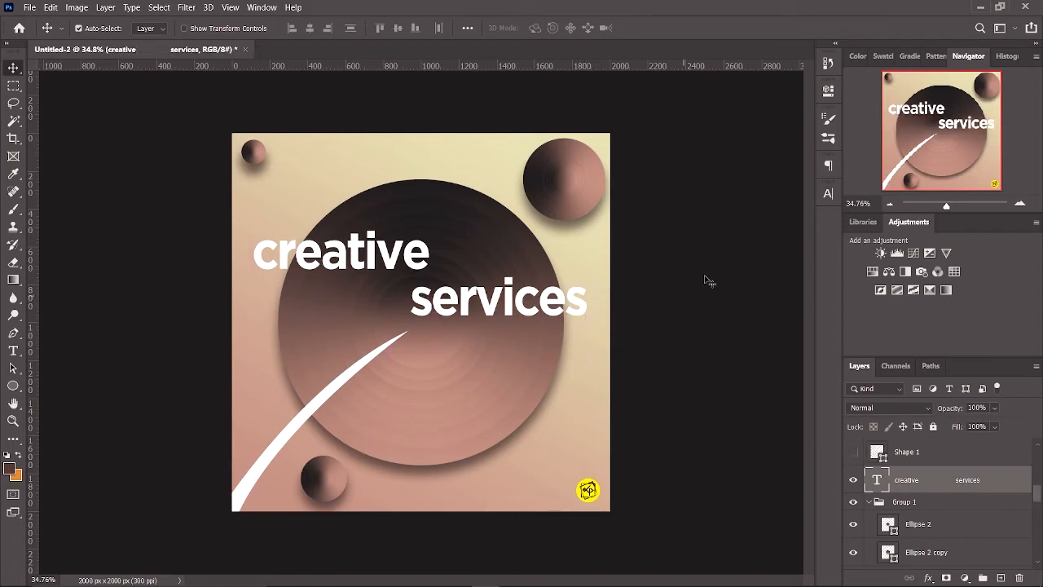
pyautogui.click(705, 280)
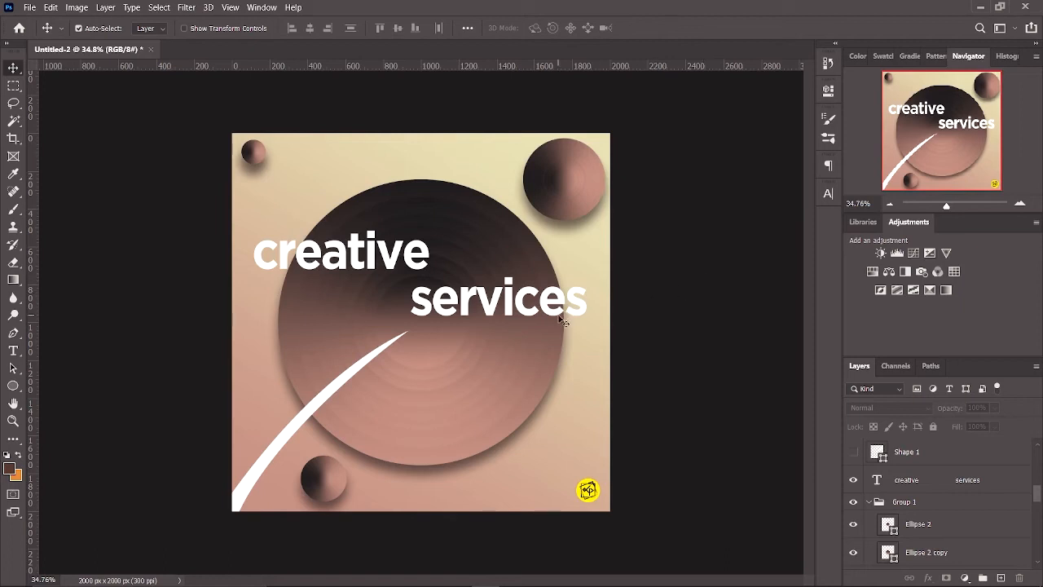
pyautogui.moveTo(558, 313); pyautogui.dragTo(559, 324)
pyautogui.click(678, 285)
pyautogui.scroll(2, 549, 378)
pyautogui.press('t')
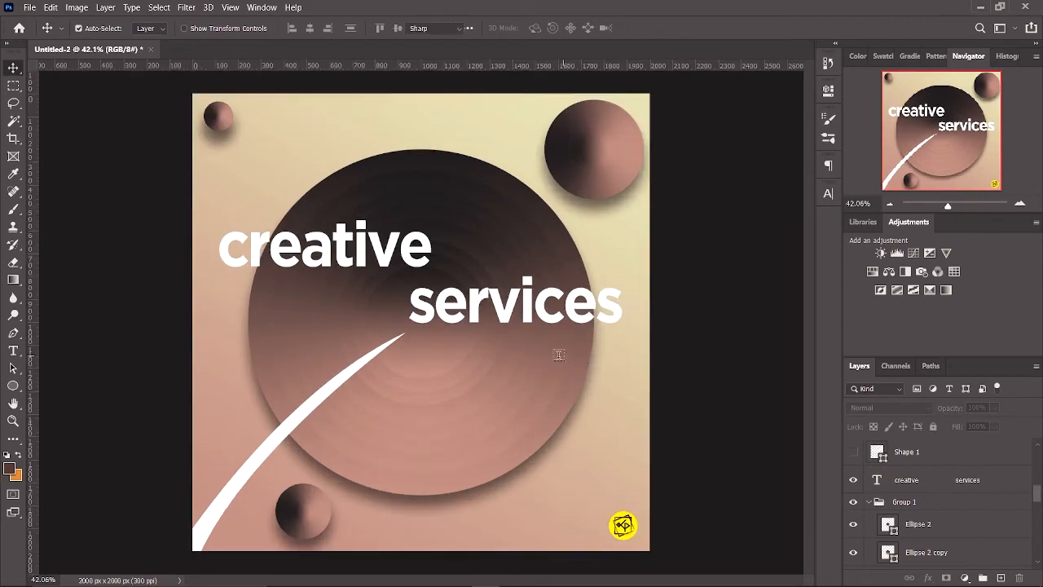
pyautogui.moveTo(430, 378); pyautogui.dragTo(568, 525)
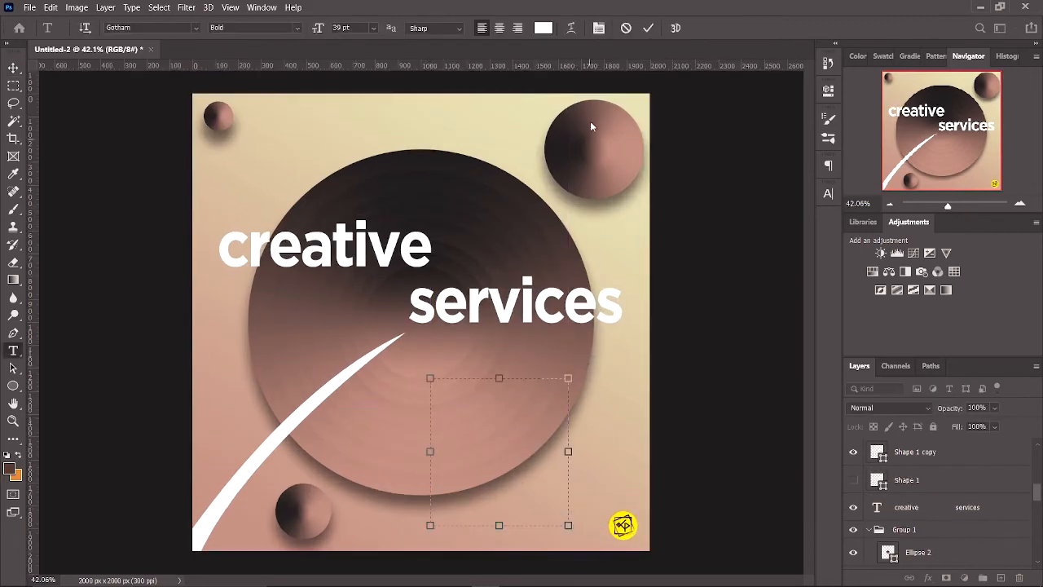
pyautogui.click(626, 28)
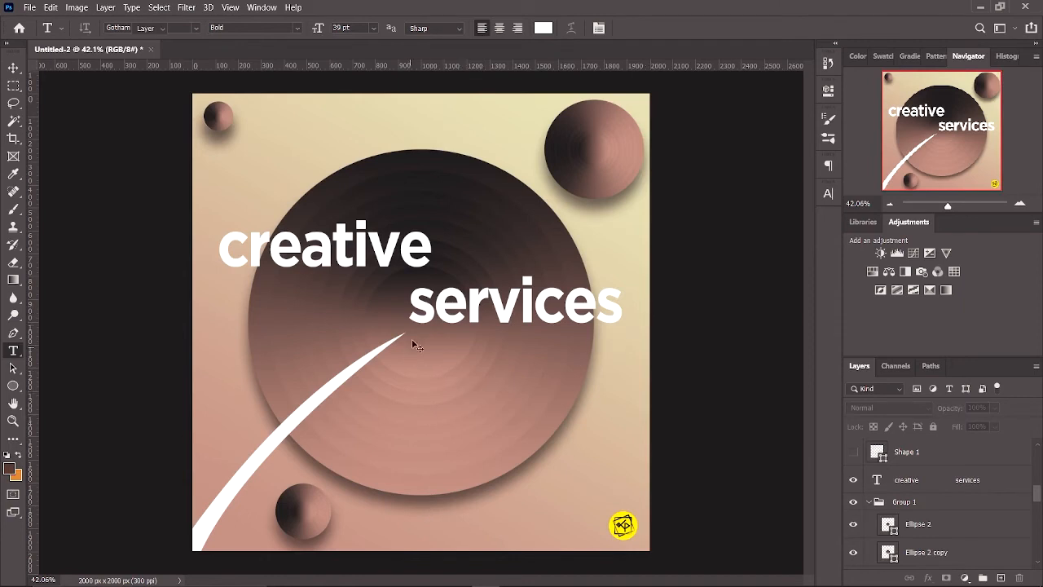
# Lower the "creative services" text slightly and shift the remaining white curve so its tip meets the start of "services".
pyautogui.press('v')
pyautogui.moveTo(422, 322); pyautogui.dragTo(391, 350)
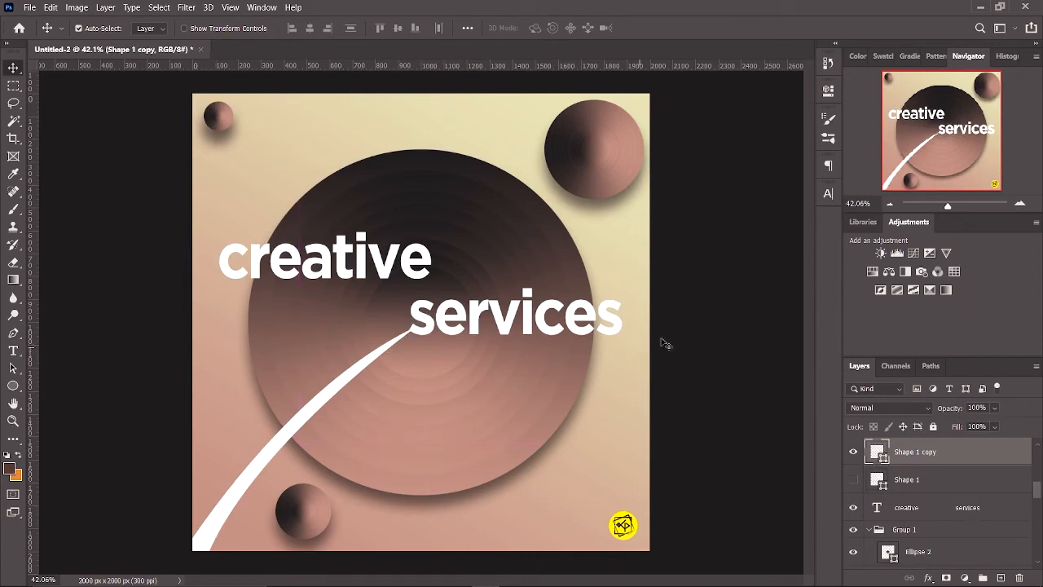
pyautogui.click(694, 326)
# Add a Lorem ipsum paragraph in dark 10 pt Gotham Bold below "services" and extend its text frame downward.
pyautogui.scroll(-1, 678, 331)
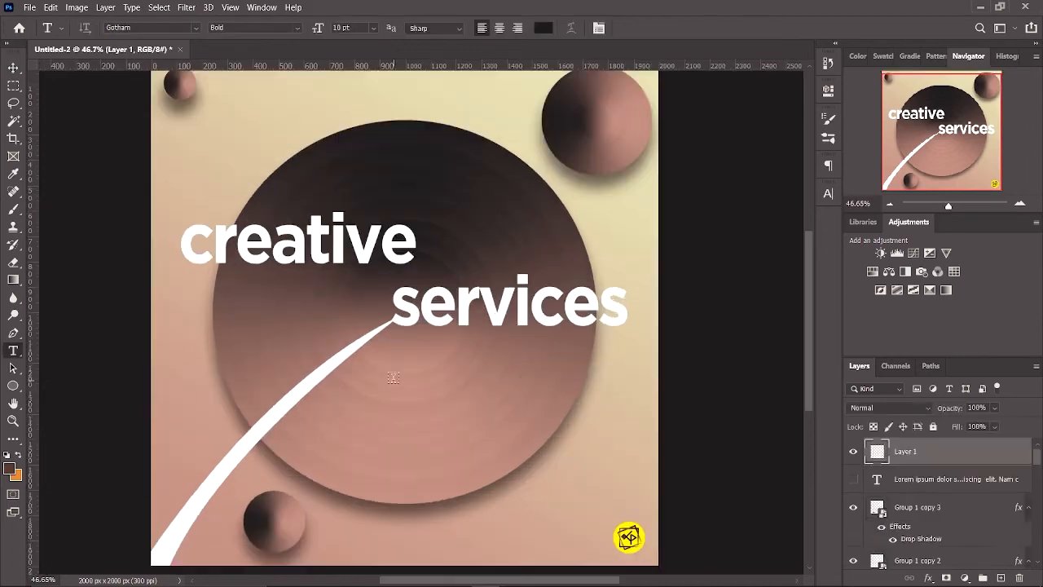
pyautogui.moveTo(386, 373); pyautogui.dragTo(601, 517)
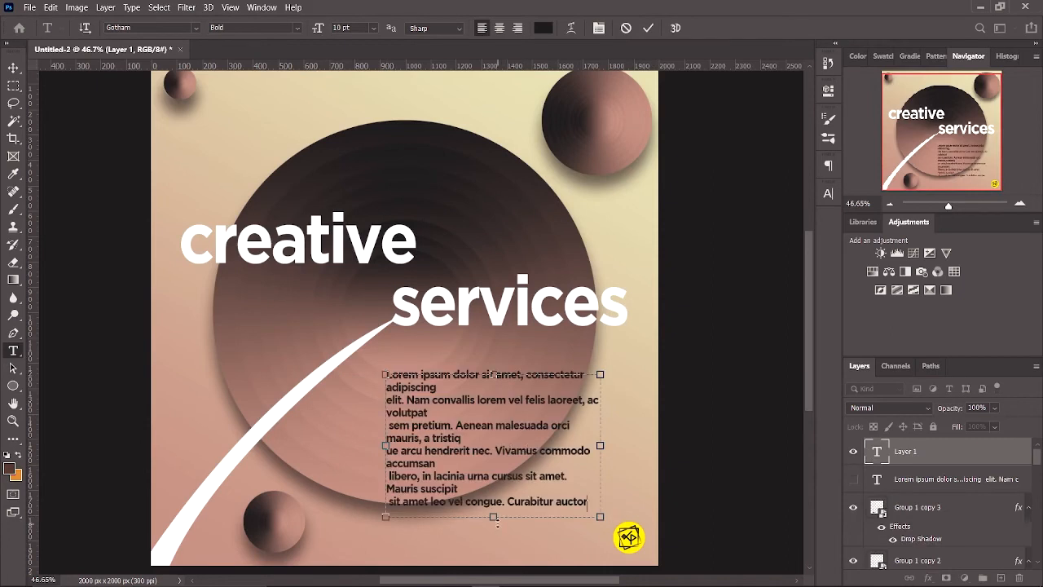
pyautogui.moveTo(498, 524); pyautogui.dragTo(497, 541)
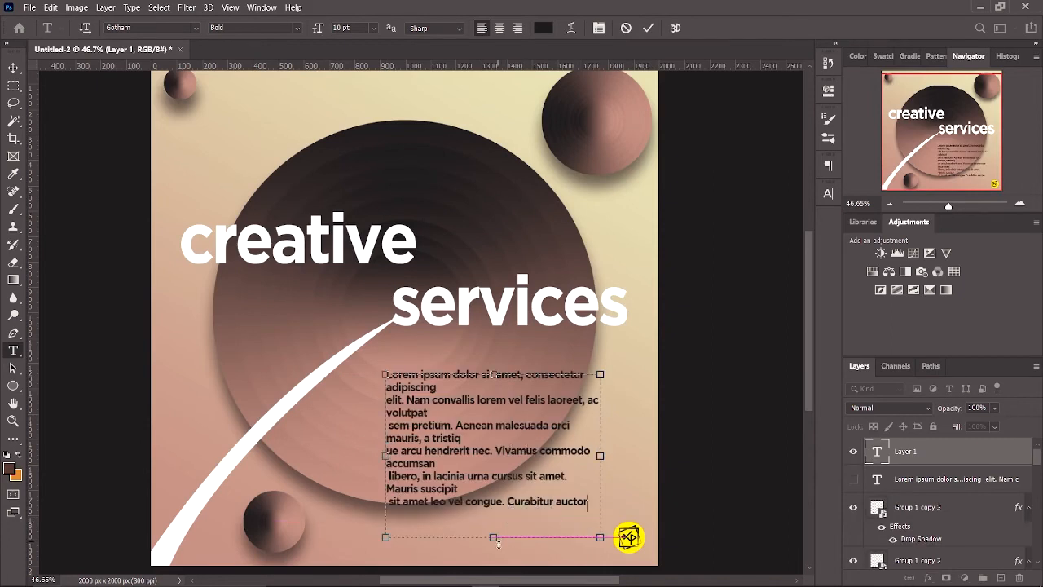
pyautogui.click(646, 28)
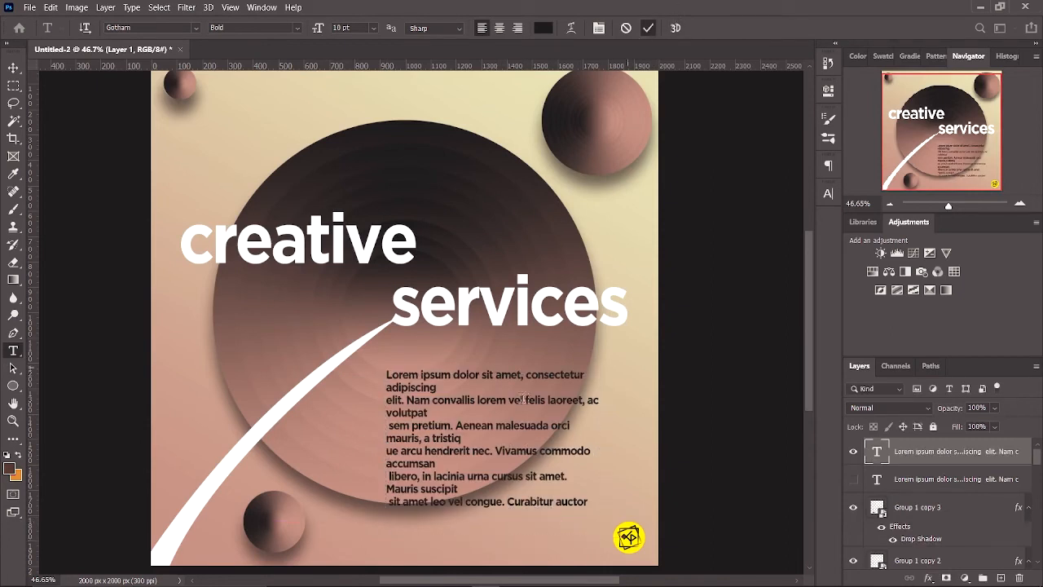
# Remove the stray line breaks before "sit amet leo", "libero" and "ue arcu" in the Lorem ipsum paragraph.
pyautogui.click(388, 500)
pyautogui.press('BackSpace')
pyautogui.press('BackSpace')
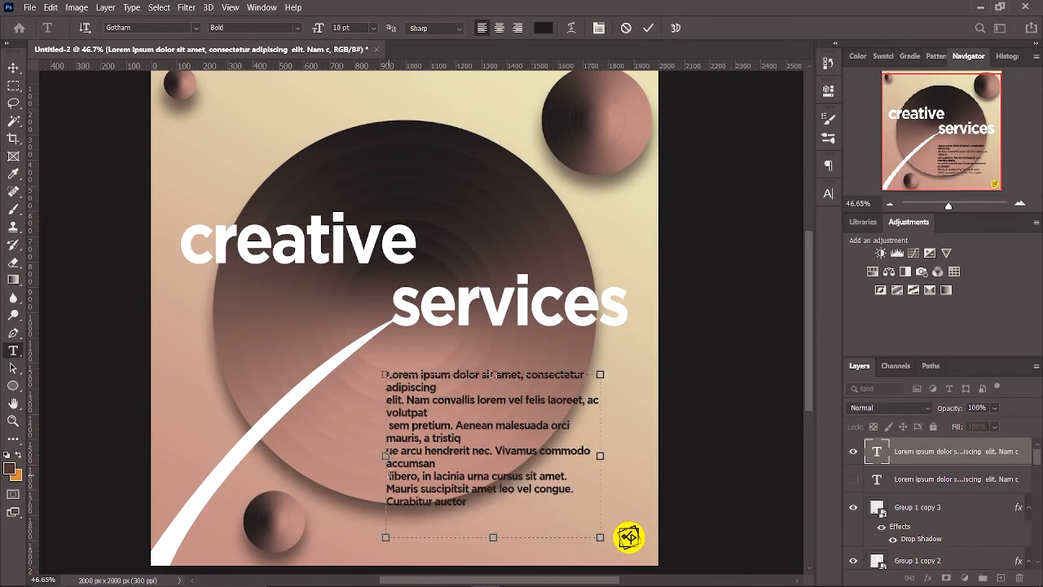
pyautogui.click(389, 475)
pyautogui.press('BackSpace')
pyautogui.press('BackSpace')
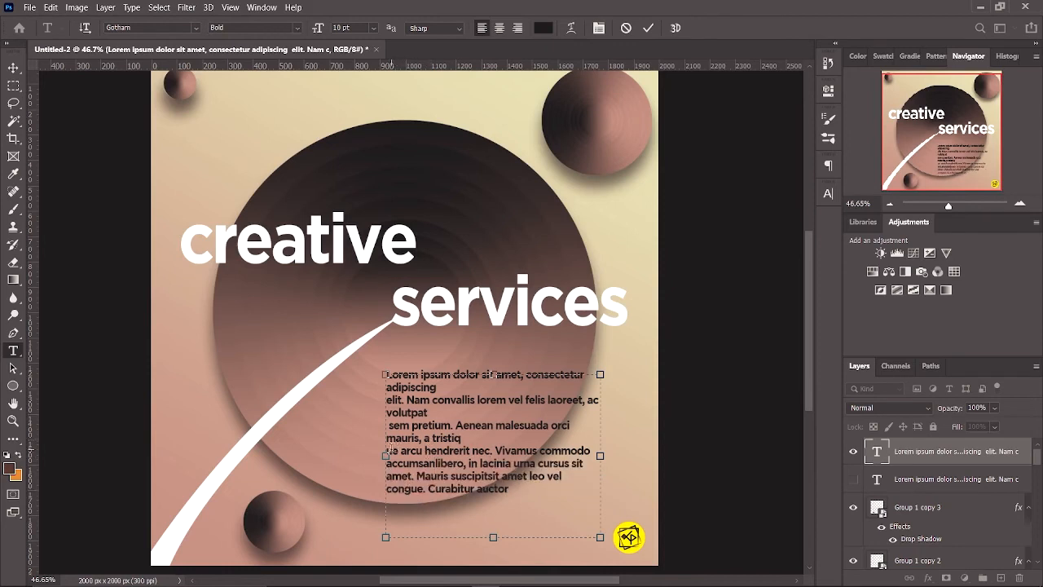
pyautogui.press('BackSpace')
pyautogui.press('BackSpace')
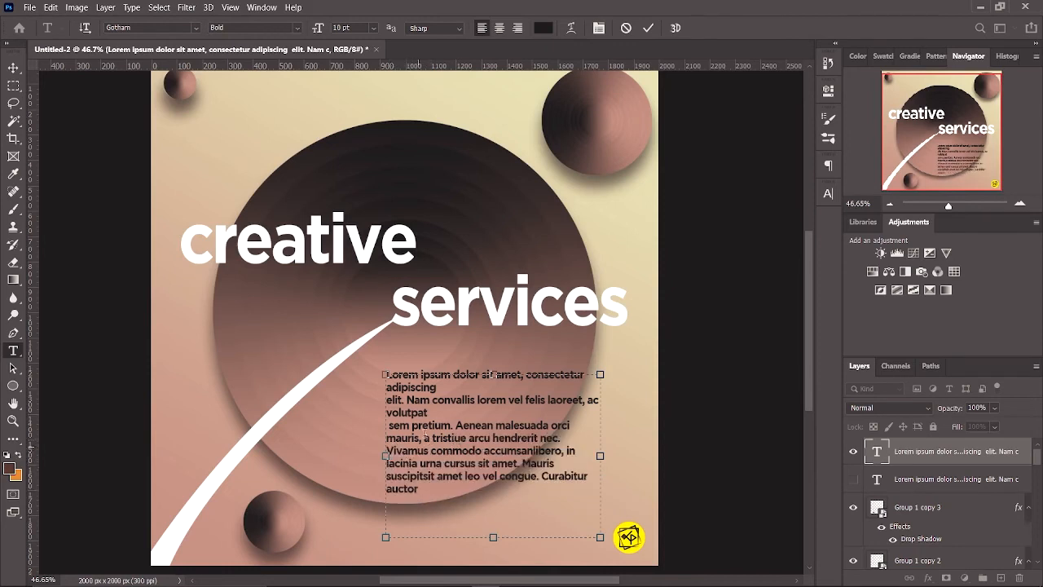
# Join the lines starting with "sem pretium" and "elit" to the lines above them in the paragraph.
pyautogui.click(394, 425)
pyautogui.press('BackSpace')
pyautogui.press('BackSpace')
pyautogui.press('BackSpace')
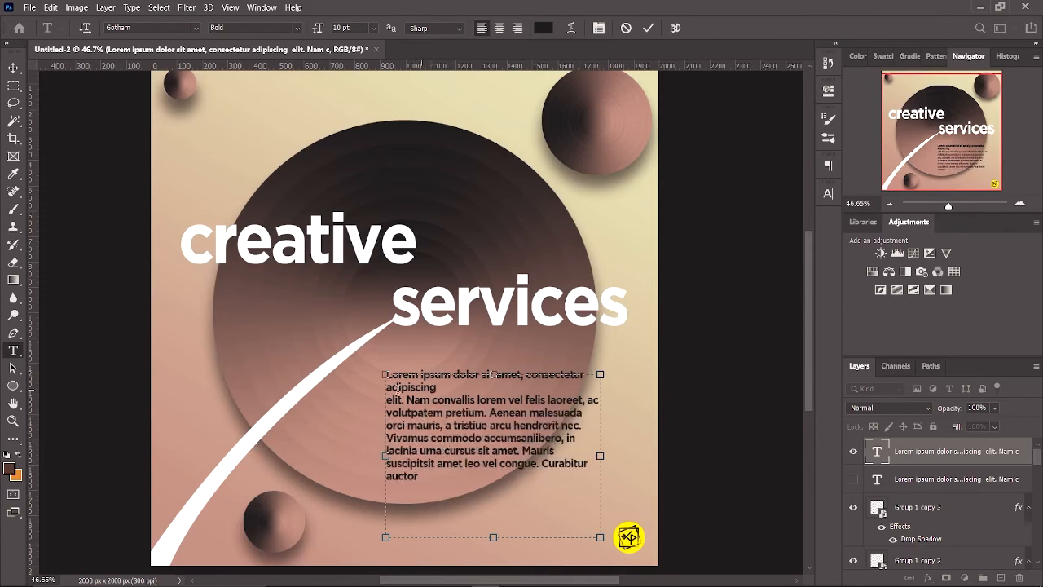
pyautogui.click(388, 400)
pyautogui.press('BackSpace')
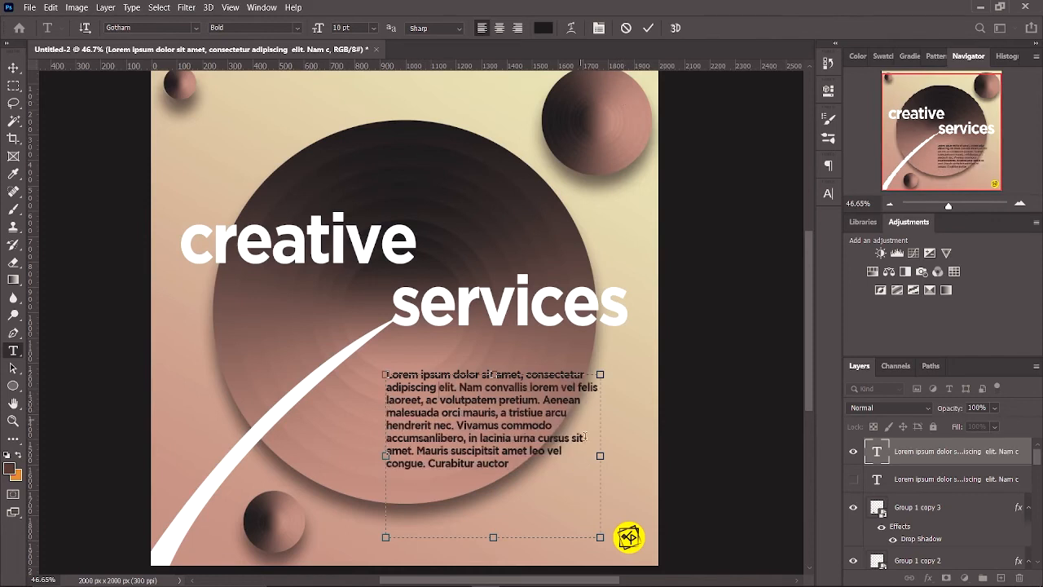
# Narrow the paragraph's text frame slightly and move the paragraph up, aligning its left edge with the start of "services".
pyautogui.moveTo(601, 455); pyautogui.dragTo(598, 456)
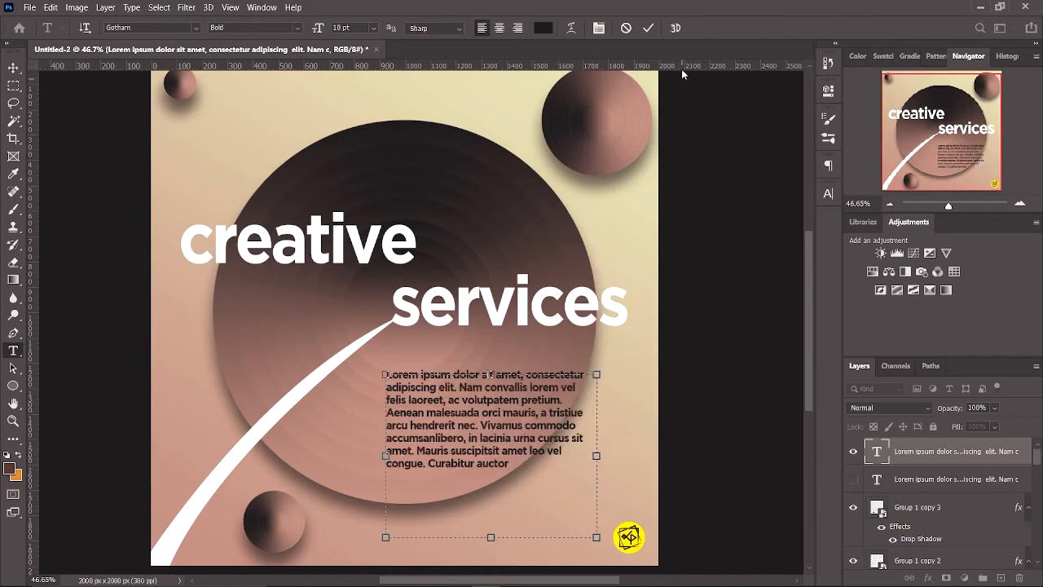
pyautogui.click(650, 30)
pyautogui.press('v')
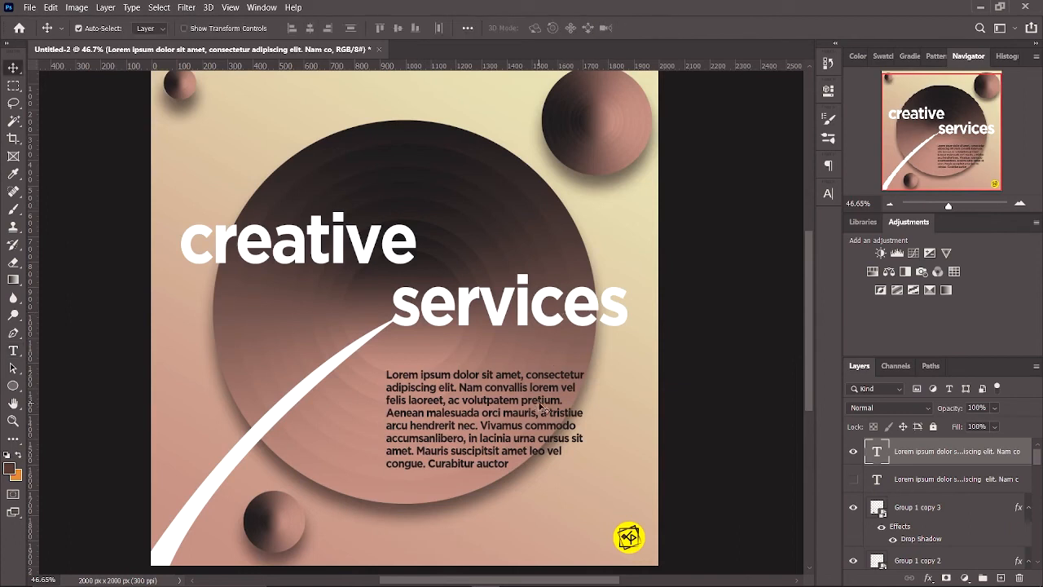
pyautogui.moveTo(528, 430); pyautogui.dragTo(529, 415)
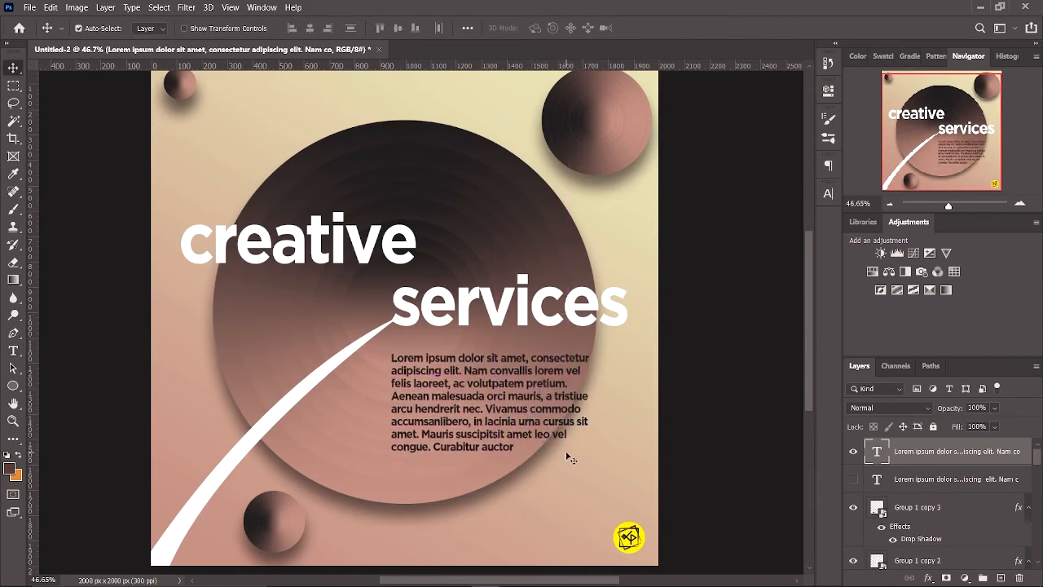
pyautogui.hotkey('ctrl', 't')
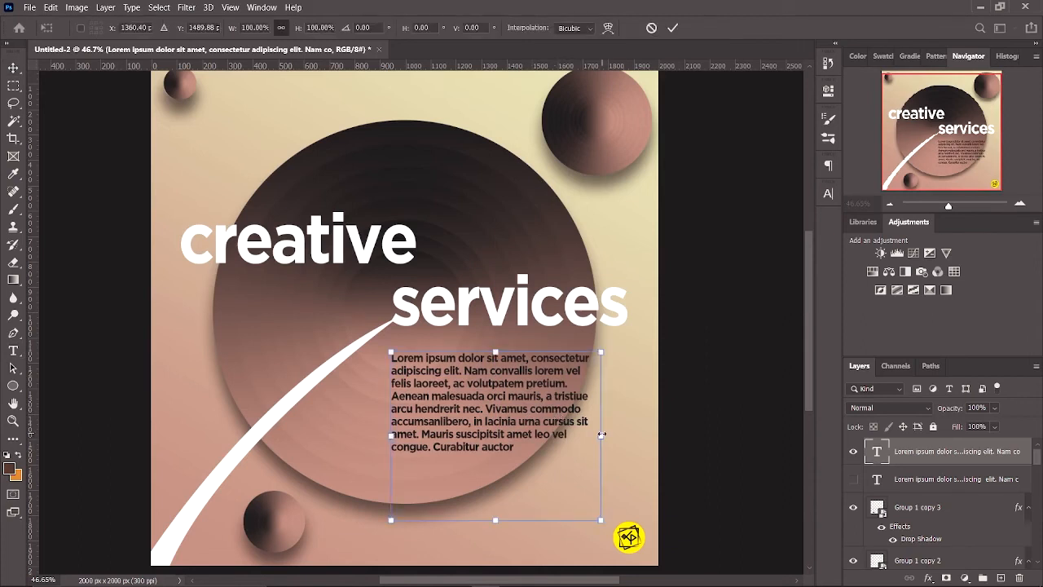
pyautogui.moveTo(601, 434); pyautogui.dragTo(596, 434)
pyautogui.hotkey('ctrl', 'z')
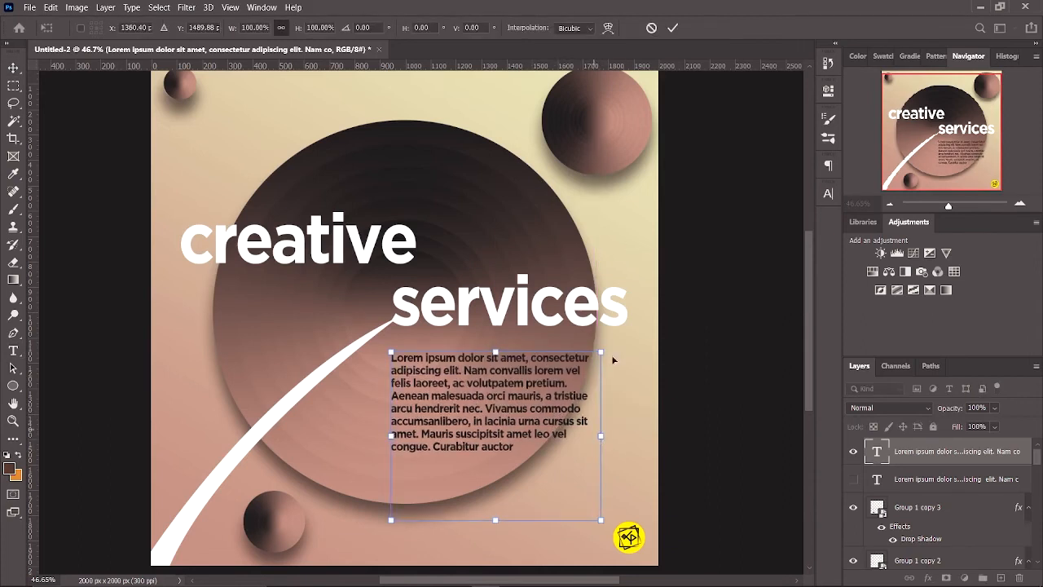
pyautogui.click(673, 28)
# Fine-tune the width of the paragraph's text frame so its right edge sits just past the large circle.
pyautogui.moveTo(597, 443); pyautogui.dragTo(597, 443)
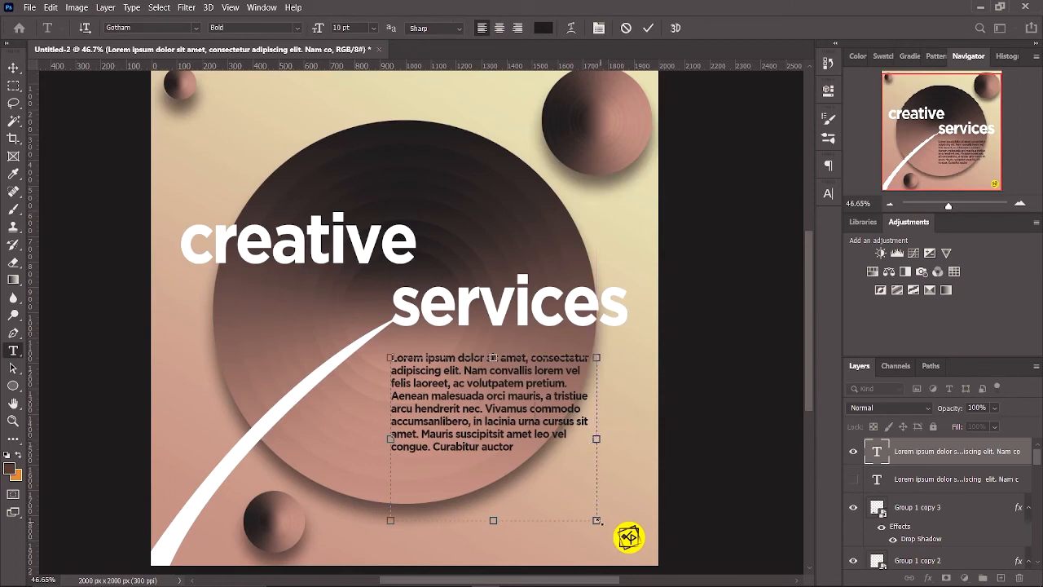
pyautogui.moveTo(597, 520); pyautogui.dragTo(600, 520)
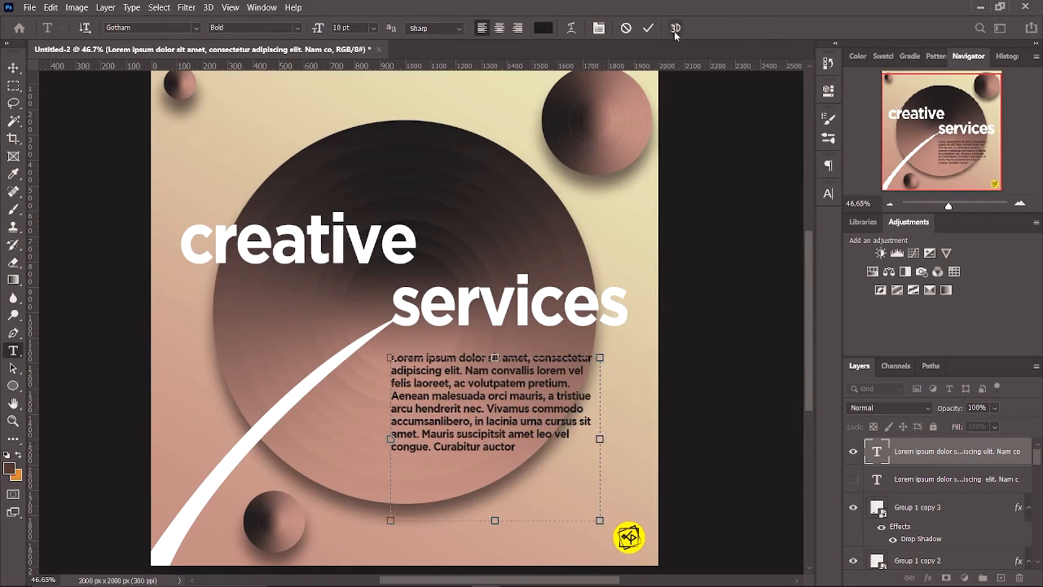
pyautogui.click(649, 28)
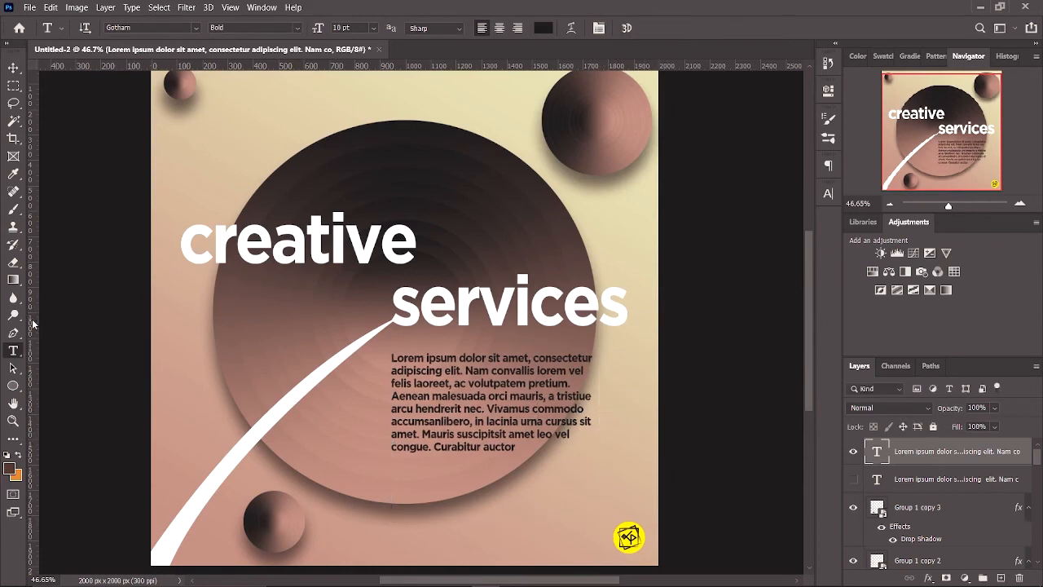
# Place vertical guides at the right and left edges of the paragraph's text frame and deselect the layer.
pyautogui.moveTo(33, 318); pyautogui.dragTo(600, 405)
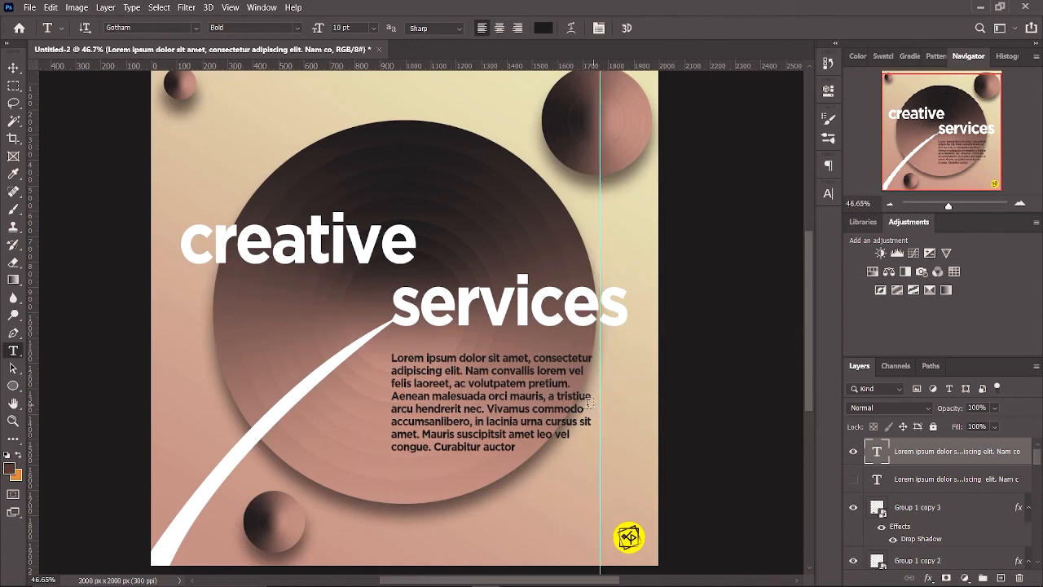
pyautogui.press('v')
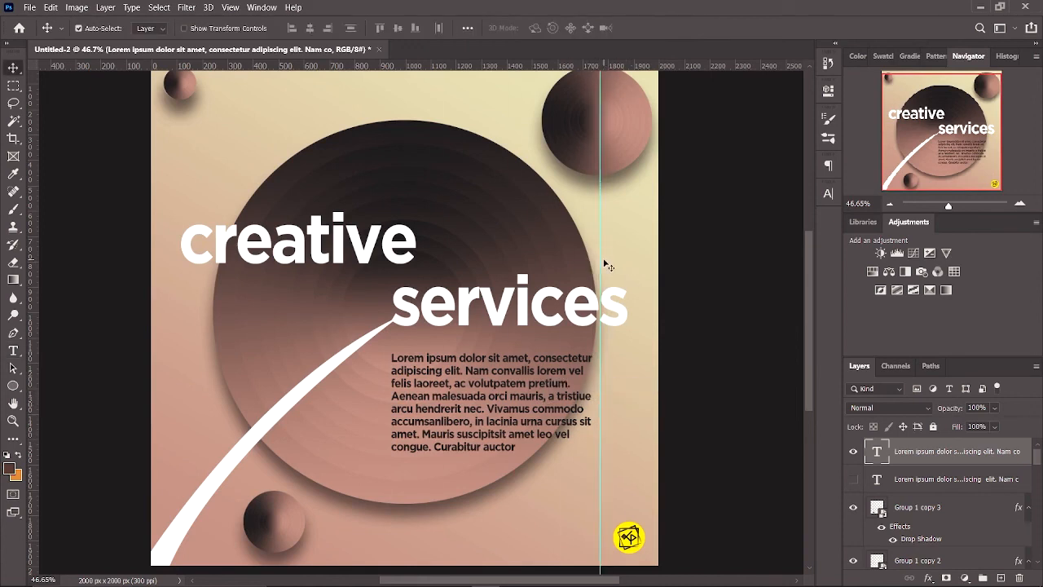
pyautogui.moveTo(600, 259); pyautogui.dragTo(600, 261)
pyautogui.moveTo(35, 291); pyautogui.dragTo(392, 316)
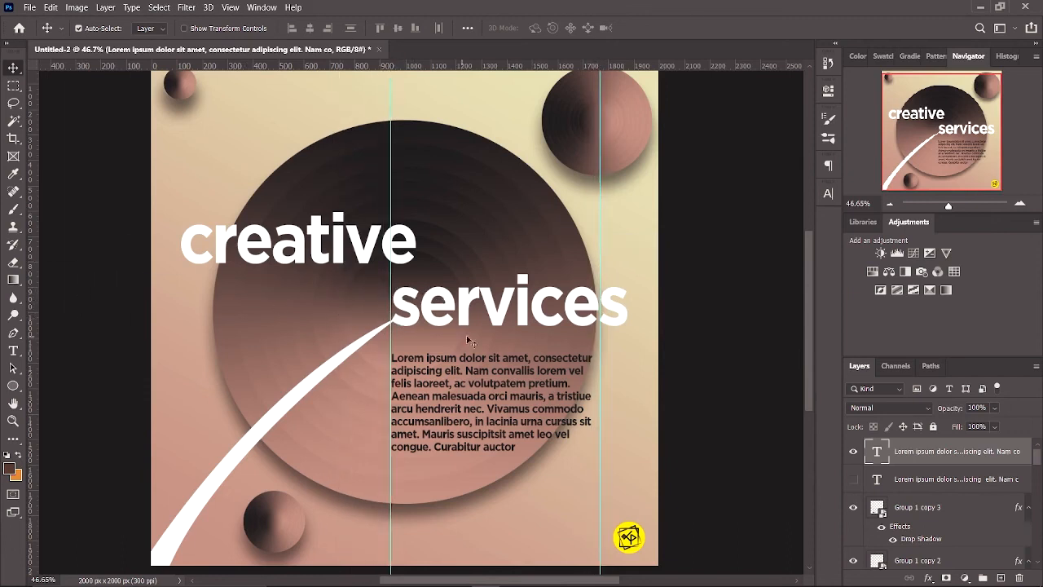
pyautogui.click(692, 354)
pyautogui.scroll(-2, 536, 366)
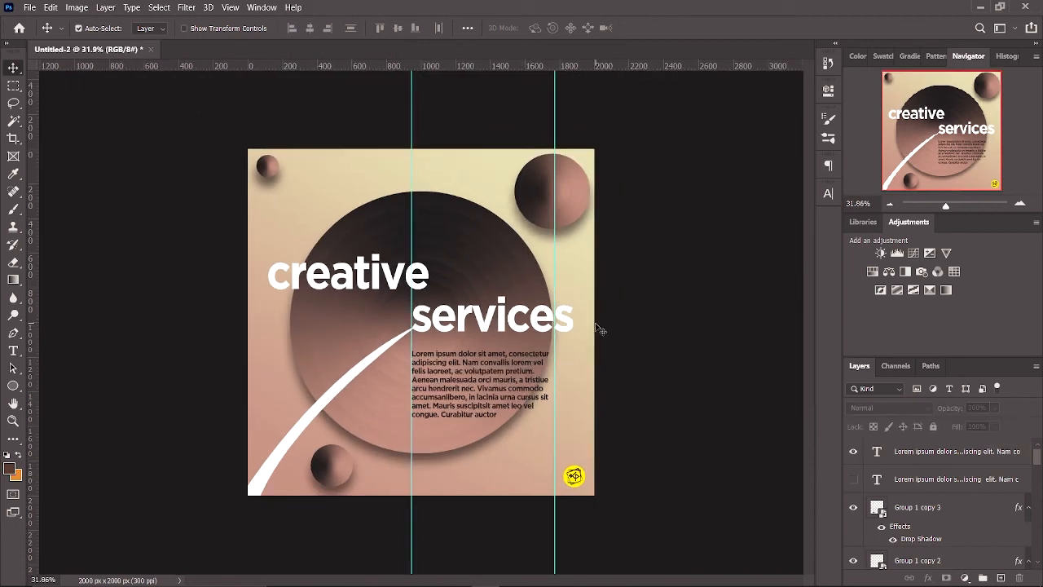
# Try white (ffffff) as the Lorem ipsum paragraph's text color and undo the change.
pyautogui.click(534, 371)
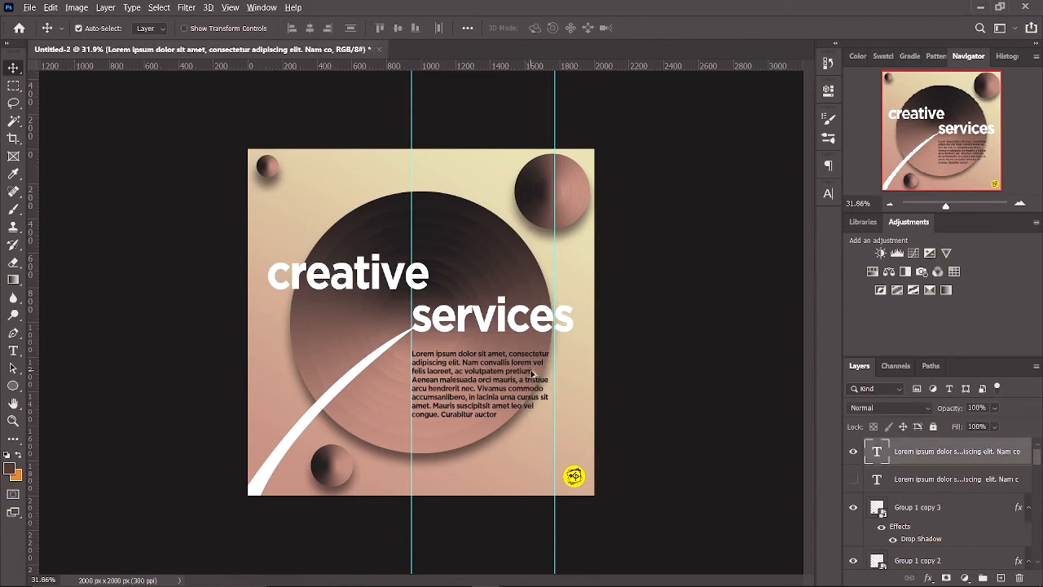
pyautogui.click(828, 193)
pyautogui.click(783, 287)
pyautogui.write('ffffff')
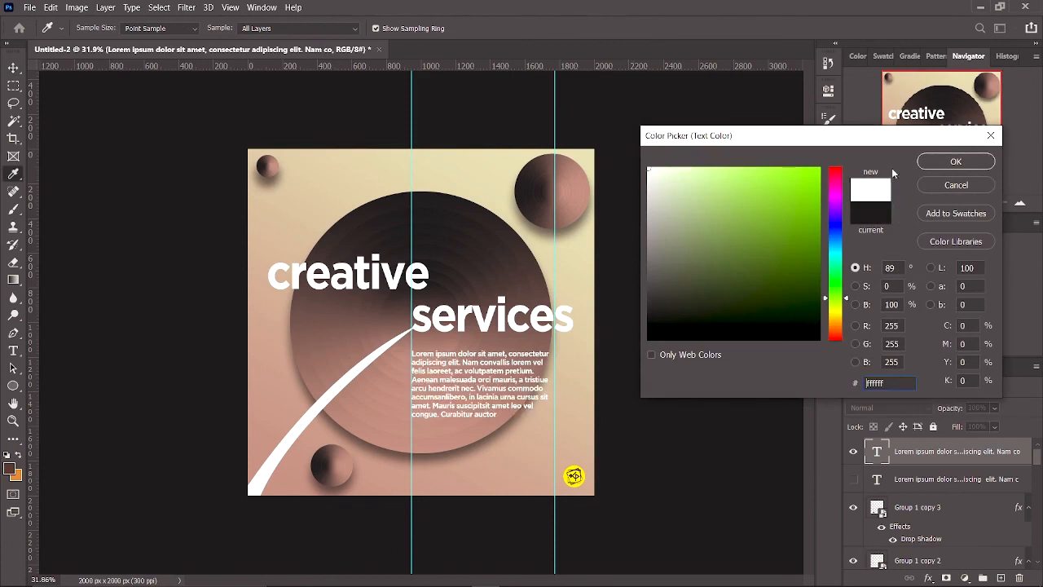
pyautogui.click(950, 162)
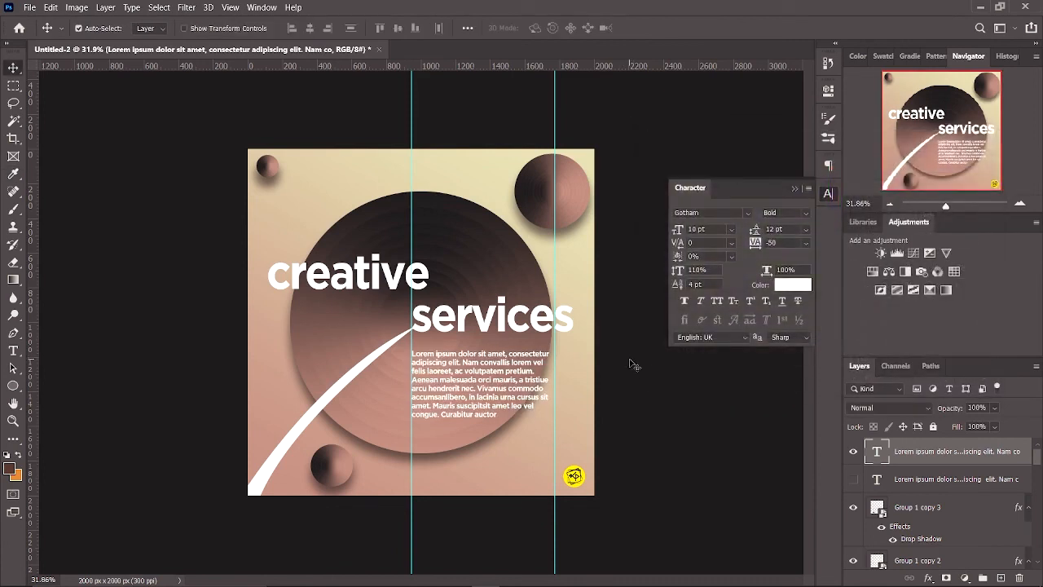
pyautogui.hotkey('ctrl', 'z')
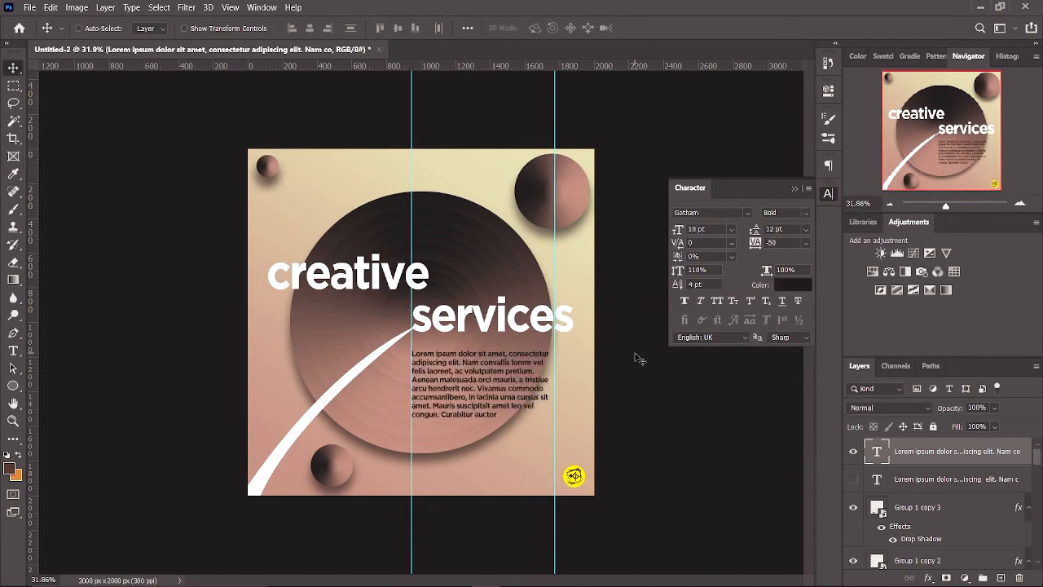
# Set the Lorem ipsum paragraph's text color to white (ffffff) and put the character settings away.
pyautogui.click(794, 285)
pyautogui.write('ffffff')
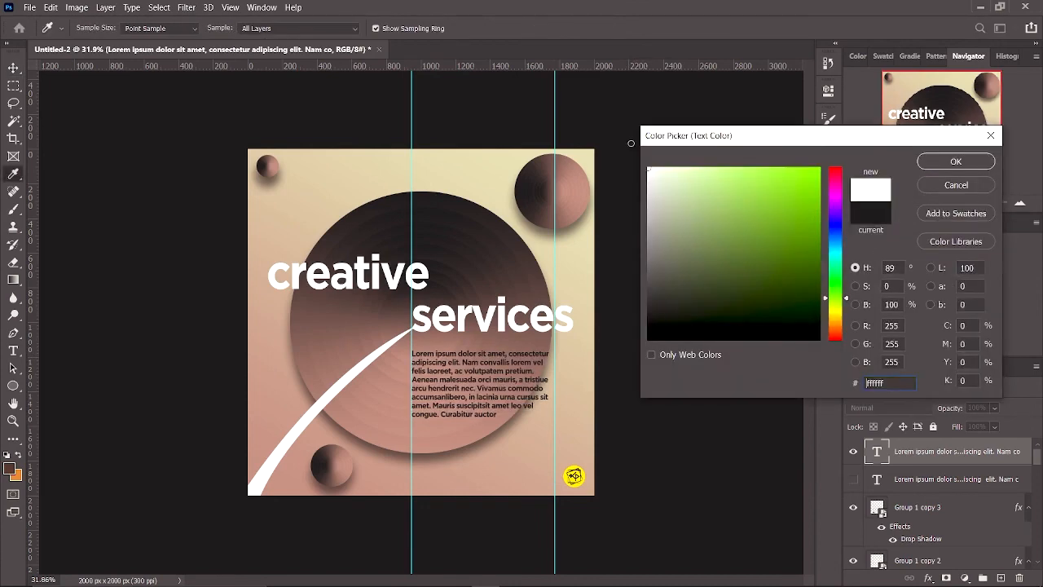
pyautogui.click(959, 163)
pyautogui.click(678, 394)
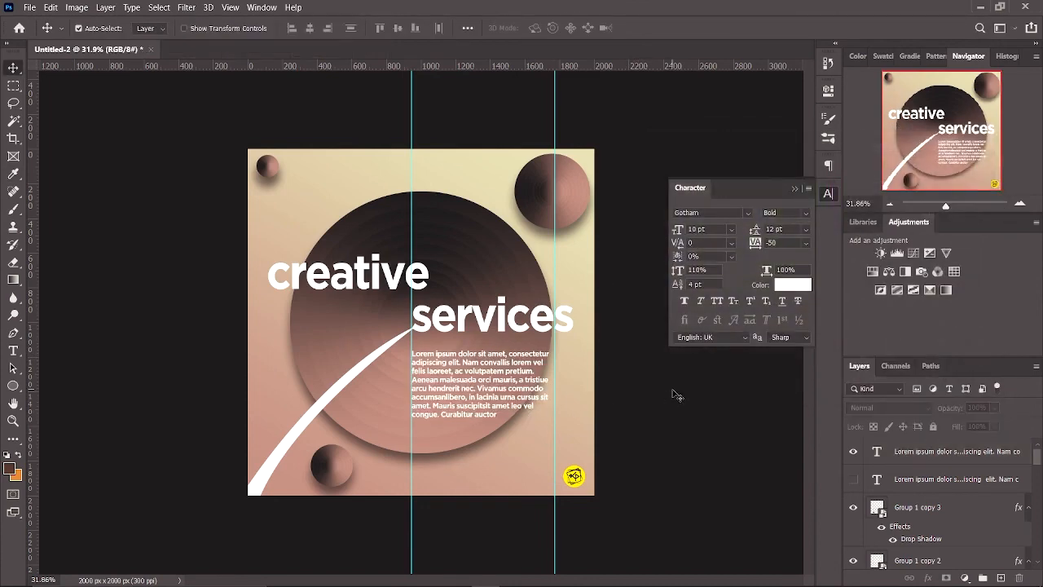
pyautogui.click(793, 189)
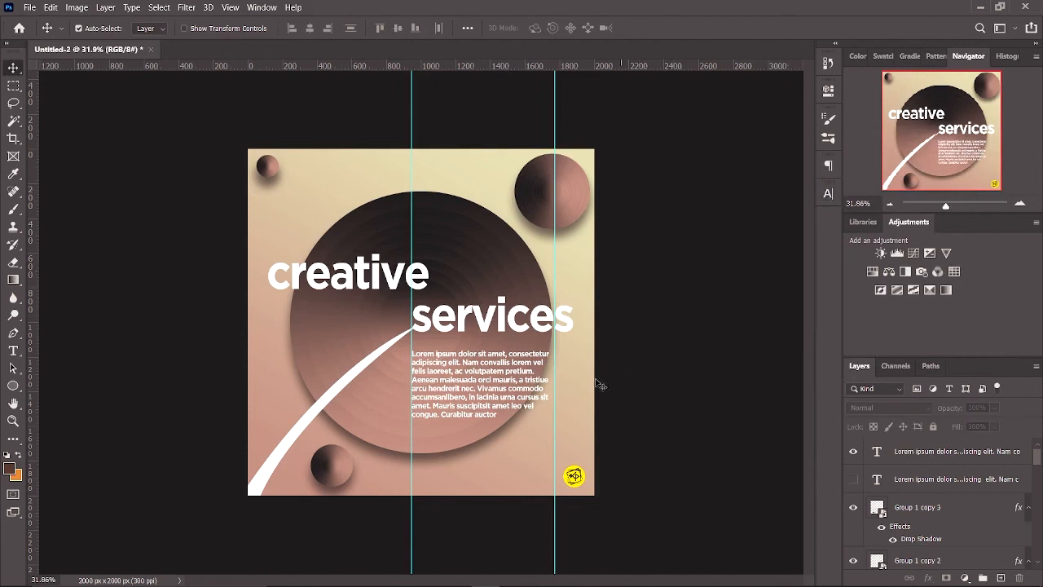